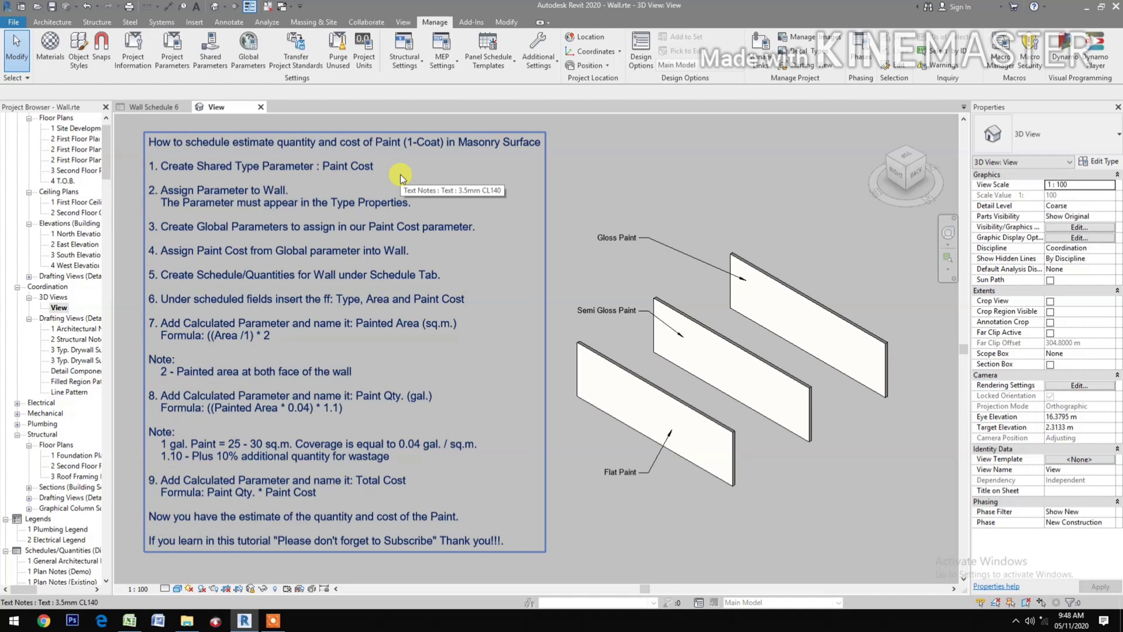
# Create a Currency-type shared parameter named 'Paint Cost' in the Tutorial group.
pyautogui.click(210, 62)
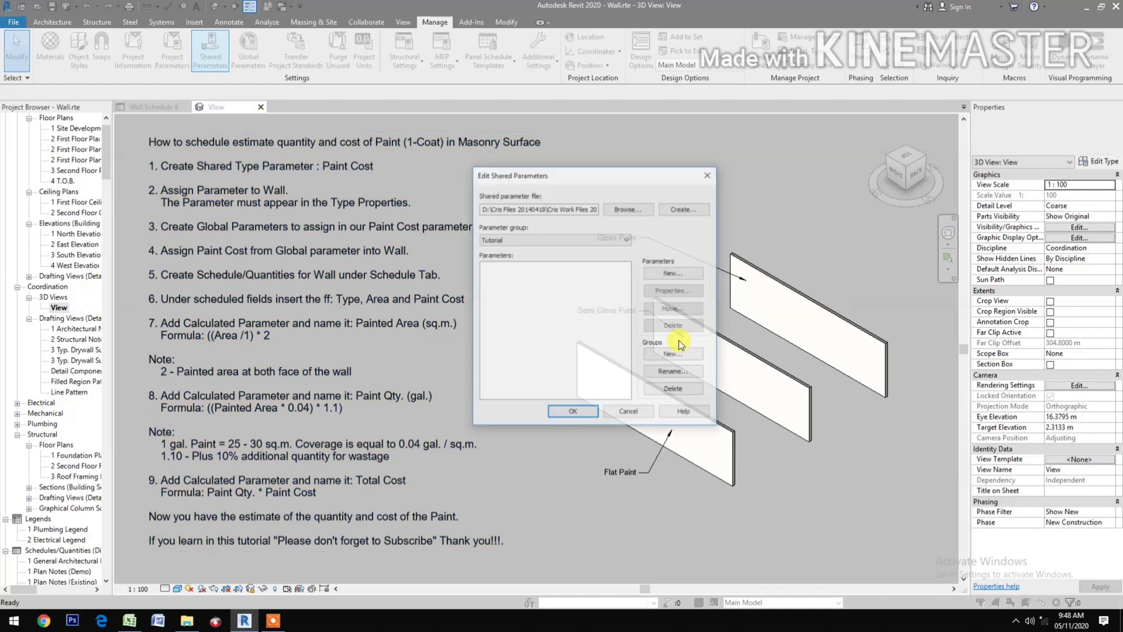
pyautogui.click(672, 273)
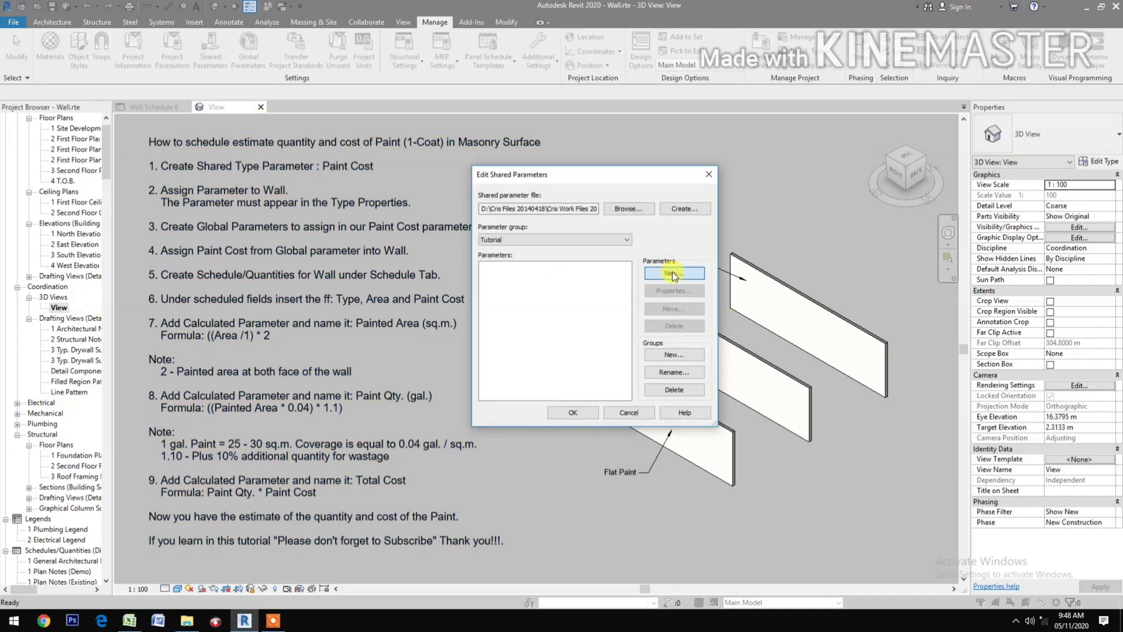
pyautogui.write('P')
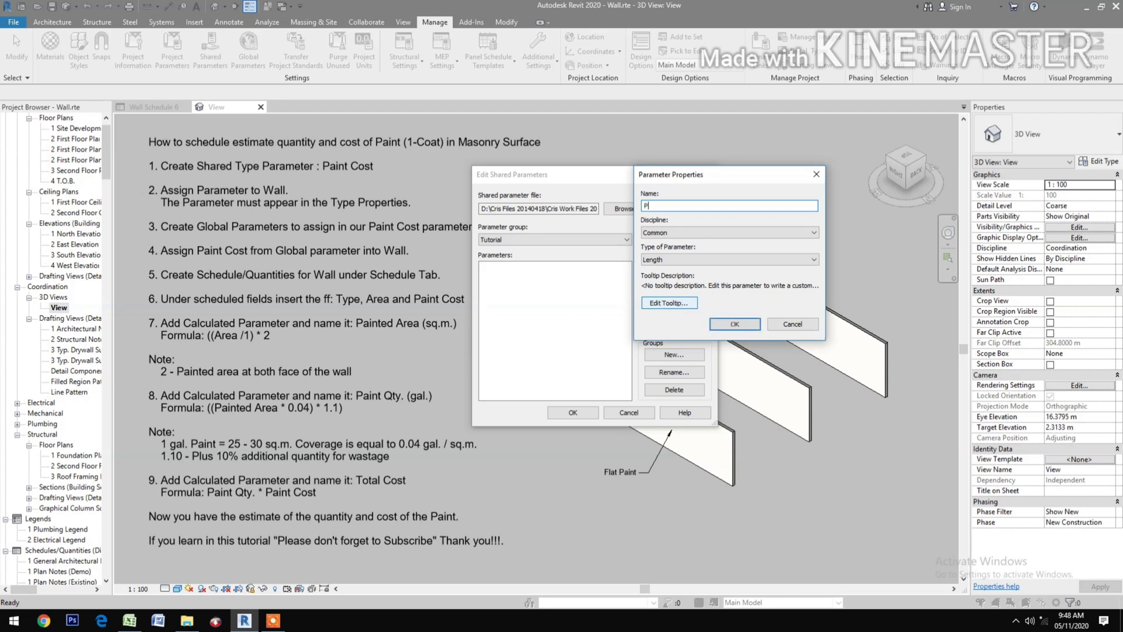
pyautogui.write('aint Cost')
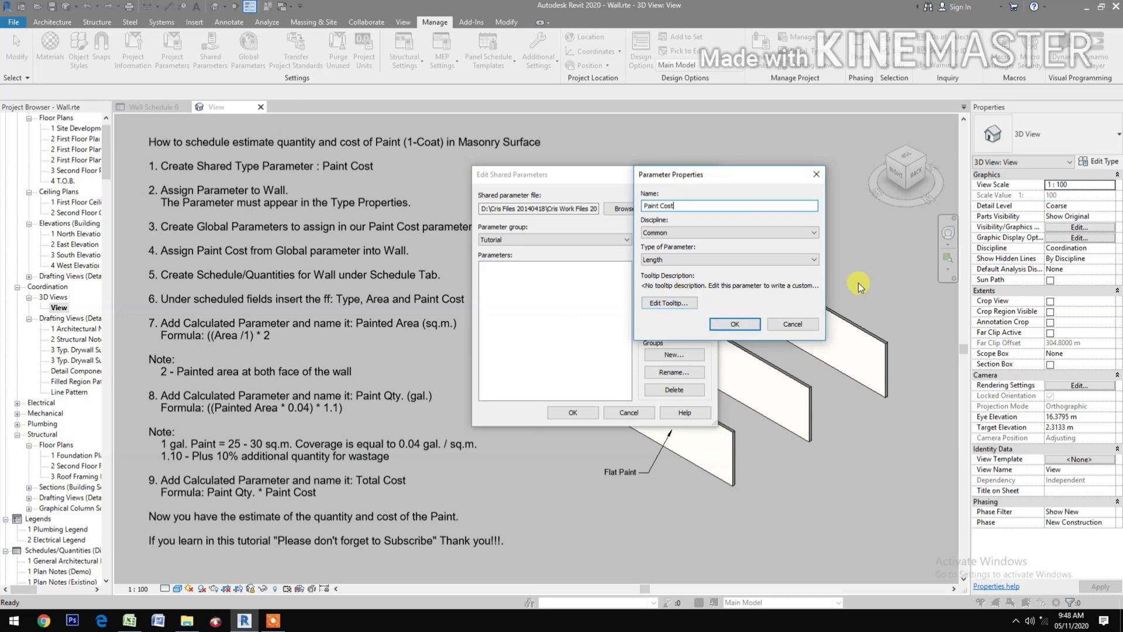
pyautogui.click(722, 261)
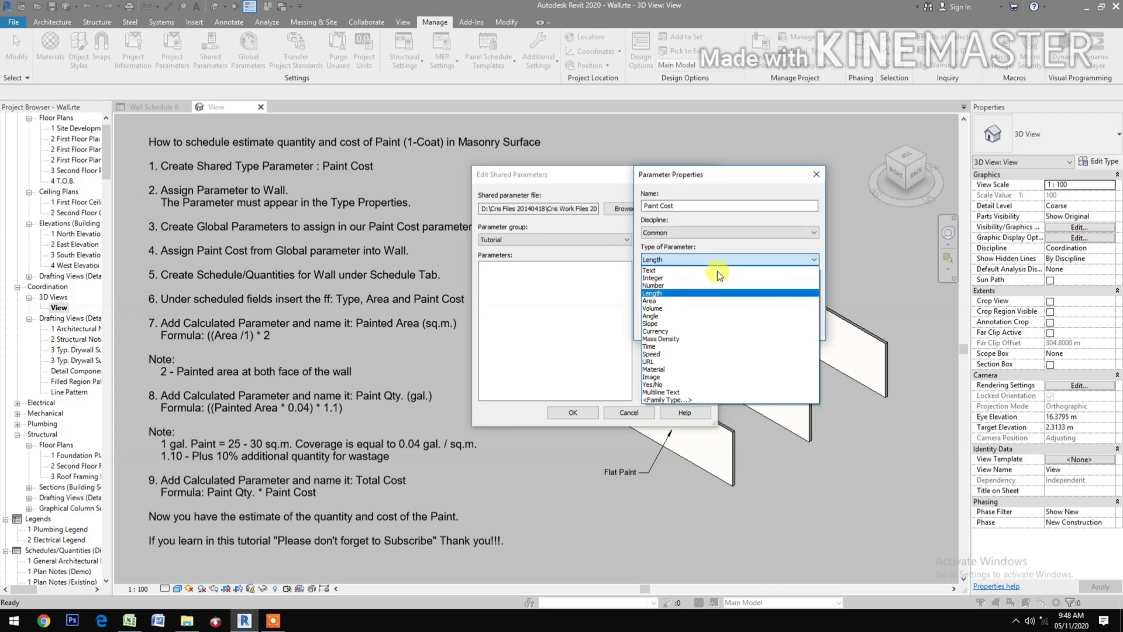
pyautogui.click(678, 331)
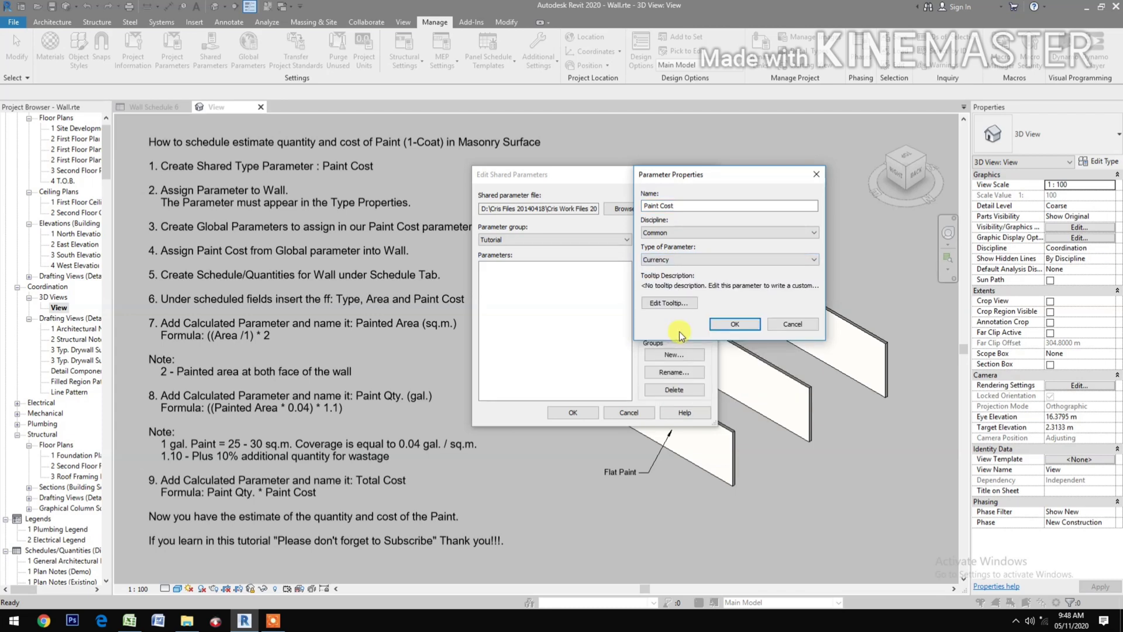
pyautogui.click(728, 323)
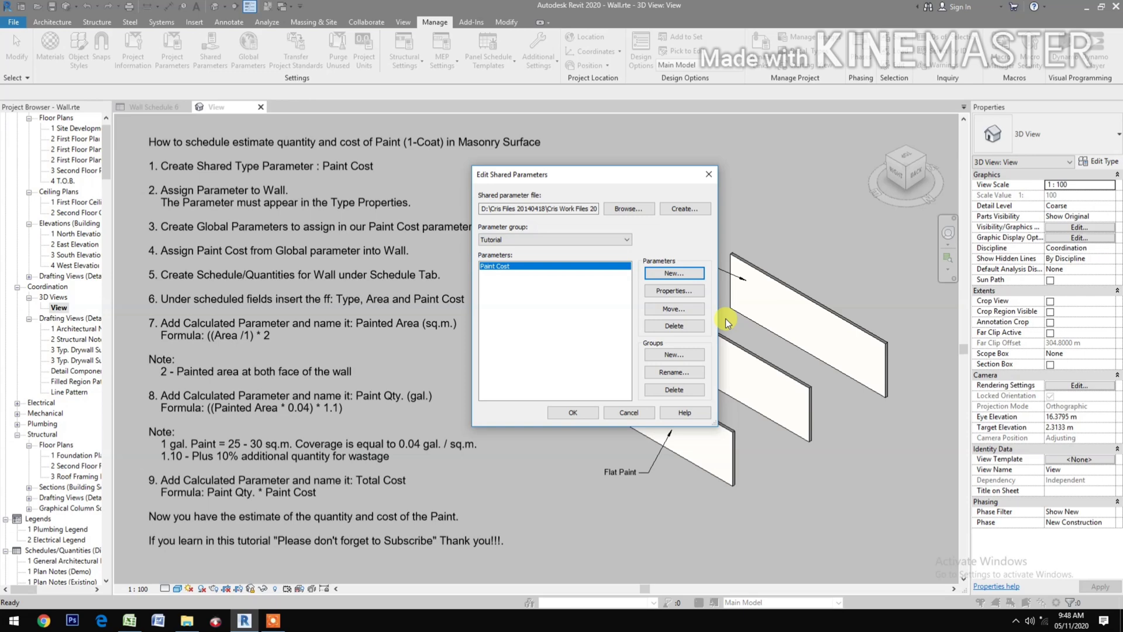
# Add a new project parameter based on the shared Paint Cost parameter.
pyautogui.click(573, 413)
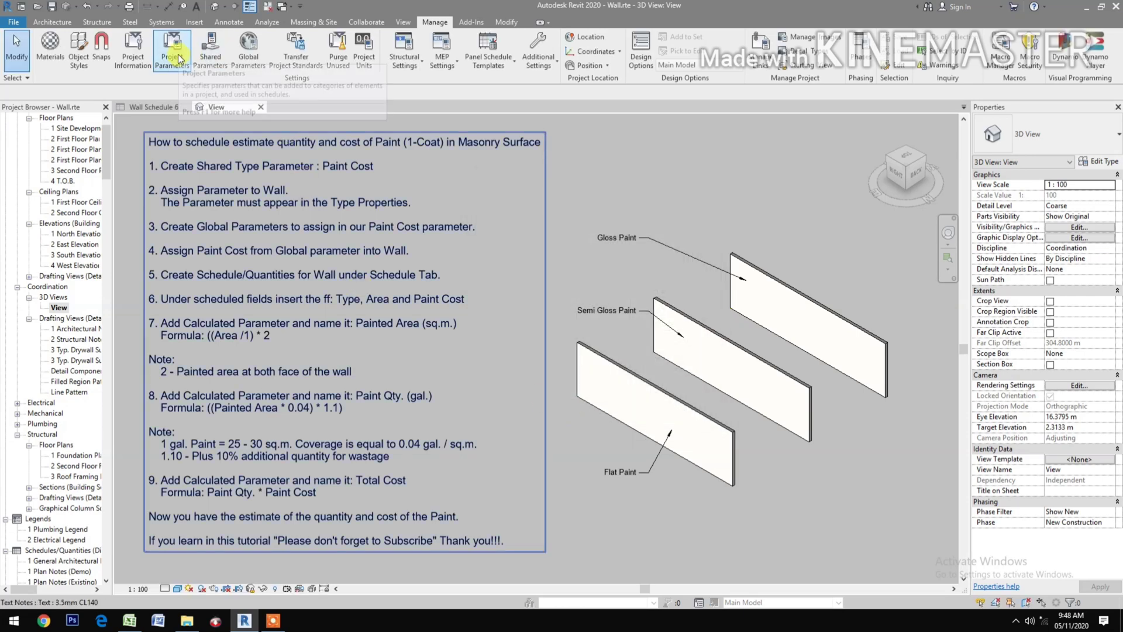
pyautogui.click(178, 56)
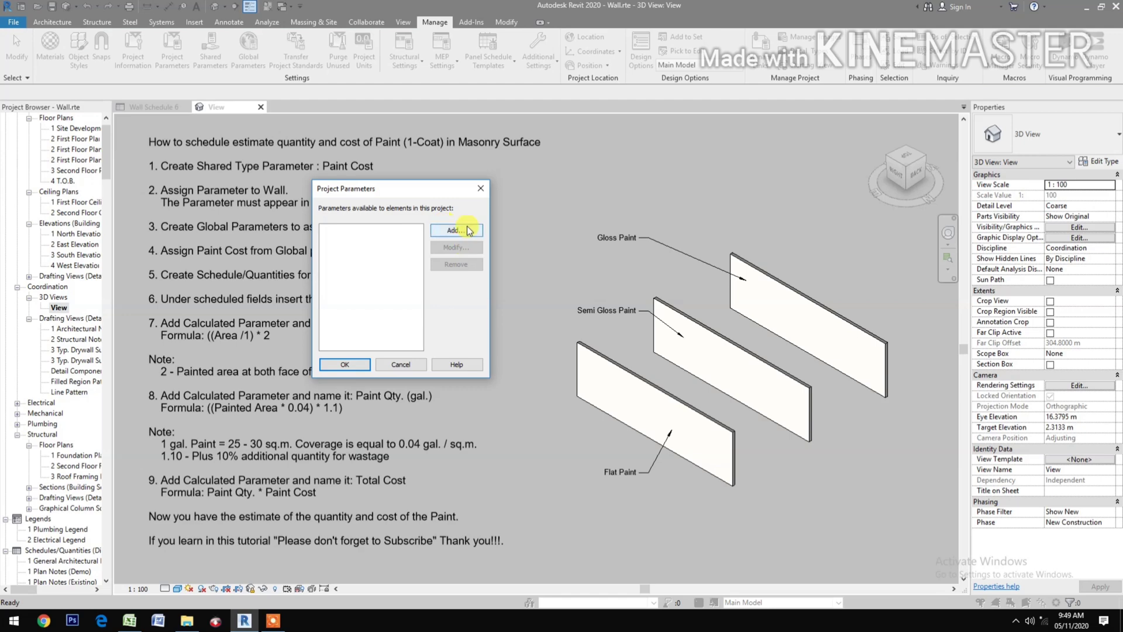
pyautogui.click(456, 230)
pyautogui.click(325, 295)
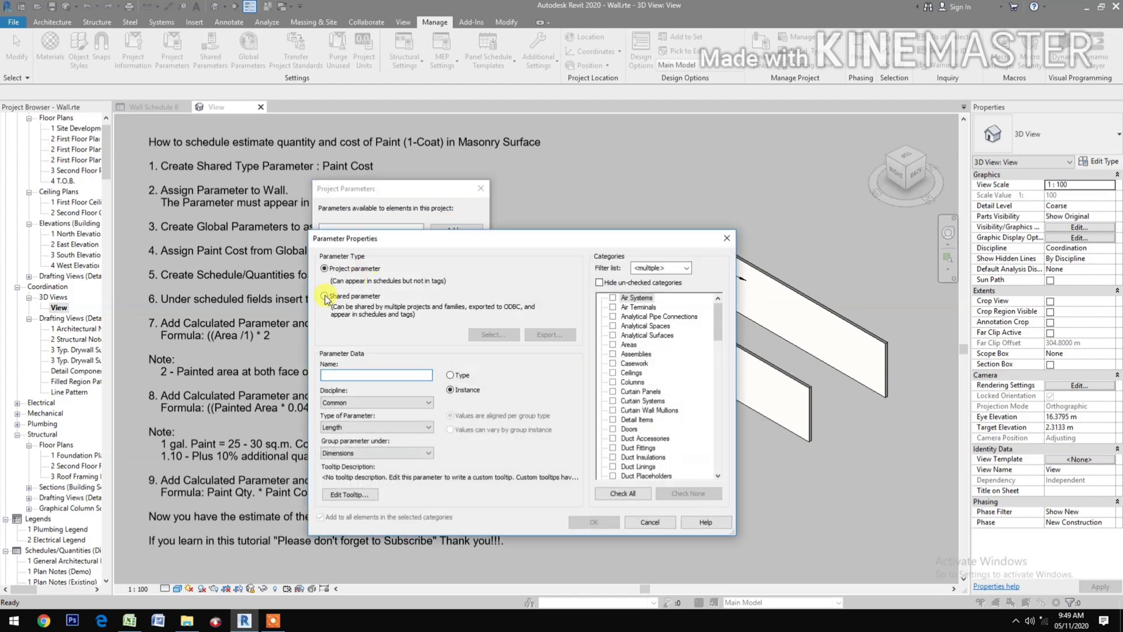
pyautogui.click(493, 334)
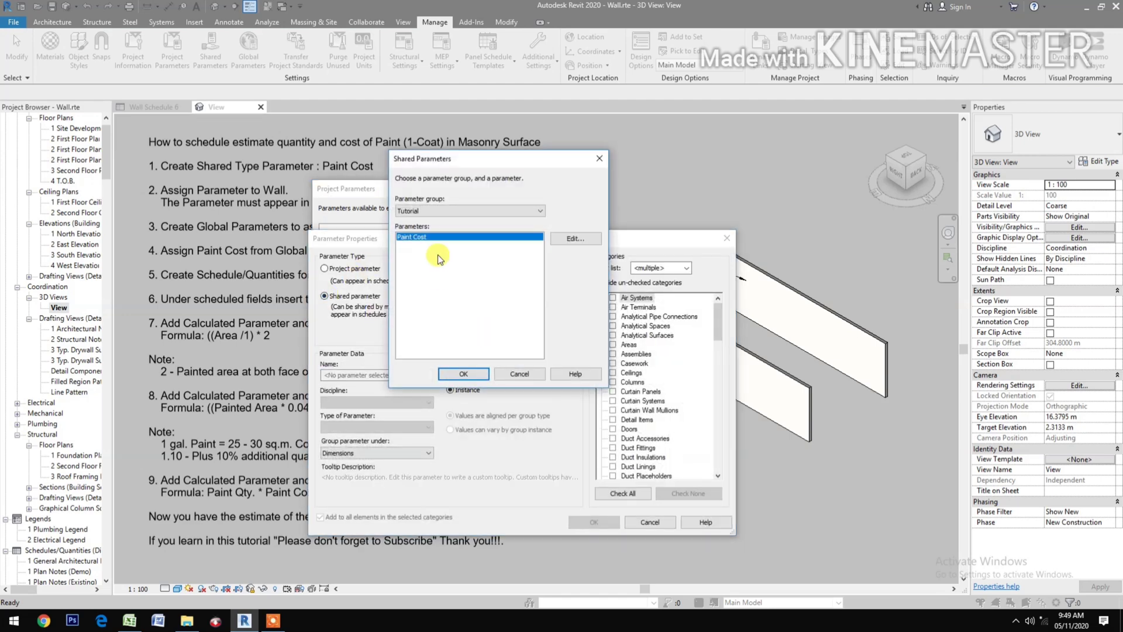
pyautogui.click(465, 373)
# Make Paint Cost a type parameter under Identity Data, applied to the Walls category.
pyautogui.click(449, 375)
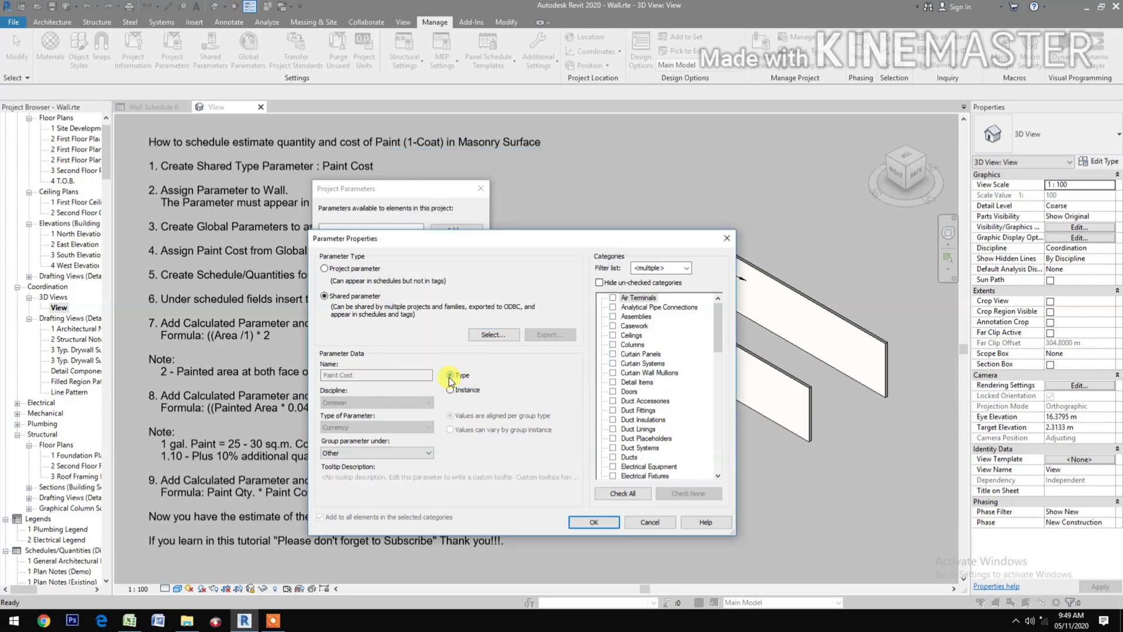
pyautogui.click(376, 453)
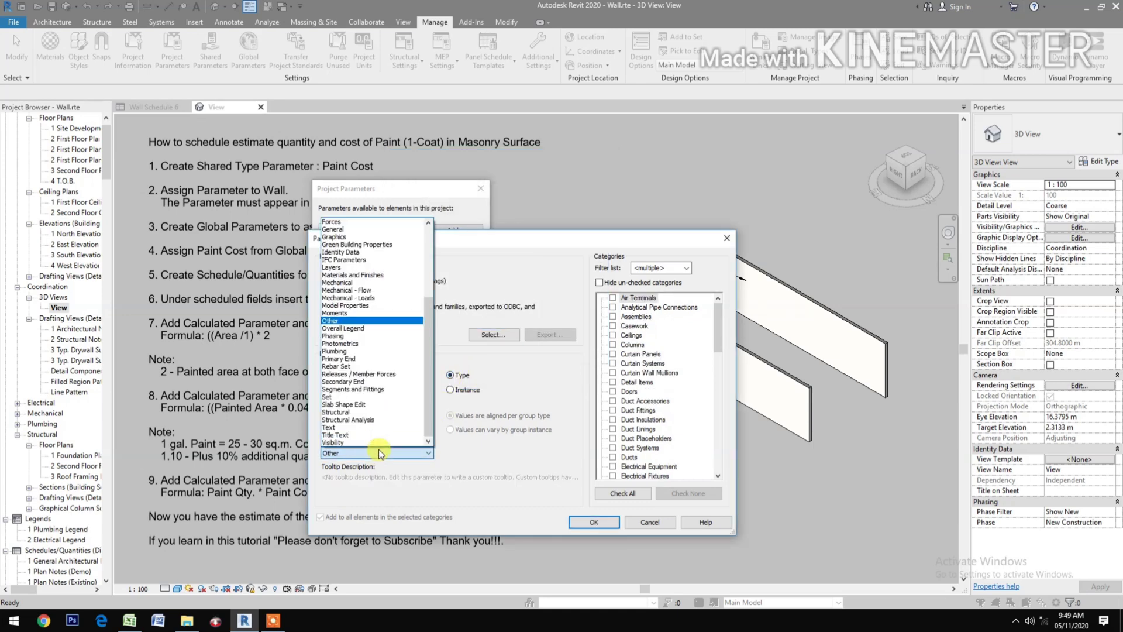
pyautogui.click(361, 252)
pyautogui.scroll(-11, 612, 412)
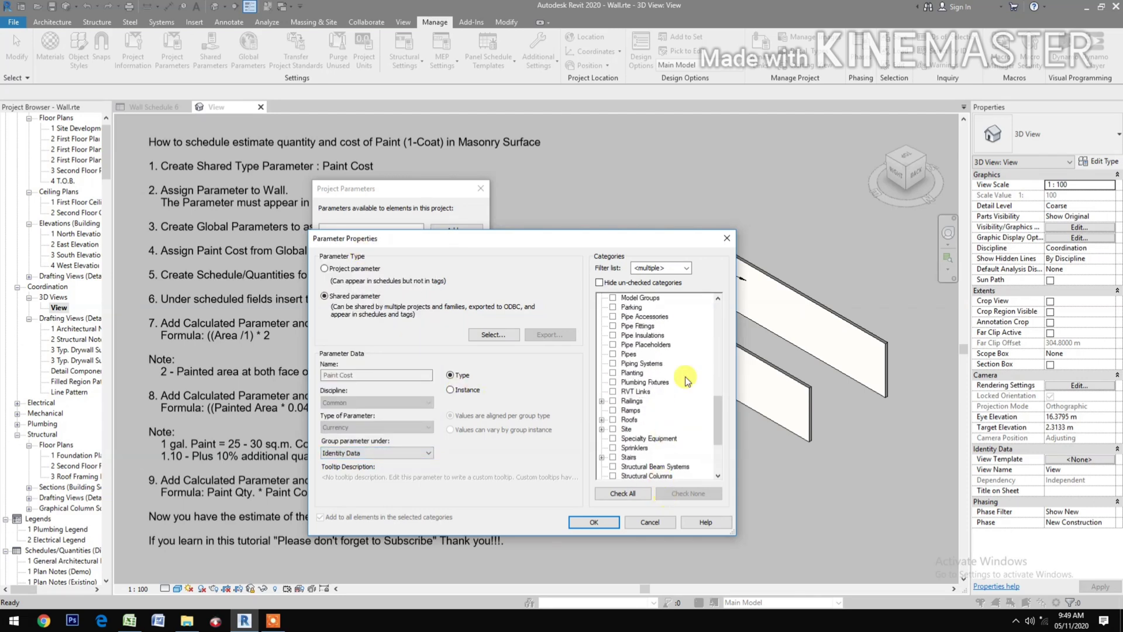
pyautogui.scroll(-4, 684, 378)
pyautogui.click(612, 457)
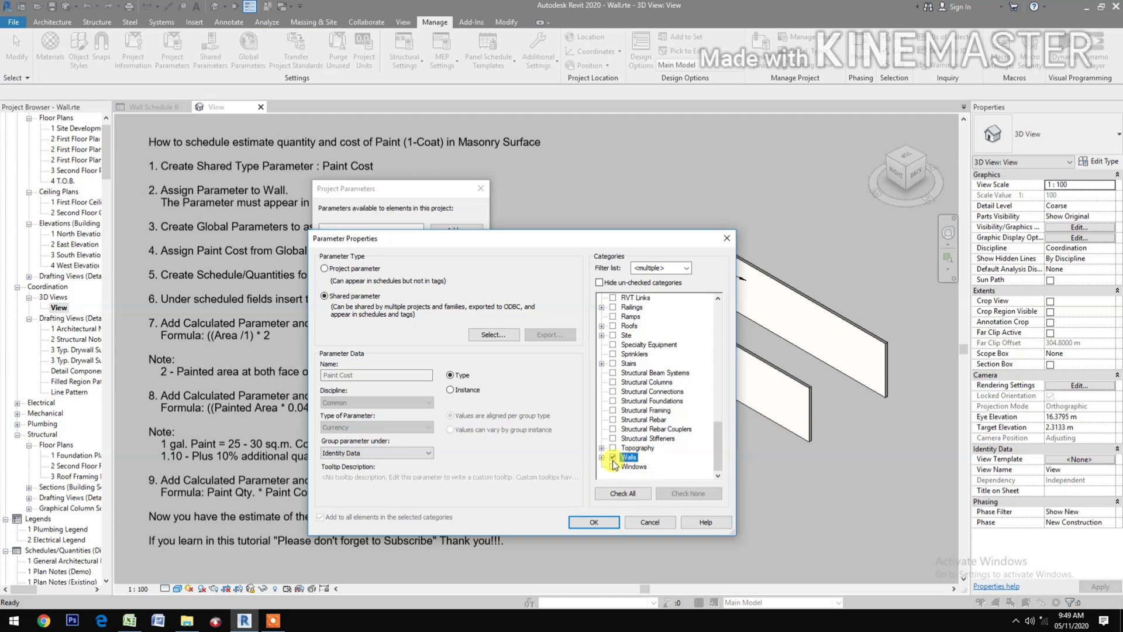
pyautogui.click(596, 522)
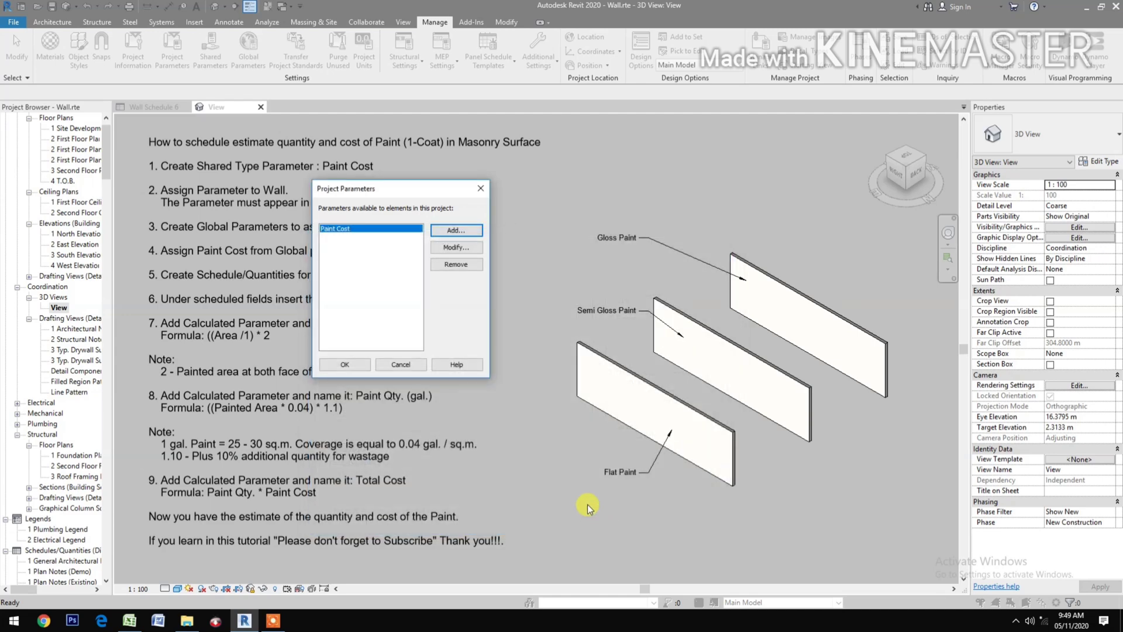
pyautogui.click(329, 365)
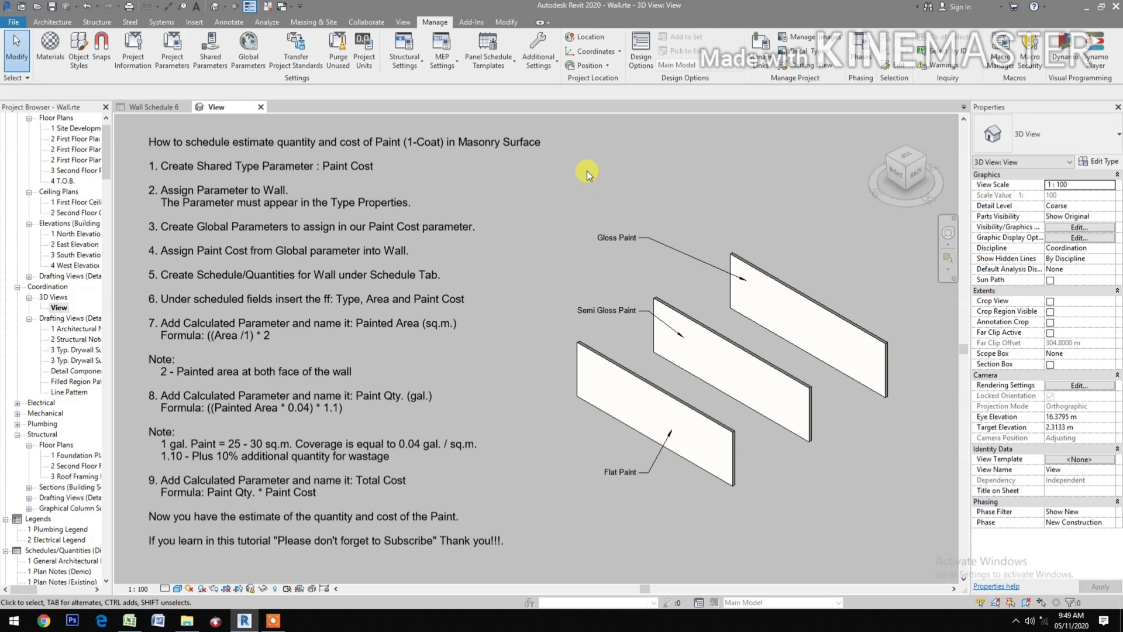
# Create the global parameter 'Paint Flat Cost' as Currency, grouped under Identity Data.
pyautogui.click(248, 50)
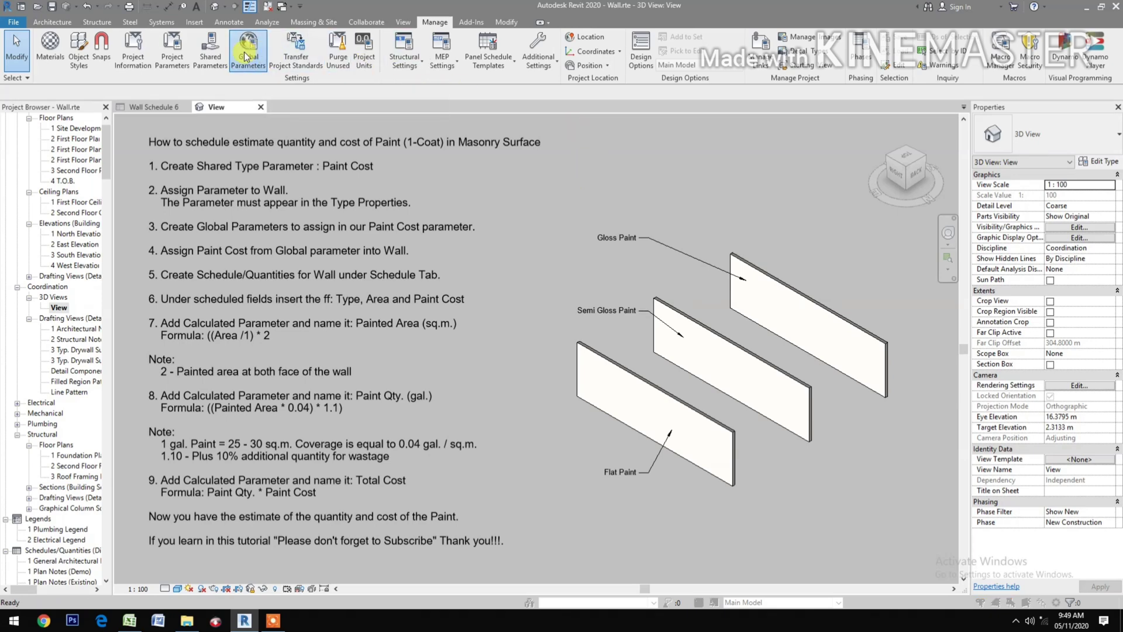
pyautogui.moveTo(627, 183); pyautogui.dragTo(328, 226)
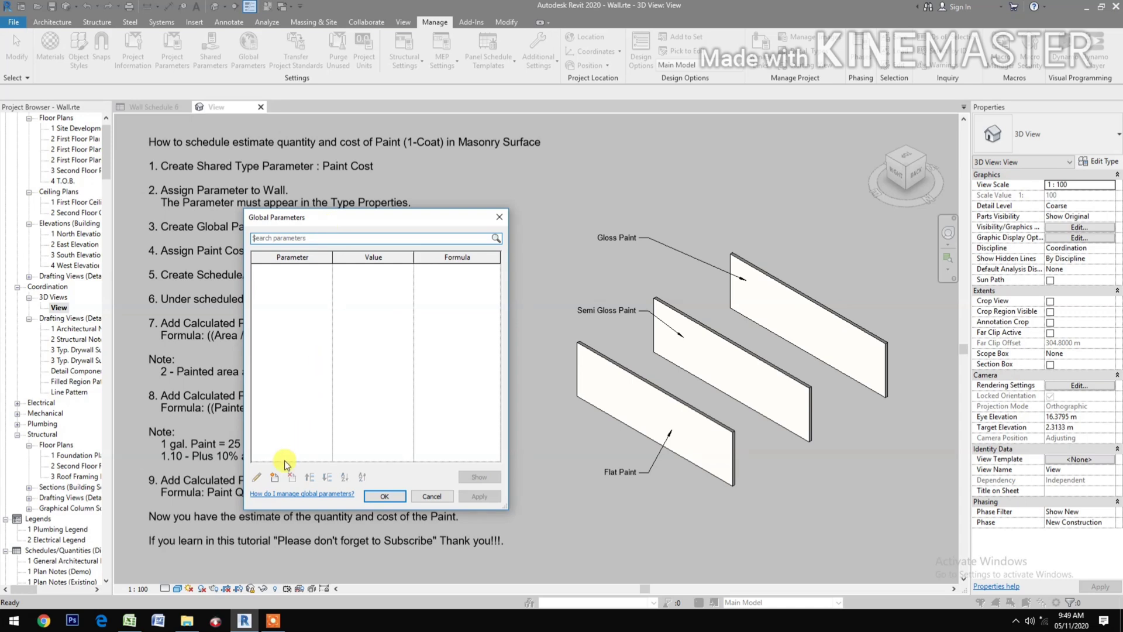
pyautogui.click(274, 477)
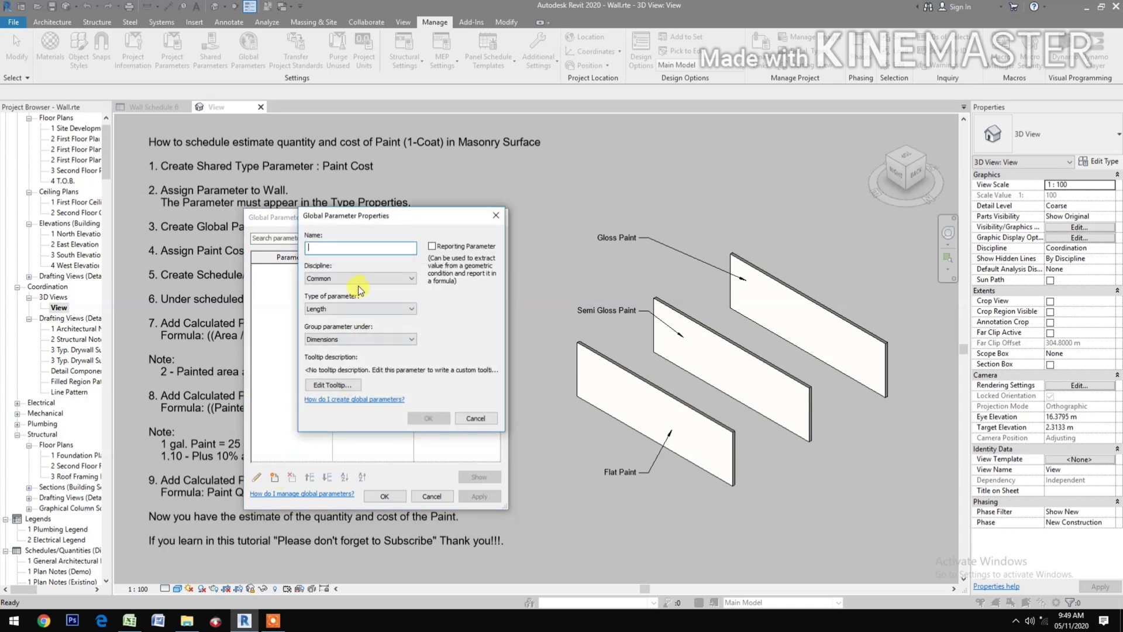
pyautogui.write('Paint Flat')
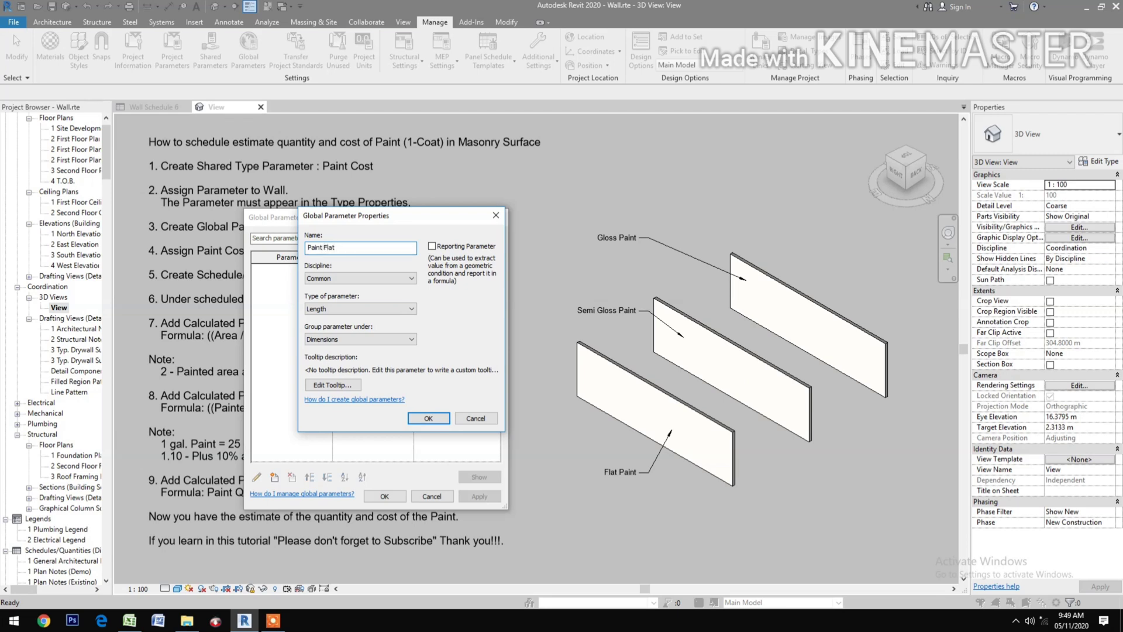
pyautogui.write(' Cost')
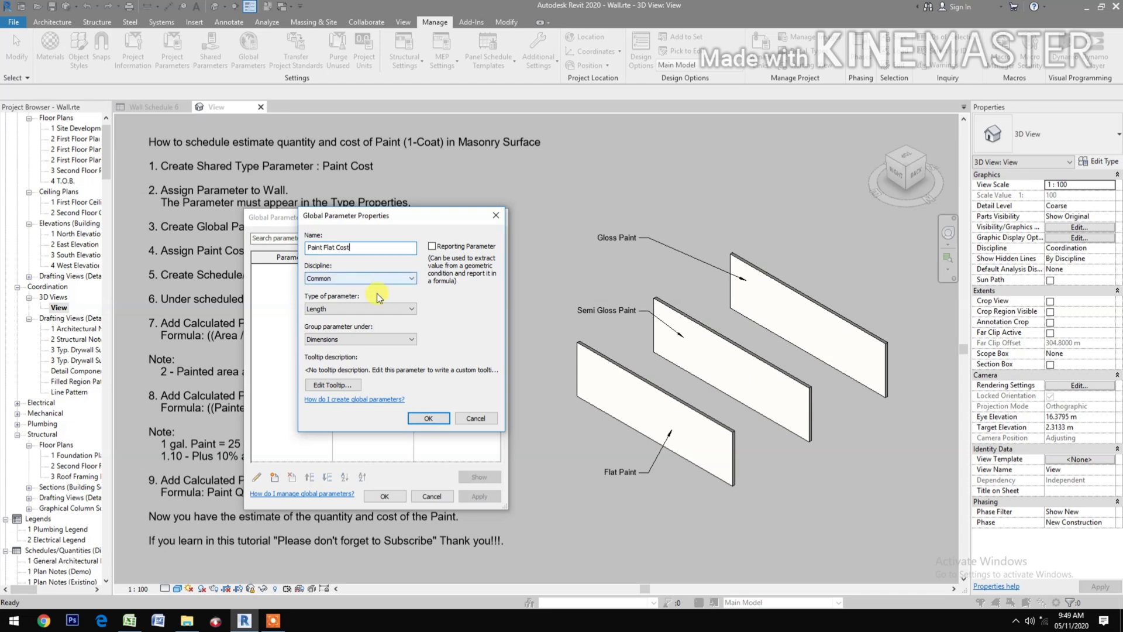
pyautogui.click(380, 310)
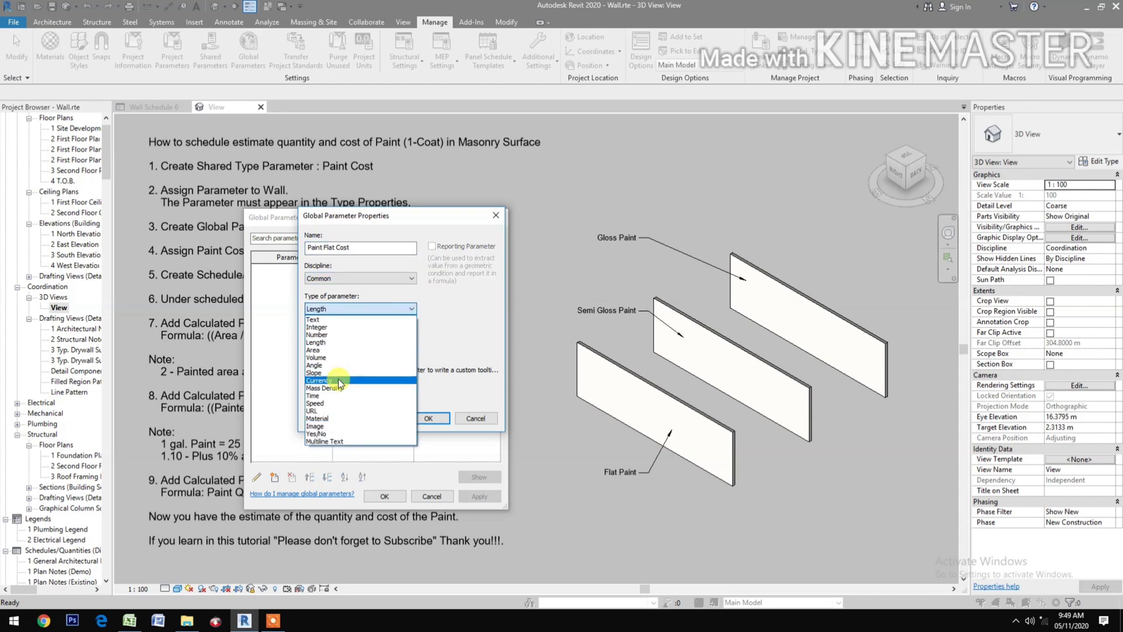
pyautogui.click(338, 380)
pyautogui.click(353, 339)
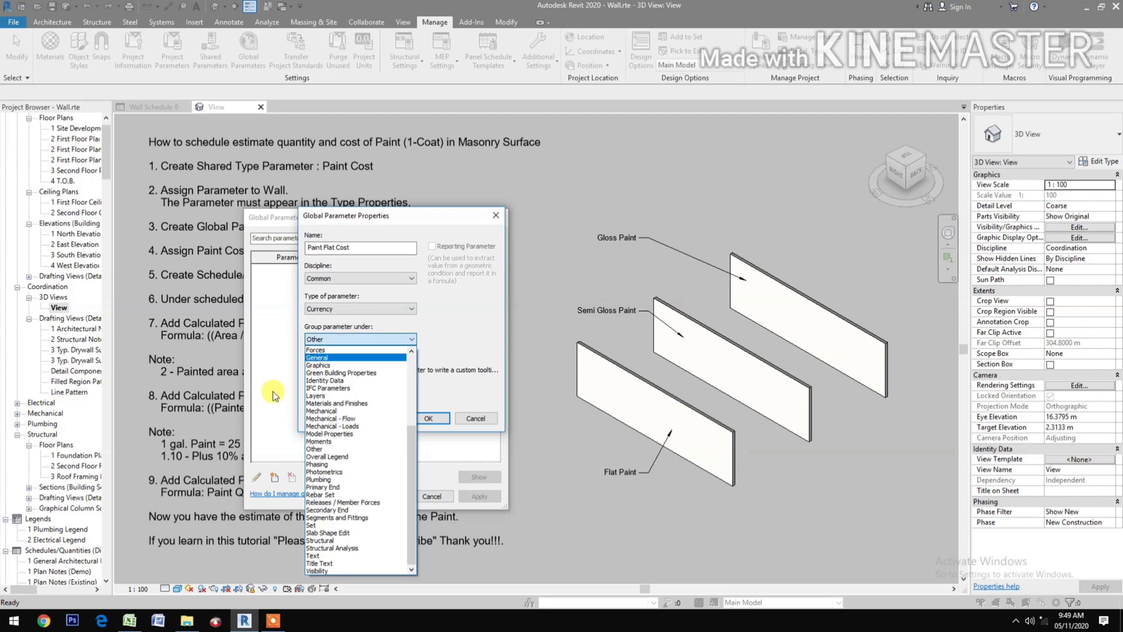
pyautogui.click(326, 381)
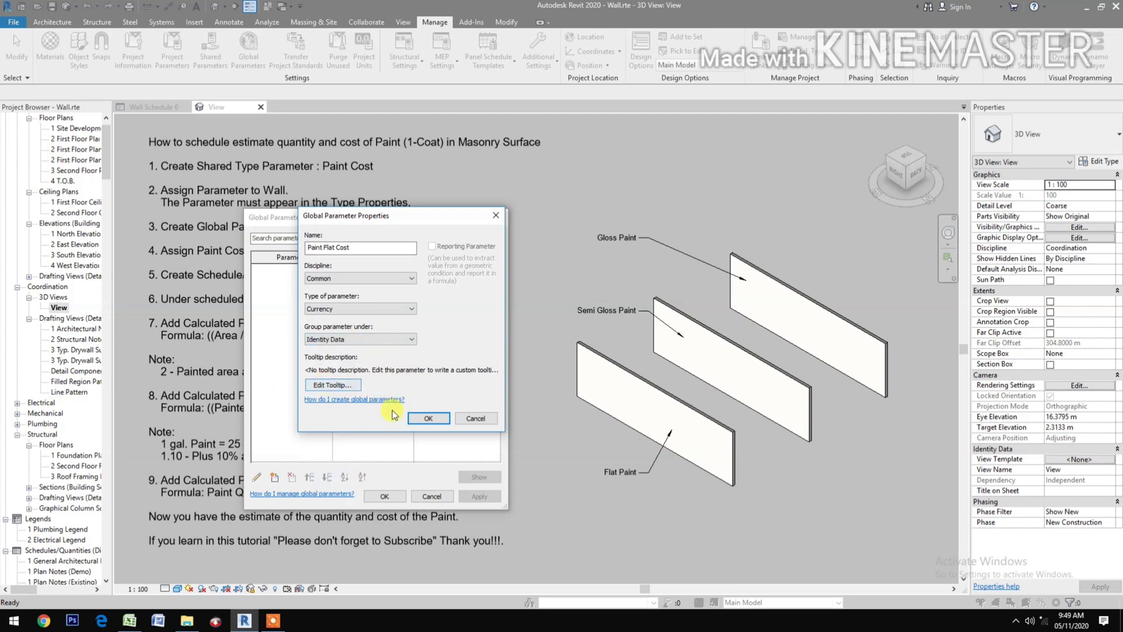
pyautogui.click(412, 416)
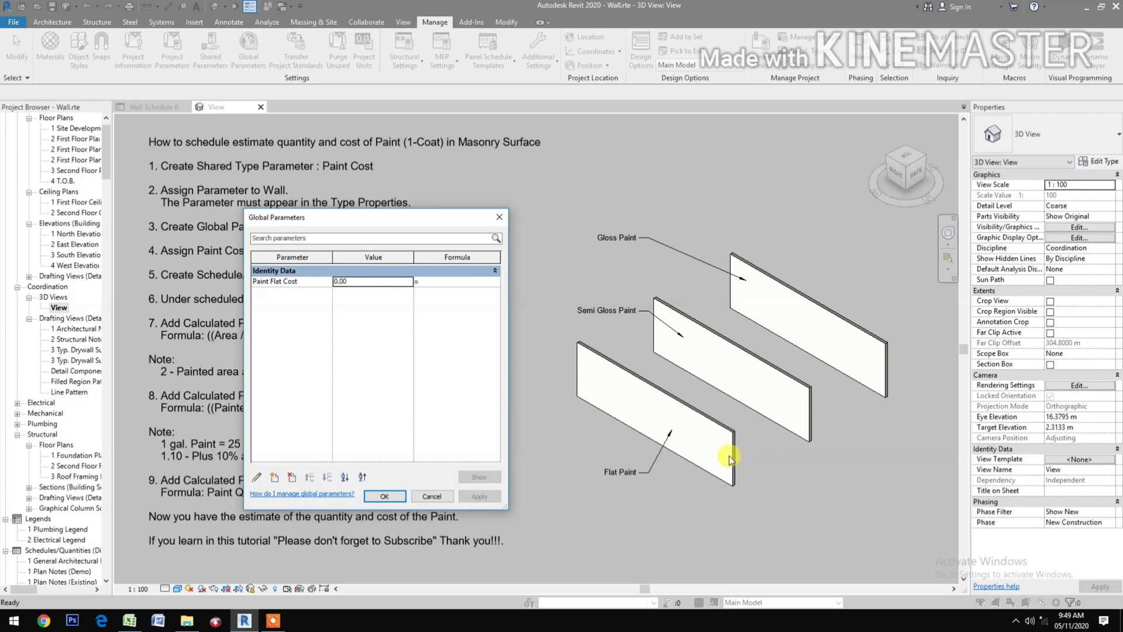
# Create the global parameter 'Paint Semi Gloss Cost' as Currency under Identity Data.
pyautogui.click(275, 479)
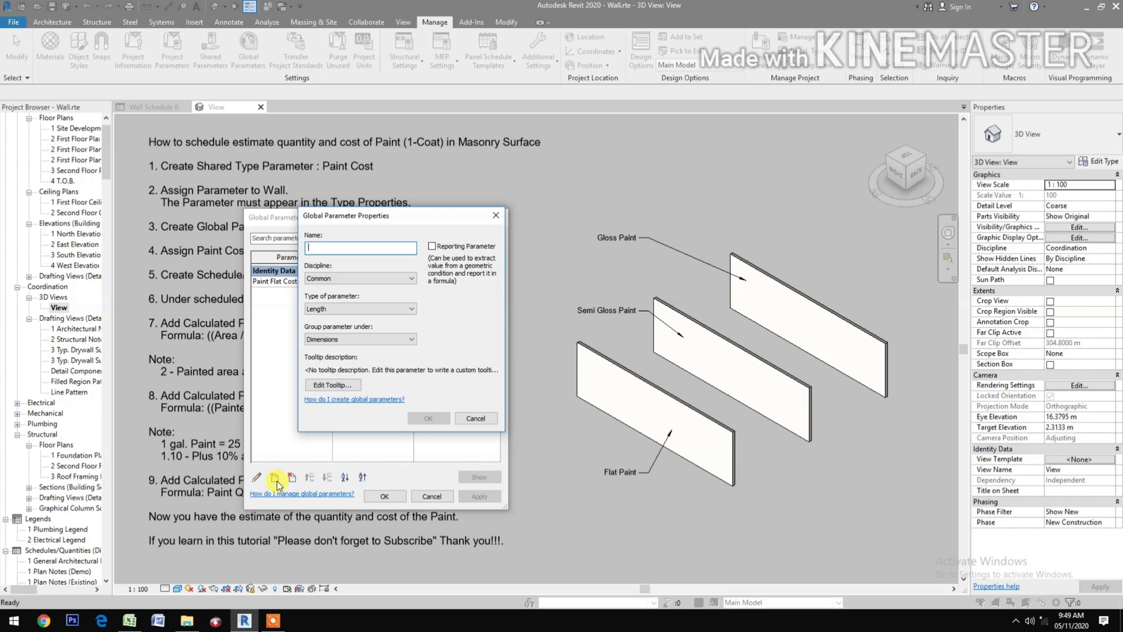
pyautogui.write('Paint Sem')
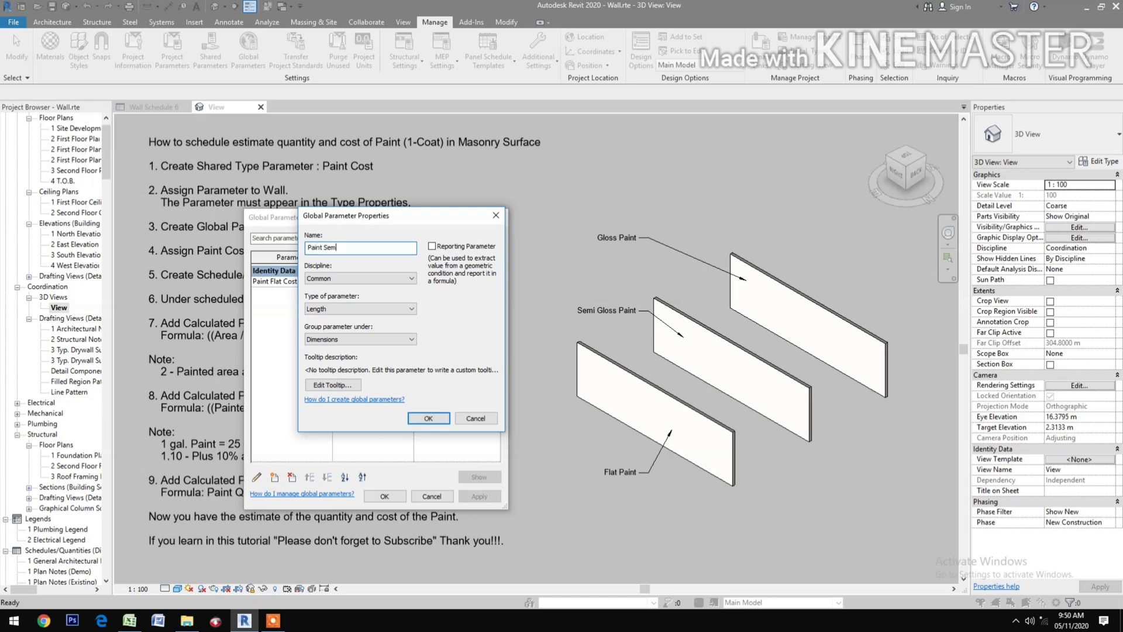
pyautogui.write('i Gloss Cost')
pyautogui.click(338, 310)
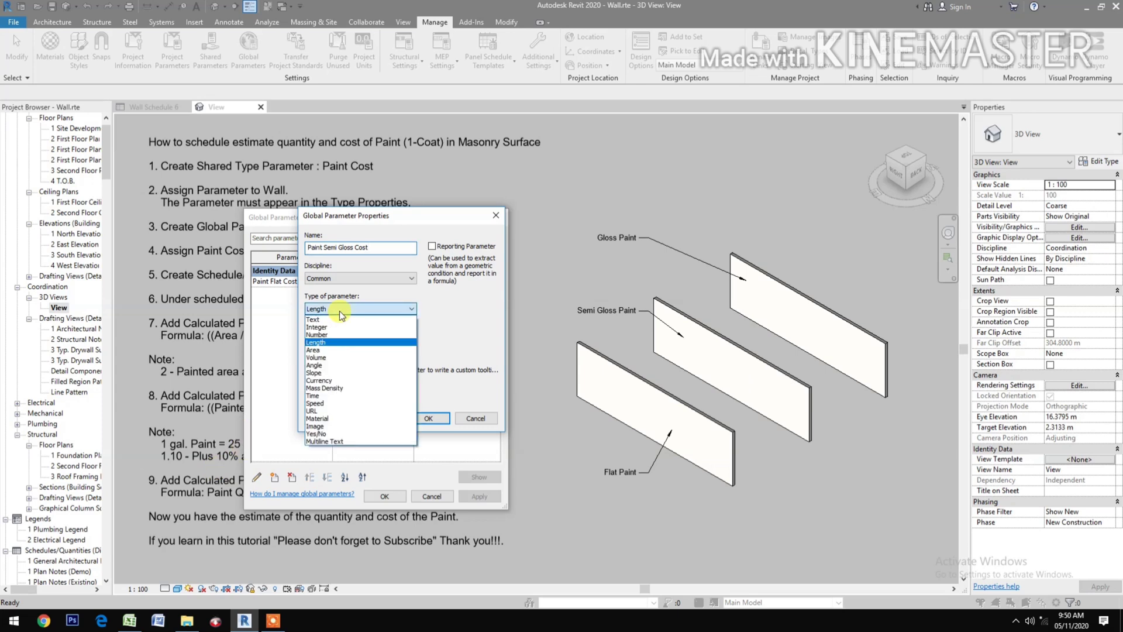
pyautogui.click(356, 380)
pyautogui.click(370, 341)
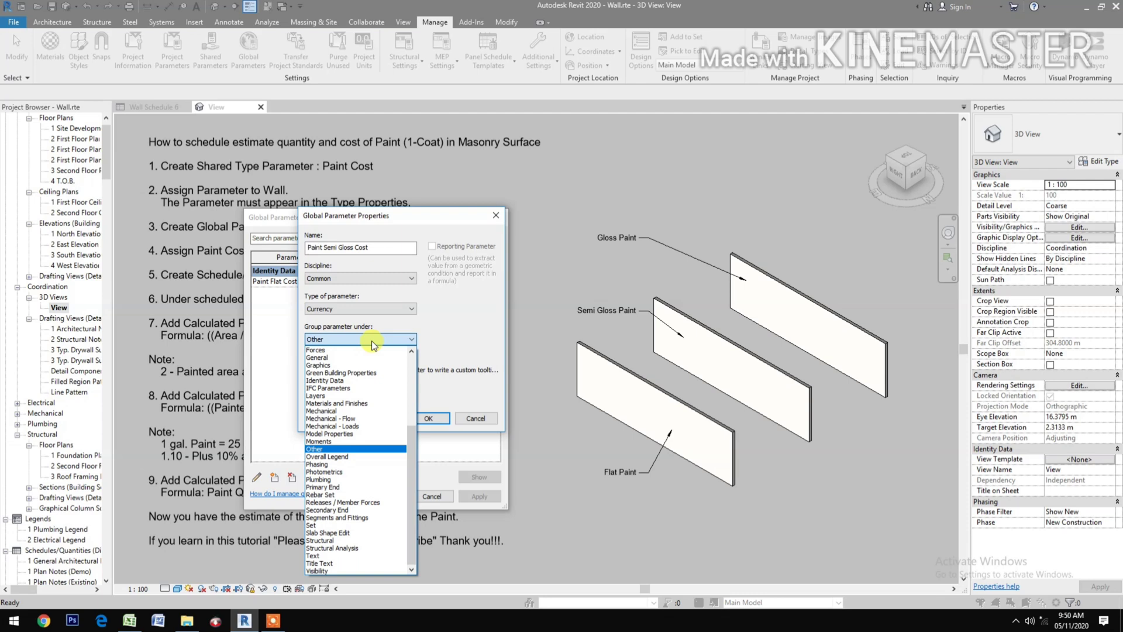
pyautogui.click(369, 385)
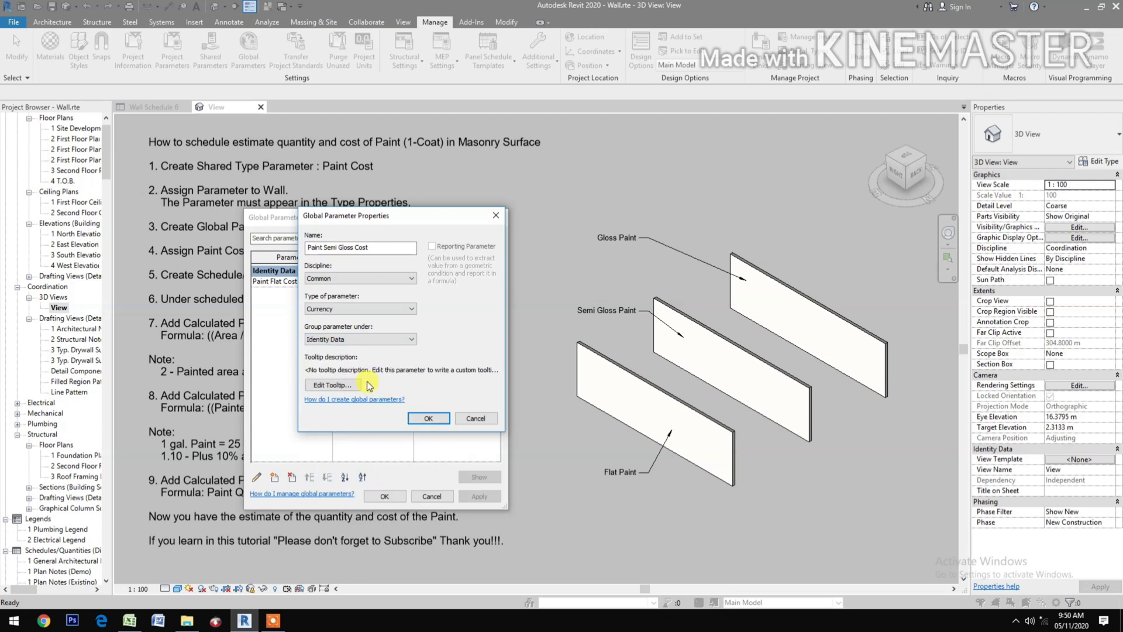
pyautogui.click(418, 420)
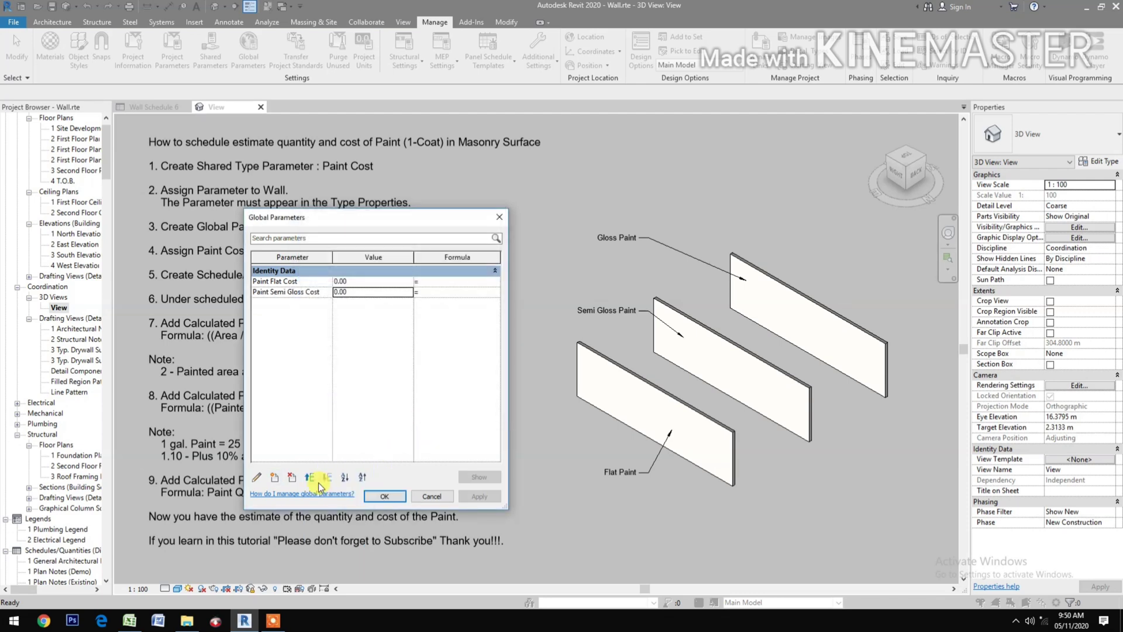
# Set up a new global parameter 'Paint Gloss' as Currency, grouped under Identity Data.
pyautogui.click(273, 479)
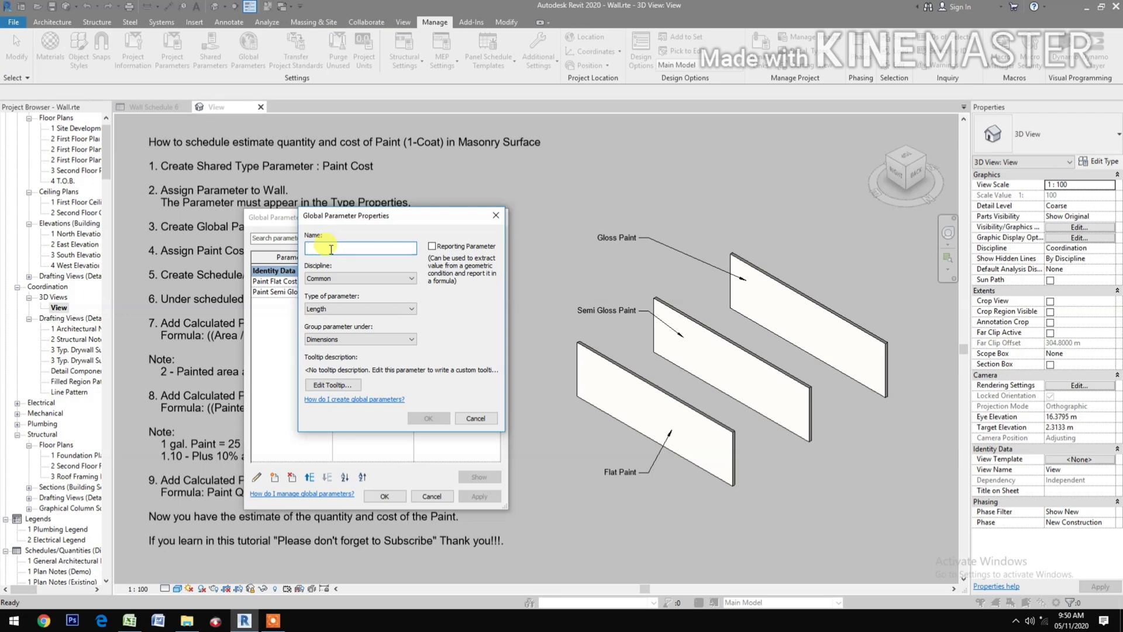
pyautogui.write('Paint Gloss')
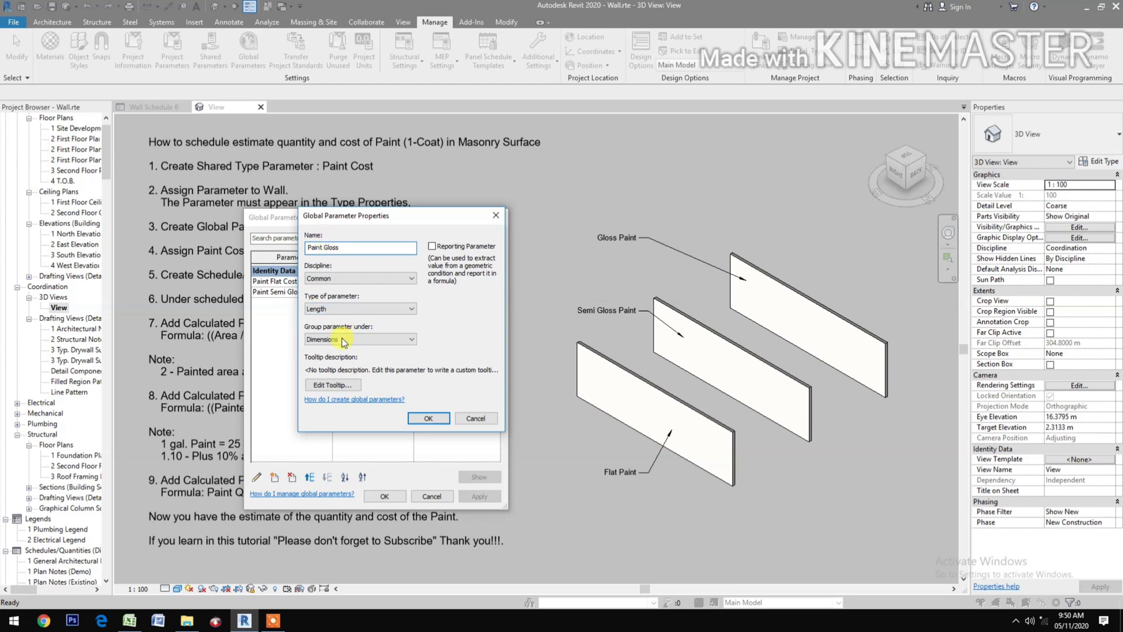
pyautogui.click(342, 308)
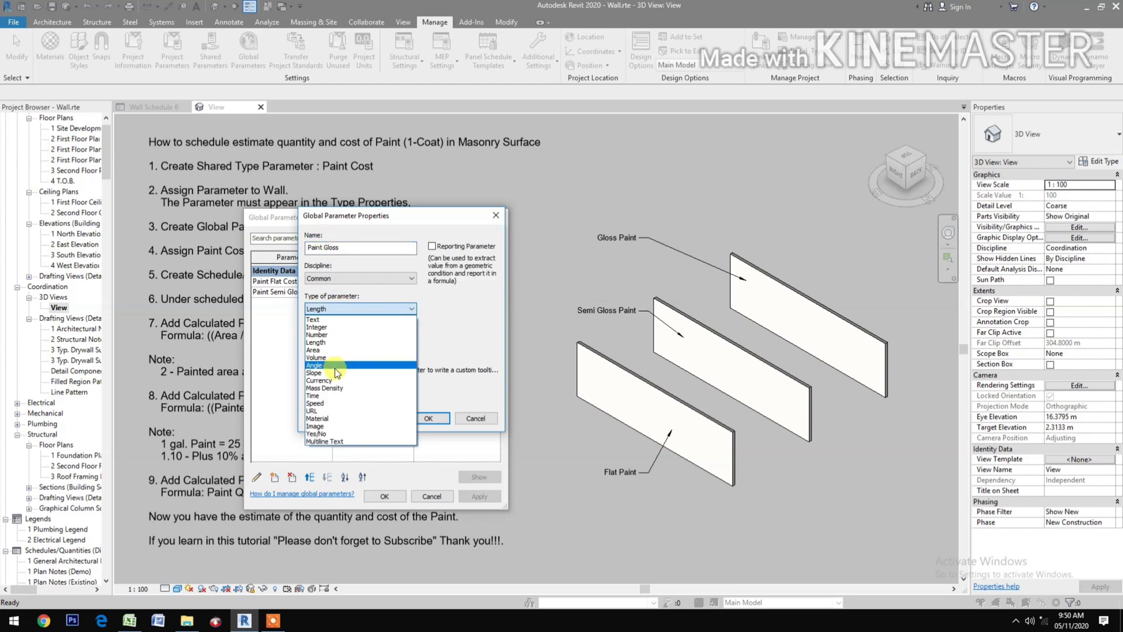
pyautogui.click(335, 377)
pyautogui.click(353, 342)
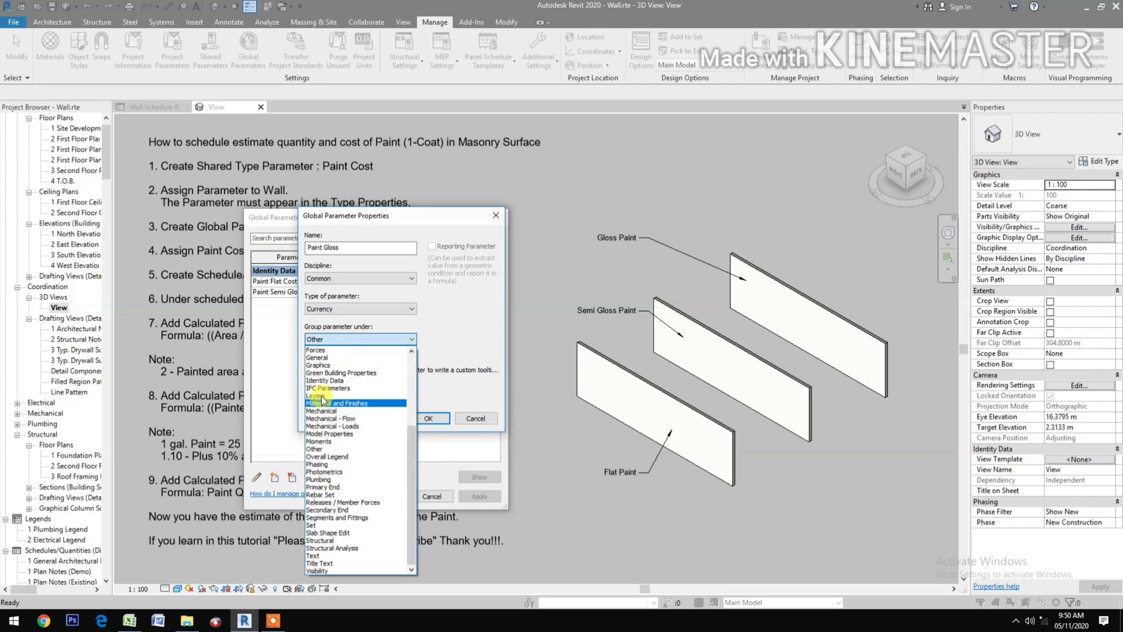
pyautogui.click(325, 380)
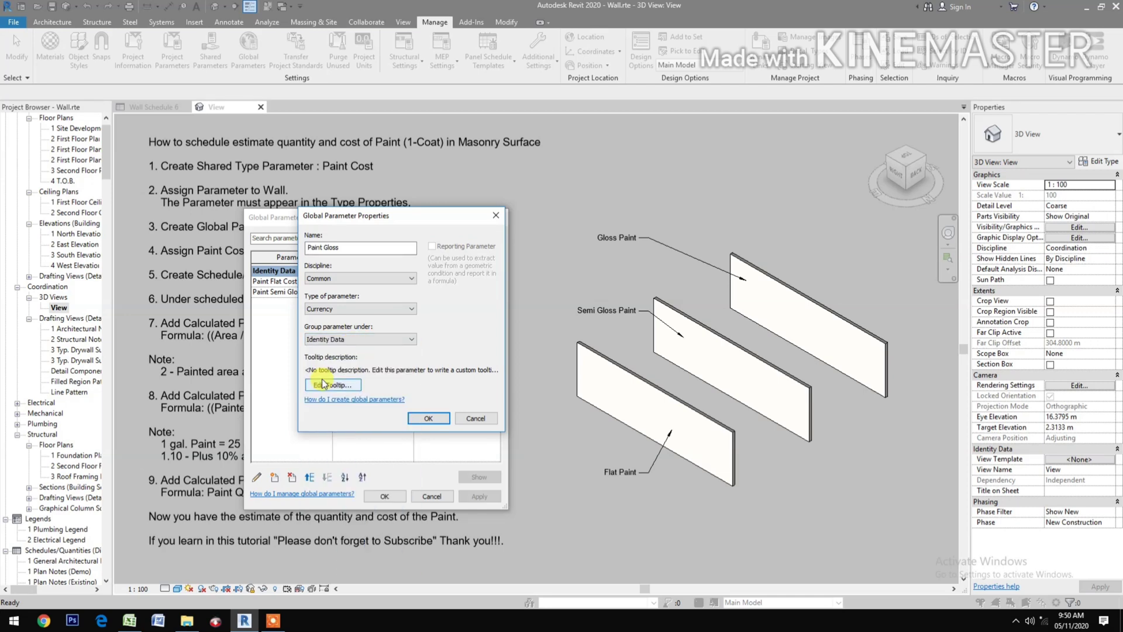
# Add Paint Gloss, then set global paint costs to 550, 600 and 650 and apply.
pyautogui.click(413, 416)
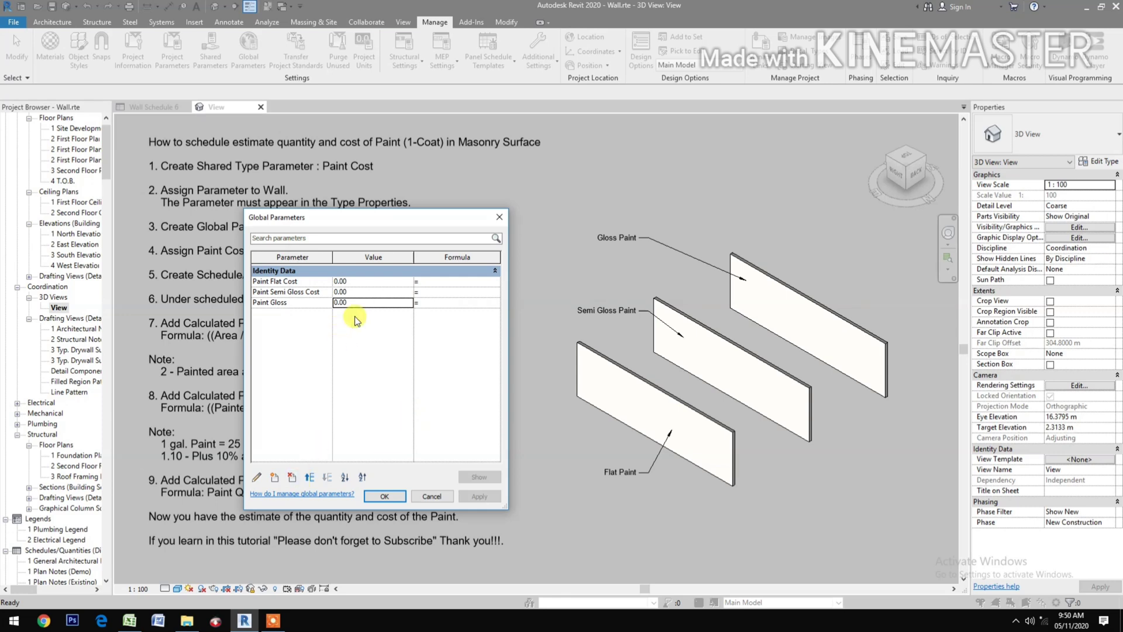
pyautogui.click(362, 283)
pyautogui.click(363, 283)
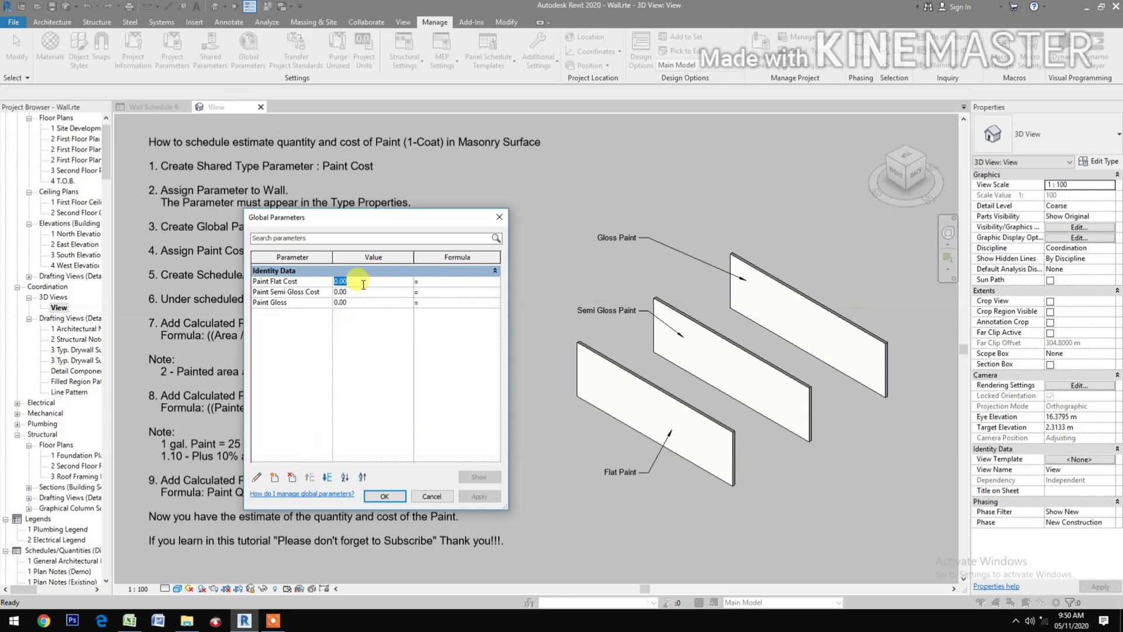
pyautogui.write('550')
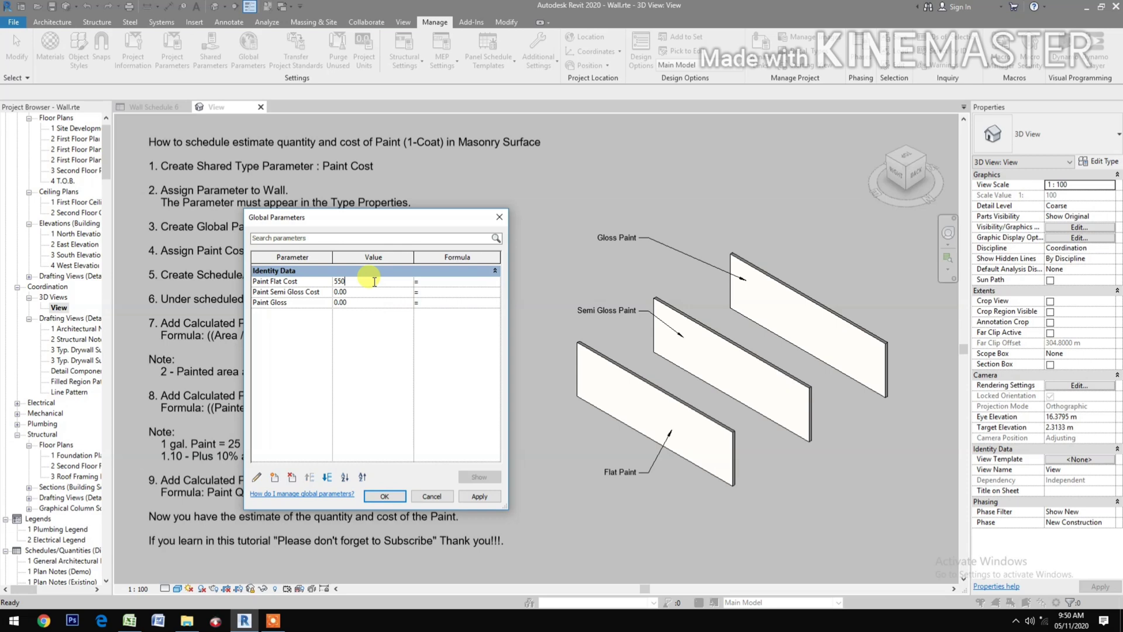
pyautogui.click(372, 292)
pyautogui.write('600')
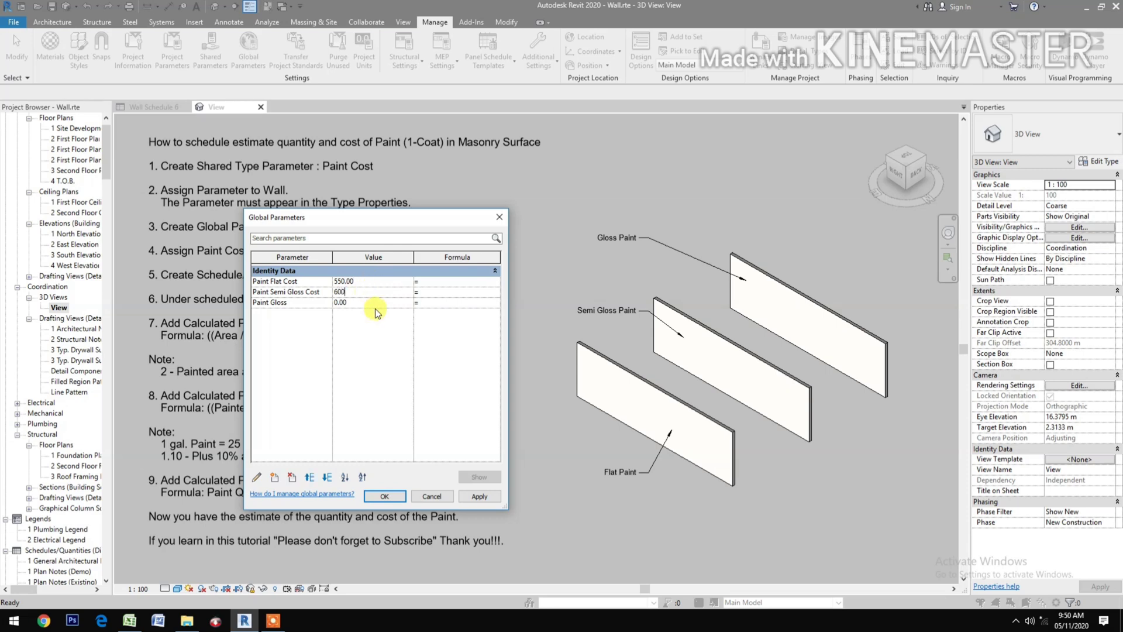
pyautogui.click(378, 306)
pyautogui.write('650')
pyautogui.press('Return')
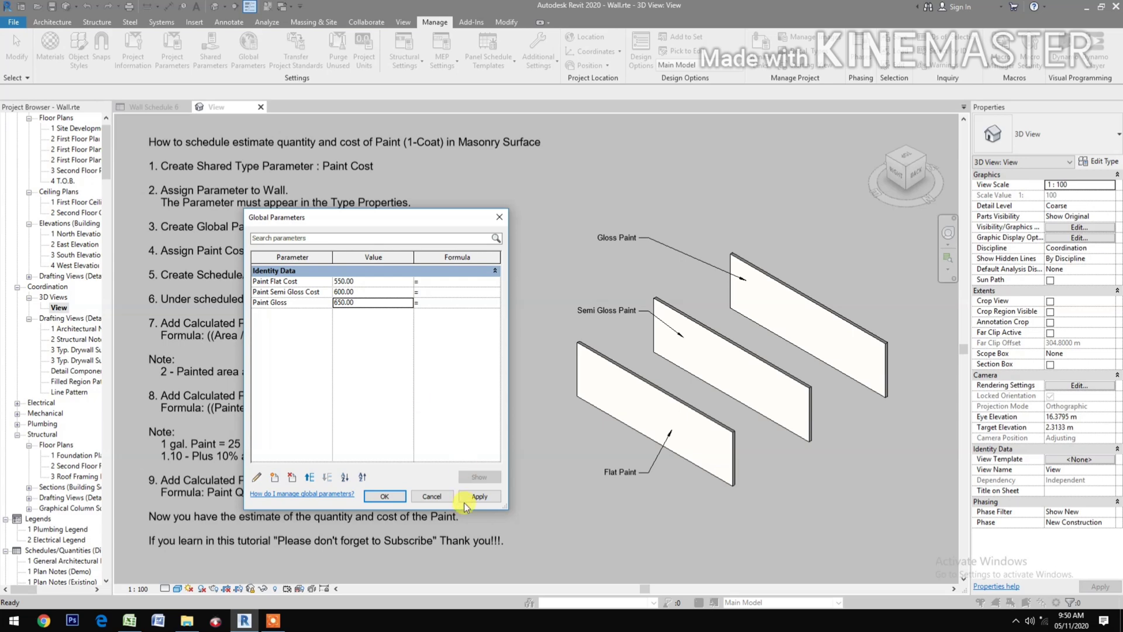
pyautogui.click(468, 497)
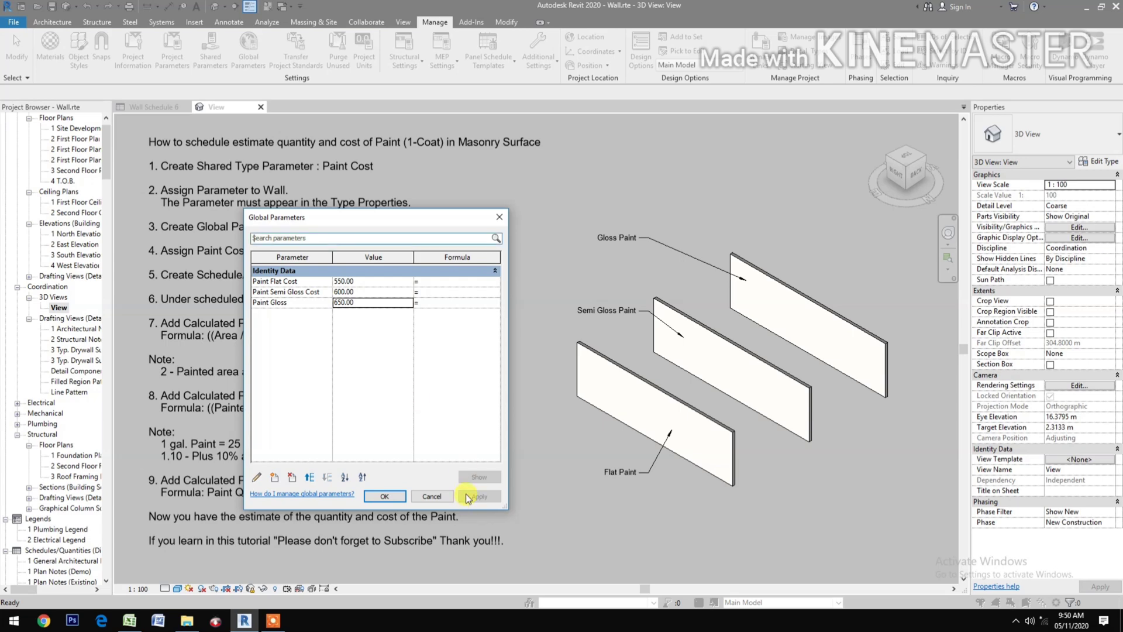
pyautogui.click(386, 496)
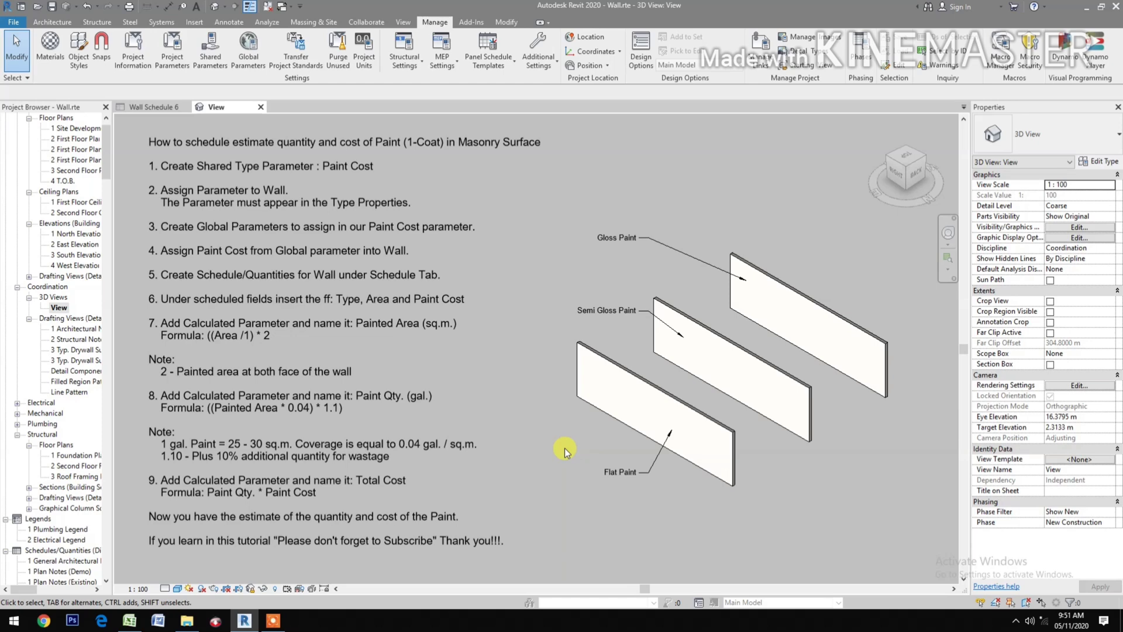
# Associate the 150mm Thk. CMU Flat Paint type's Paint Cost with global Paint Flat Cost.
pyautogui.click(614, 368)
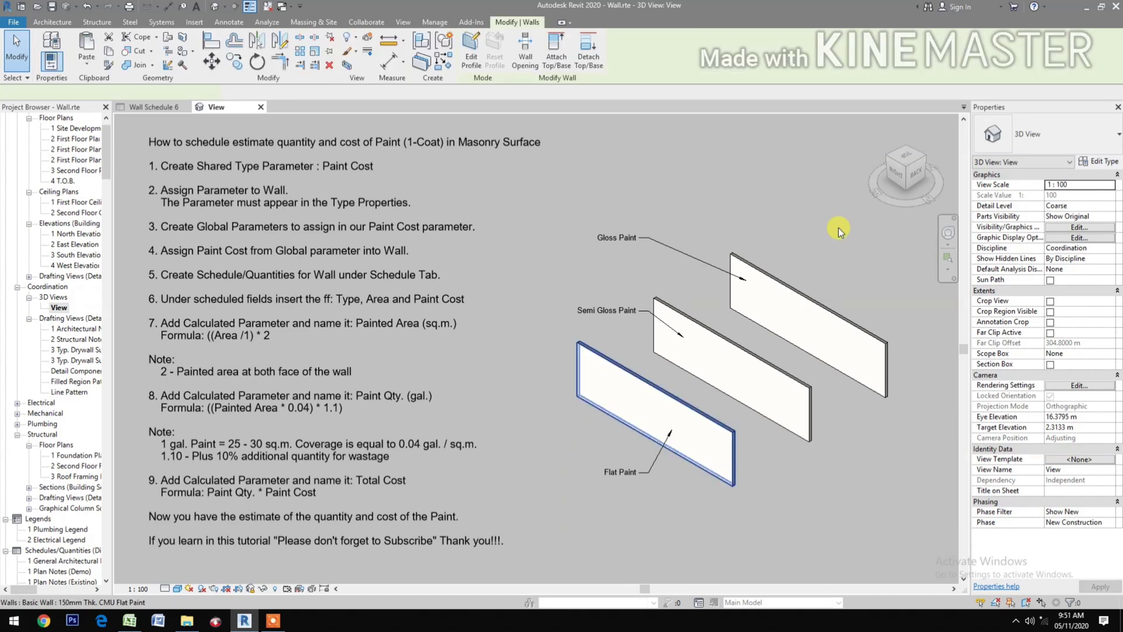
pyautogui.click(1101, 162)
pyautogui.scroll(-2, 503, 395)
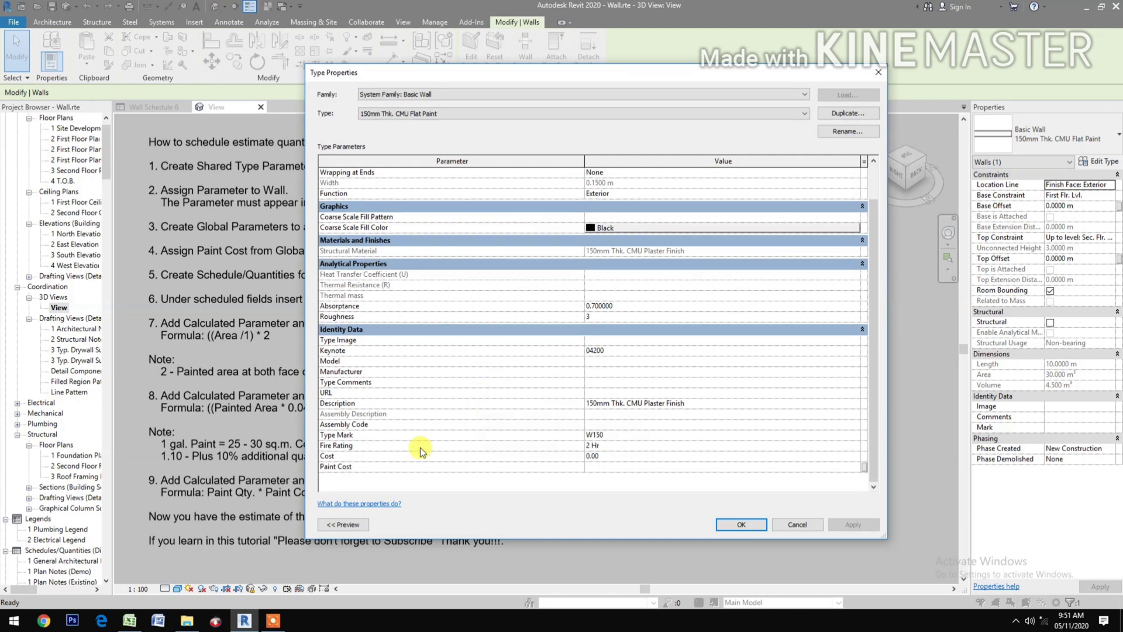
pyautogui.click(865, 466)
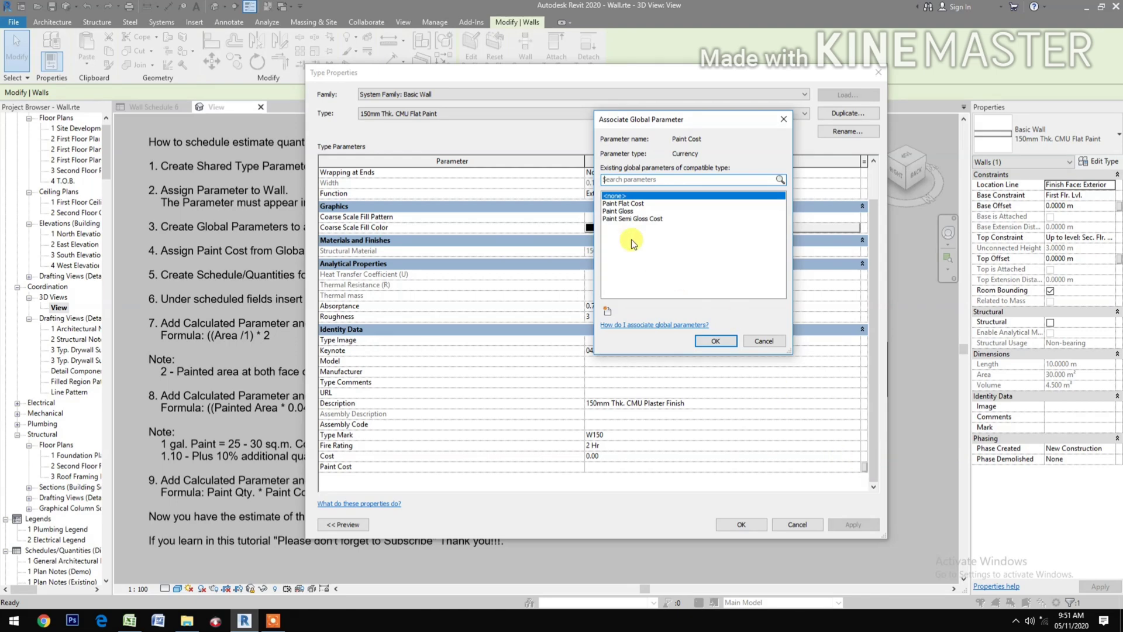
pyautogui.click(641, 204)
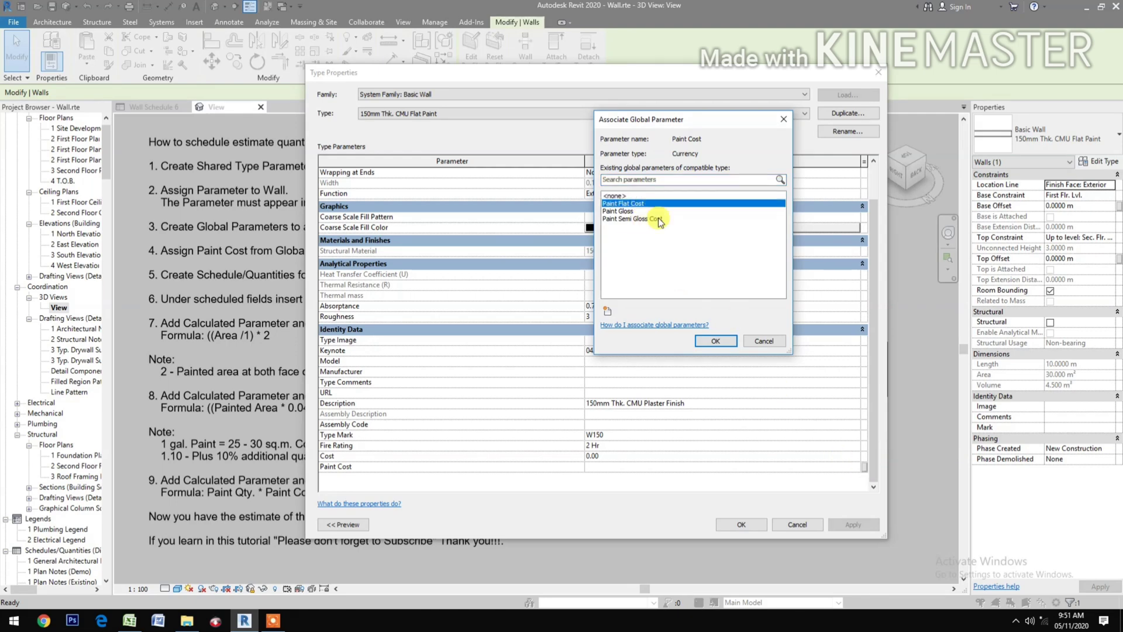
pyautogui.click(704, 341)
pyautogui.click(740, 525)
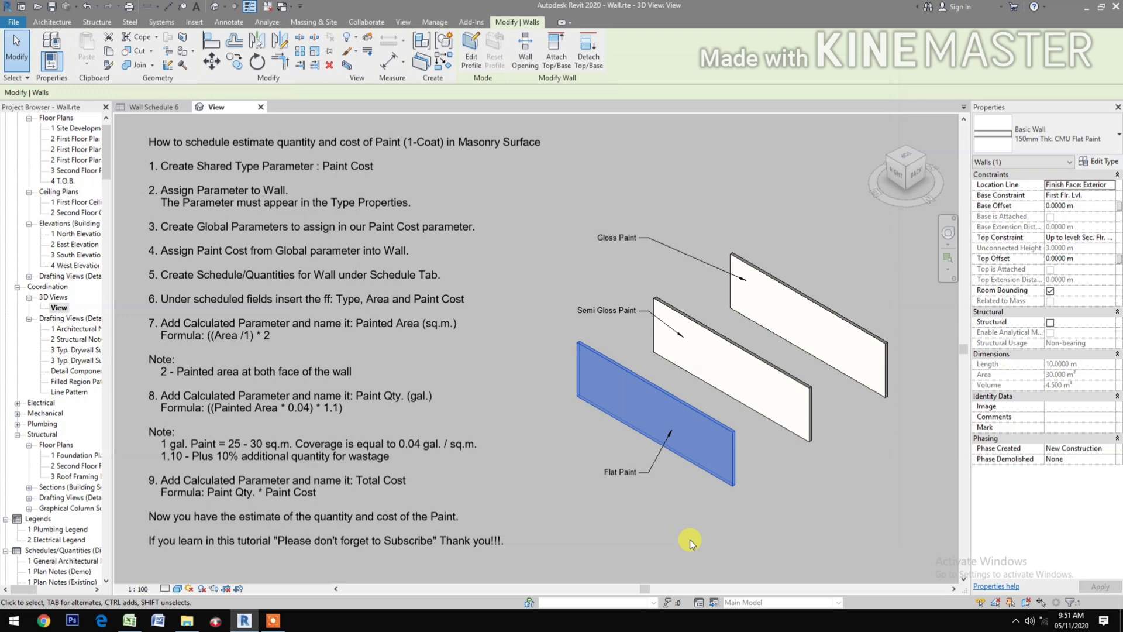
pyautogui.click(689, 539)
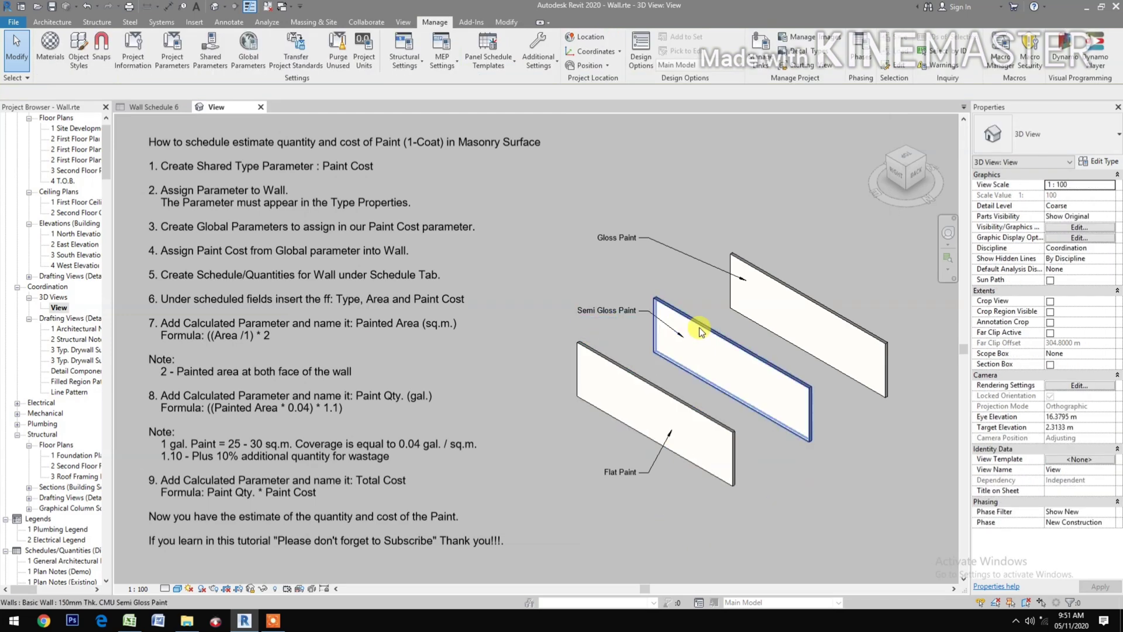
# Associate the 150mm Thk. CMU Semi Gloss Paint type's Paint Cost with Paint Semi Gloss Cost.
pyautogui.click(731, 368)
pyautogui.click(1091, 162)
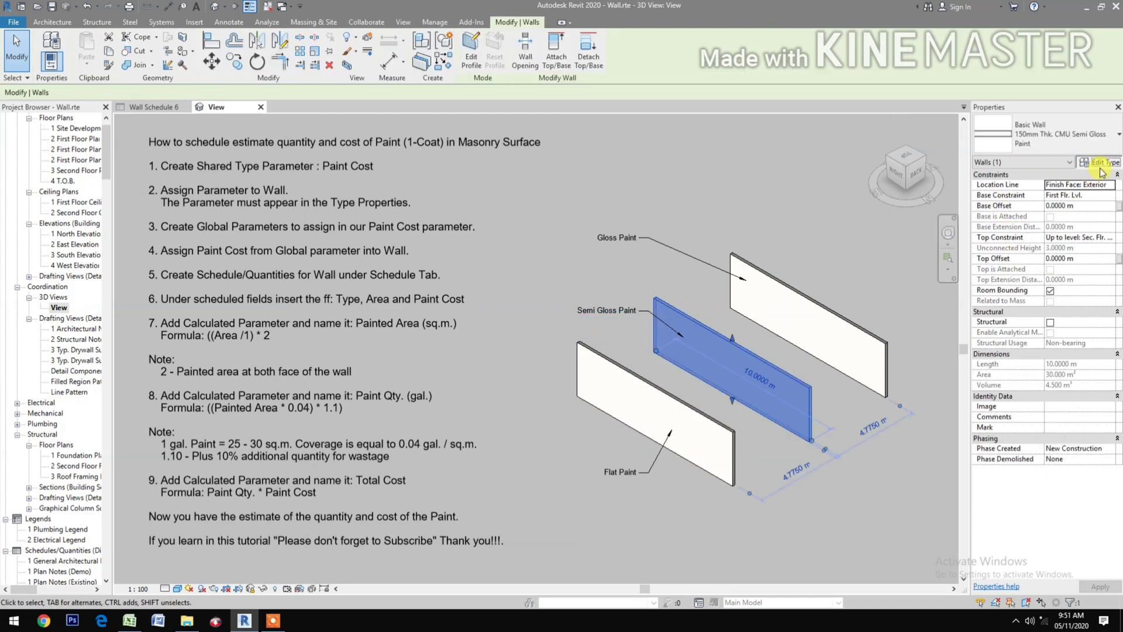
pyautogui.scroll(-1, 608, 333)
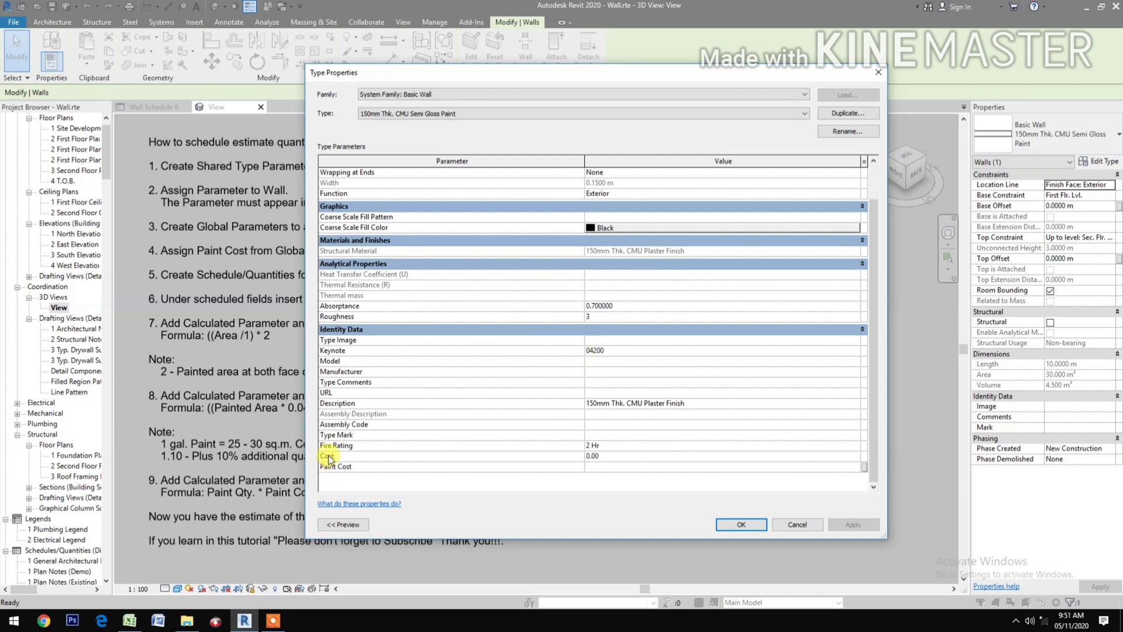
pyautogui.click(864, 466)
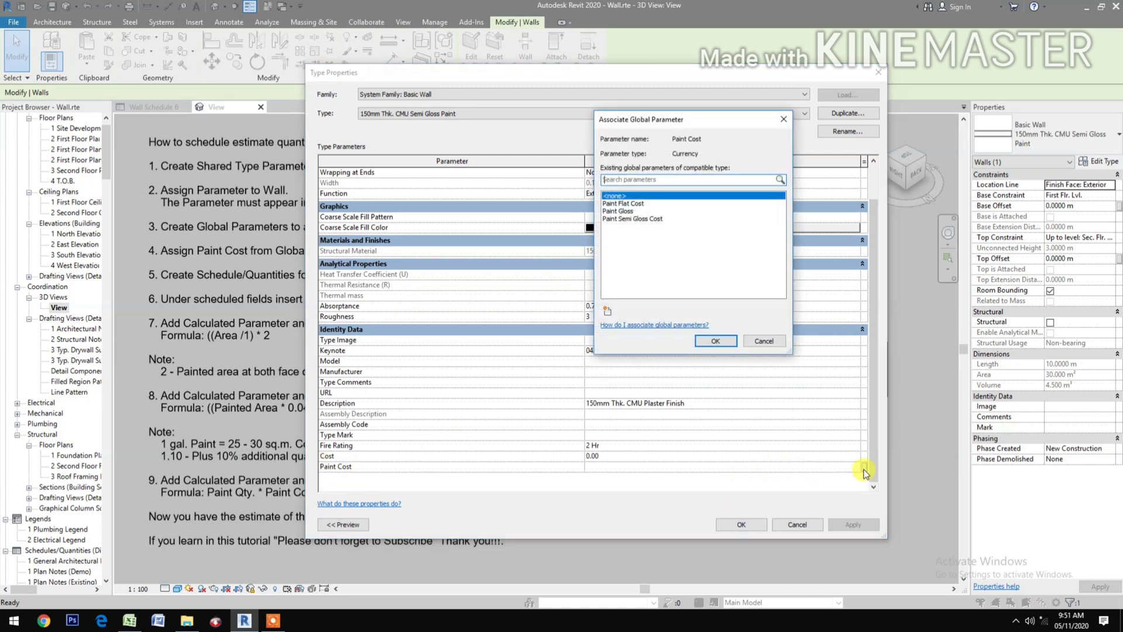
pyautogui.click(615, 220)
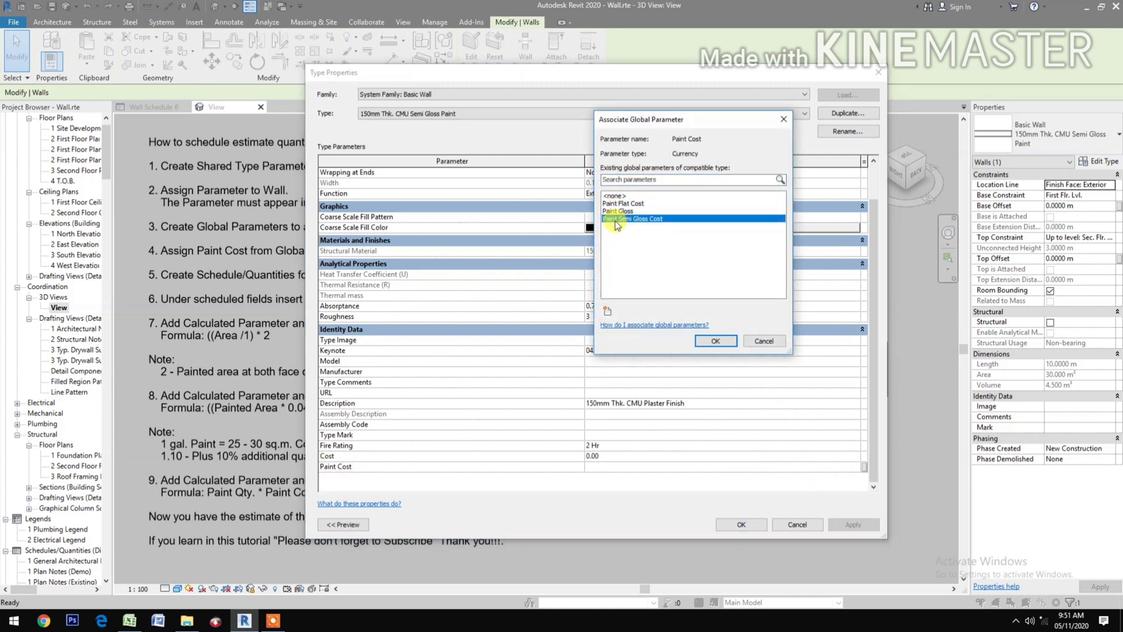
pyautogui.click(701, 340)
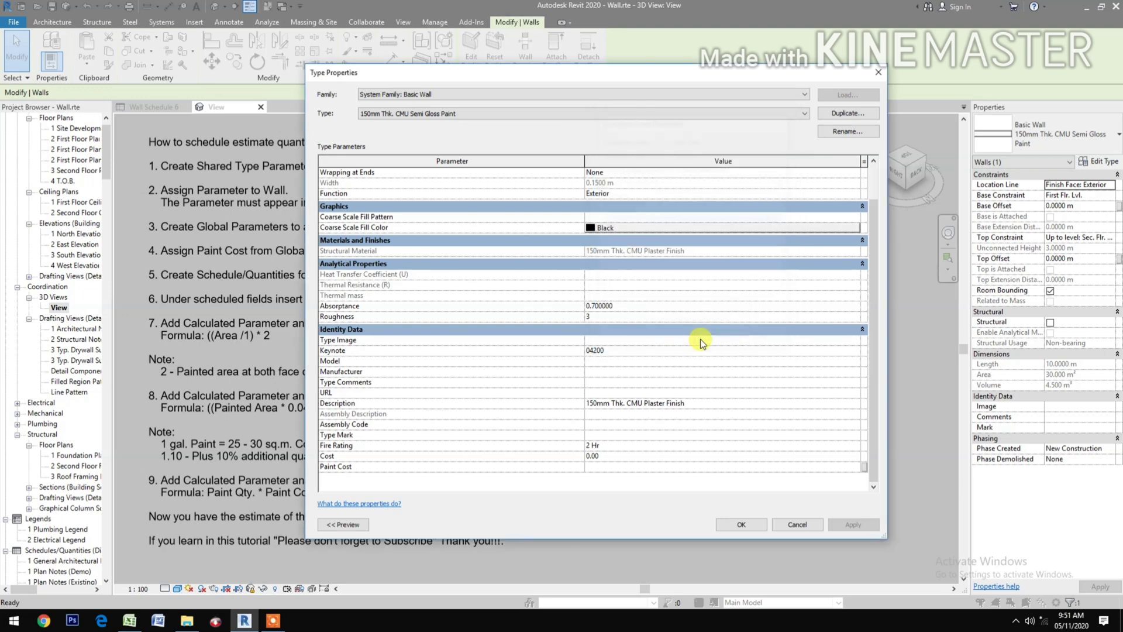
pyautogui.click(739, 524)
# Associate the Gloss Paint wall type's Paint Cost with the global Paint Gloss cost (650.00).
pyautogui.click(733, 497)
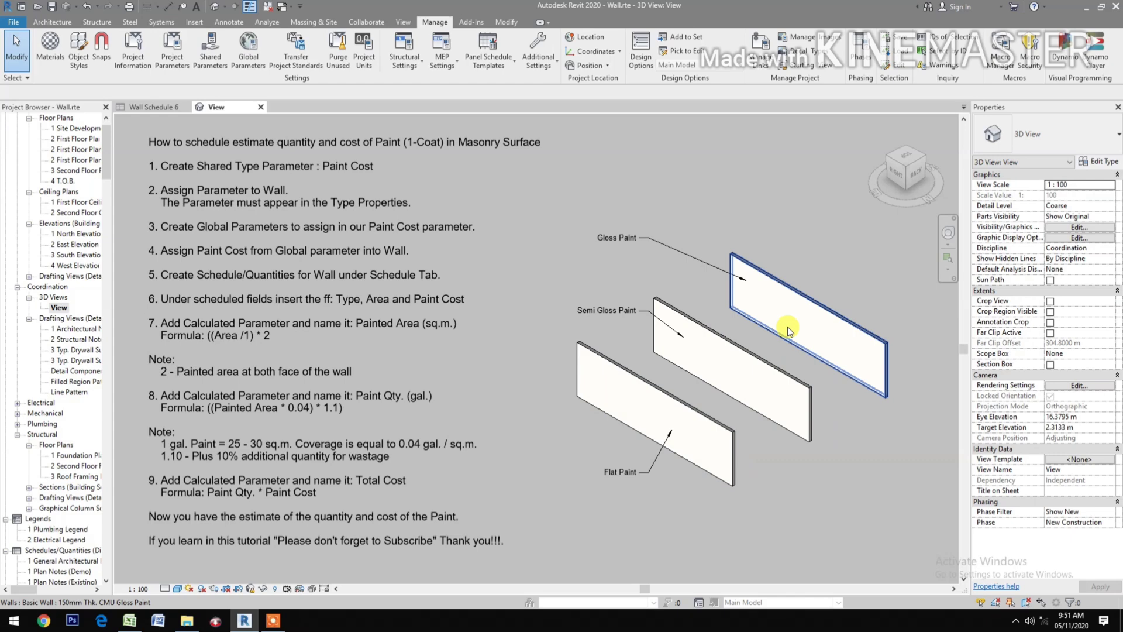
pyautogui.click(744, 298)
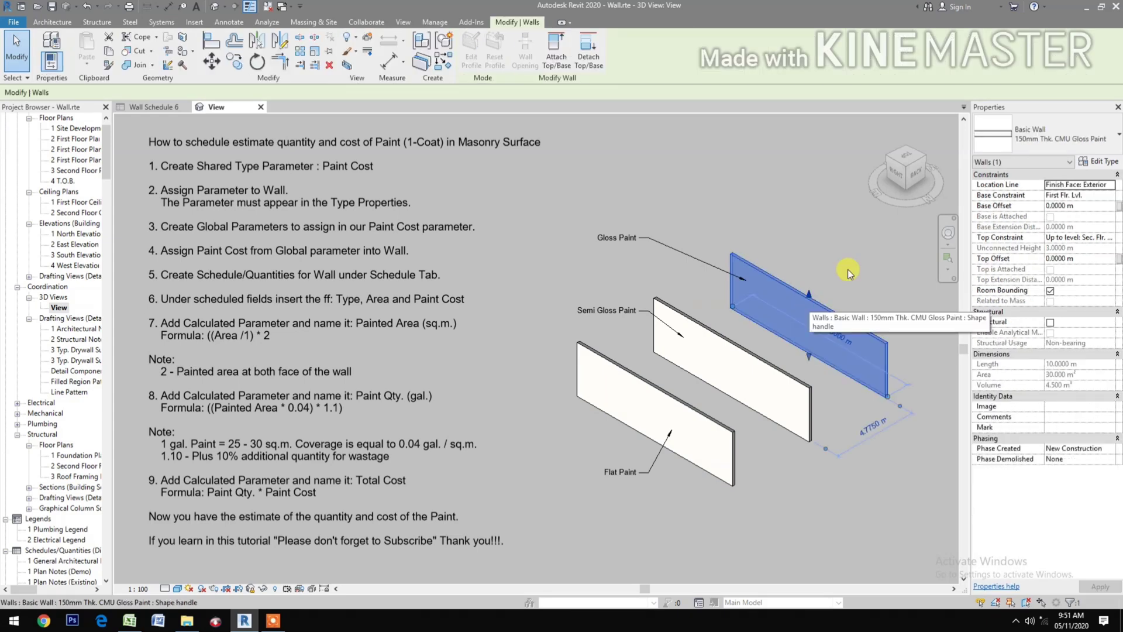
pyautogui.click(1098, 167)
pyautogui.scroll(-3, 606, 431)
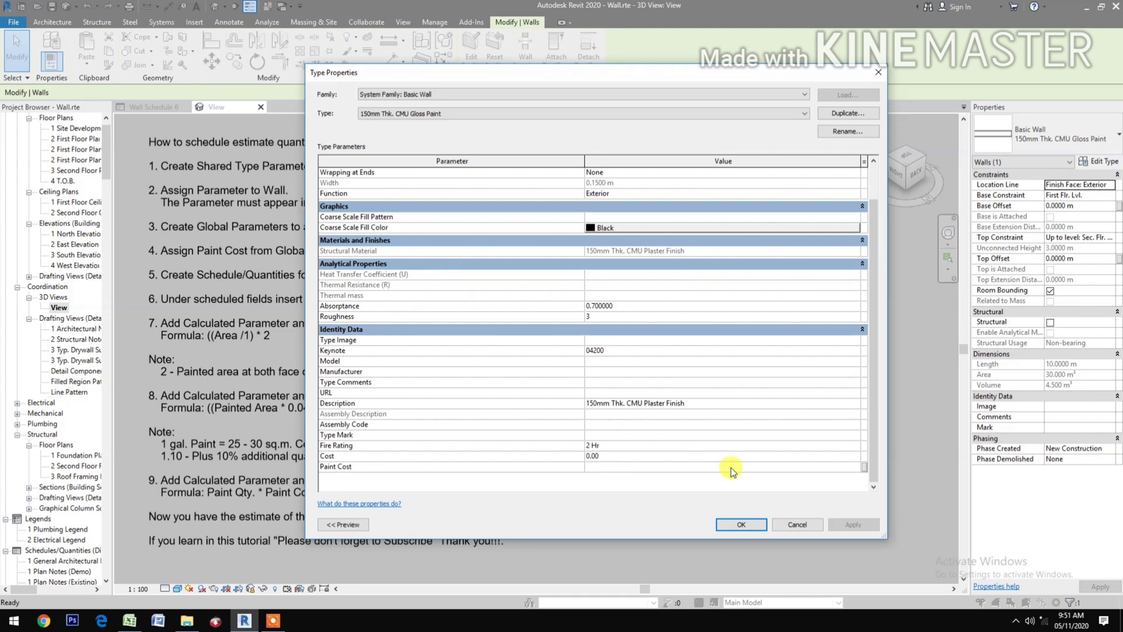
pyautogui.click(865, 467)
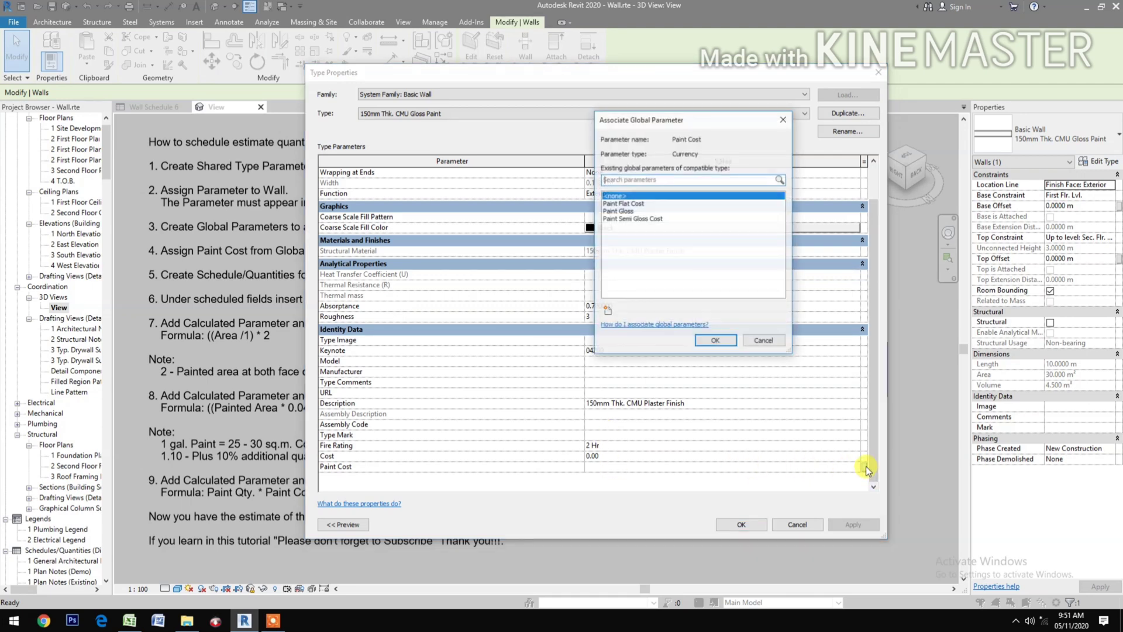
pyautogui.click(623, 218)
pyautogui.click(622, 212)
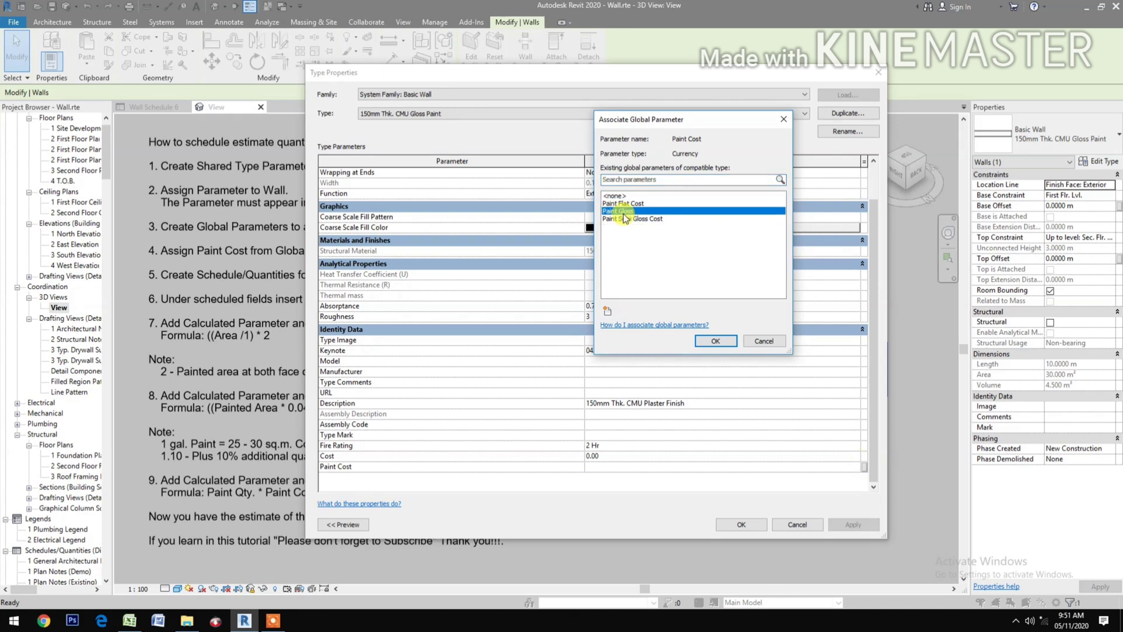
pyautogui.click(703, 343)
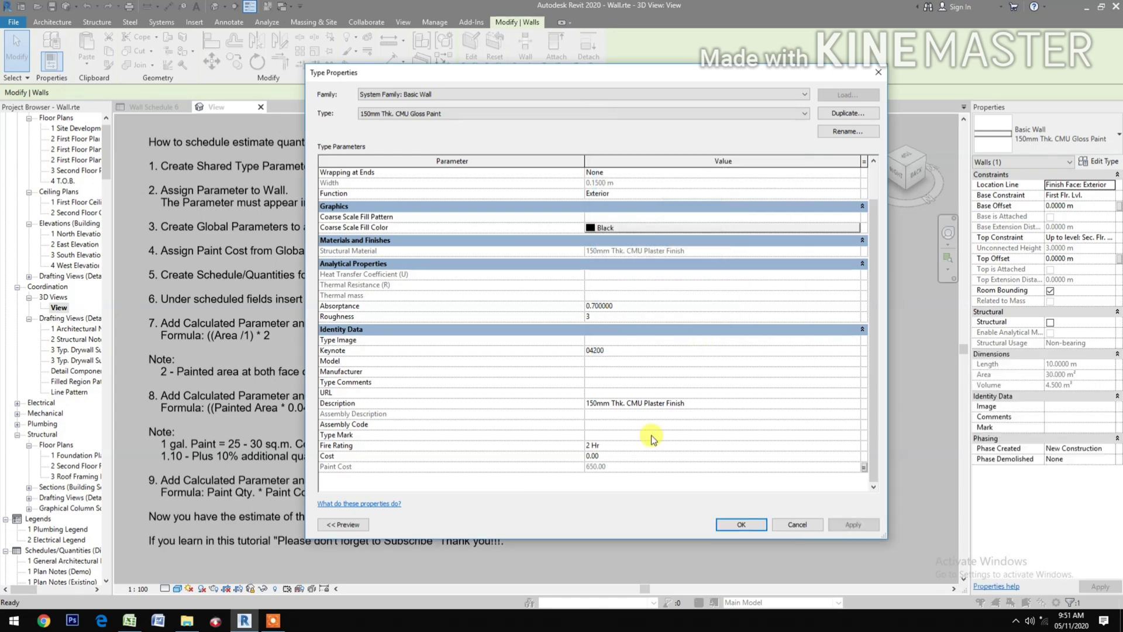
pyautogui.click(860, 528)
pyautogui.click(725, 524)
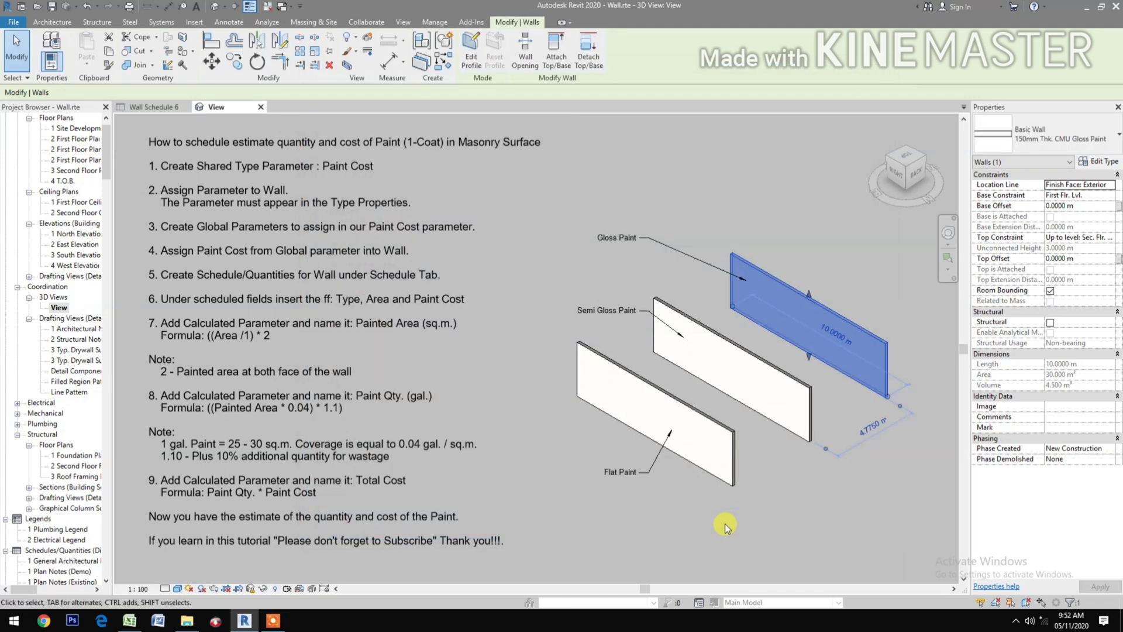
pyautogui.click(724, 524)
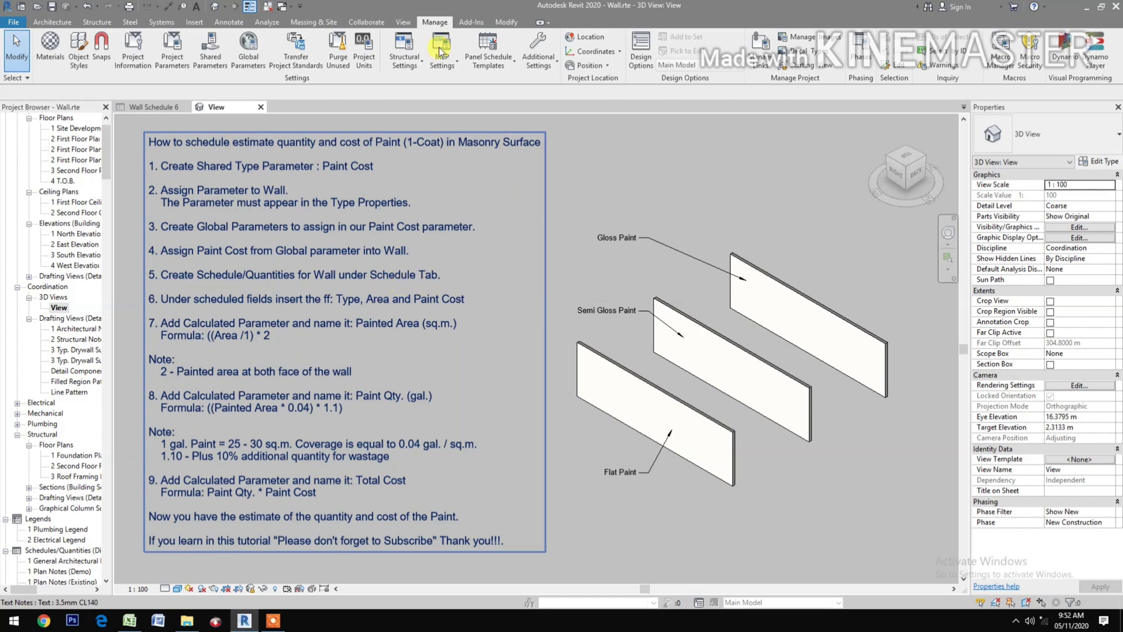
# Create a Walls category quantity schedule in the New Construction phase, named Wall Schedule 7.
pyautogui.click(406, 23)
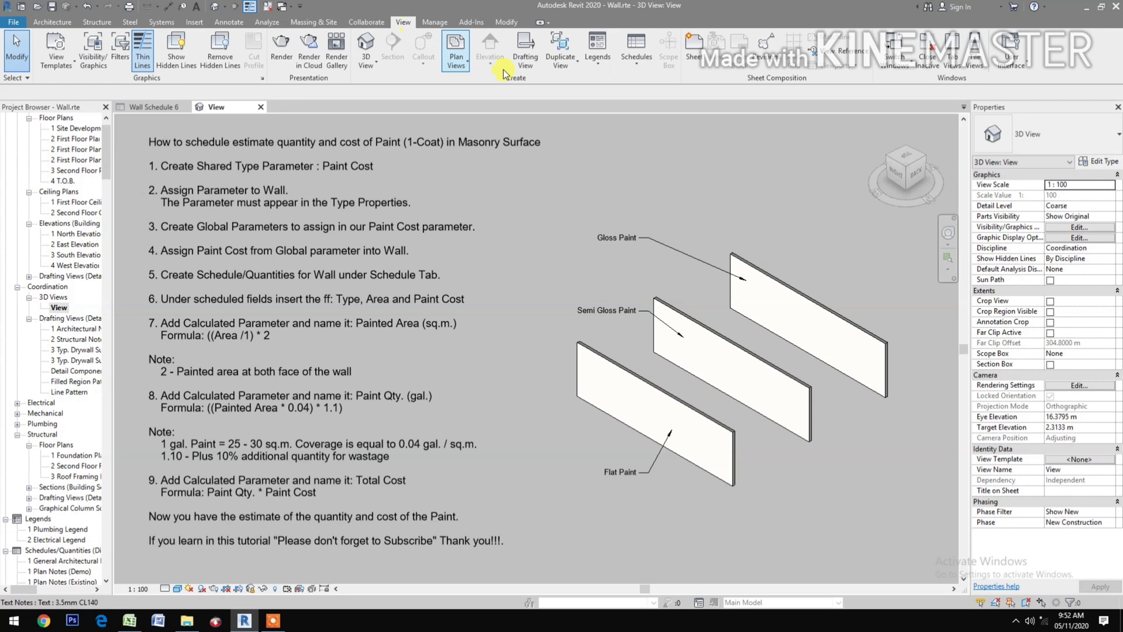
pyautogui.click(641, 70)
pyautogui.click(658, 84)
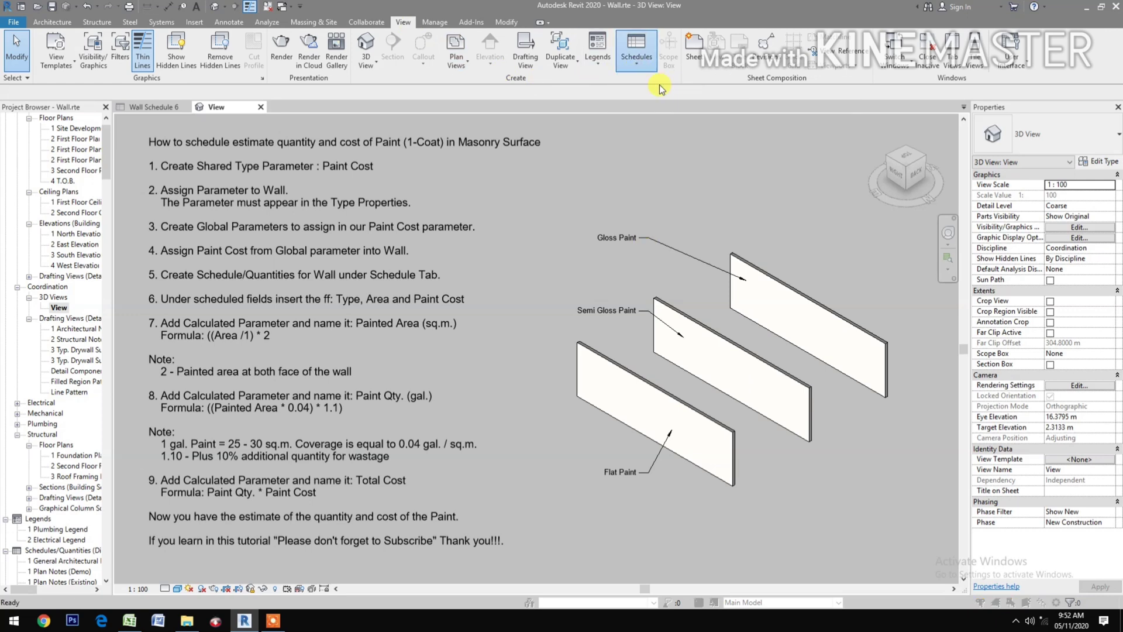
pyautogui.click(602, 323)
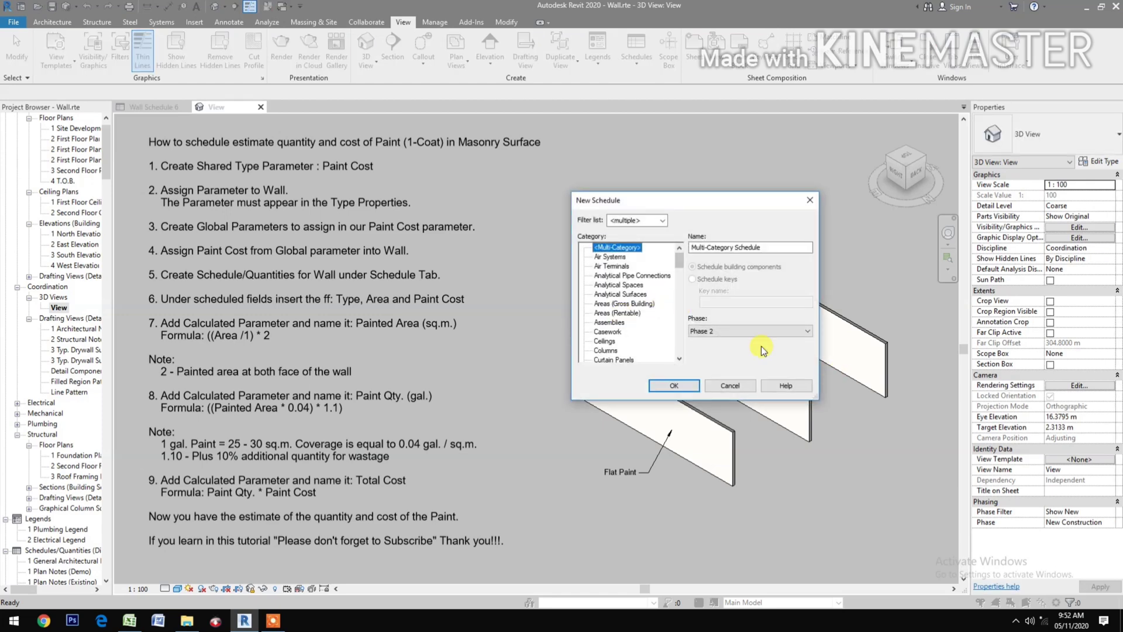
pyautogui.click(744, 330)
pyautogui.click(717, 366)
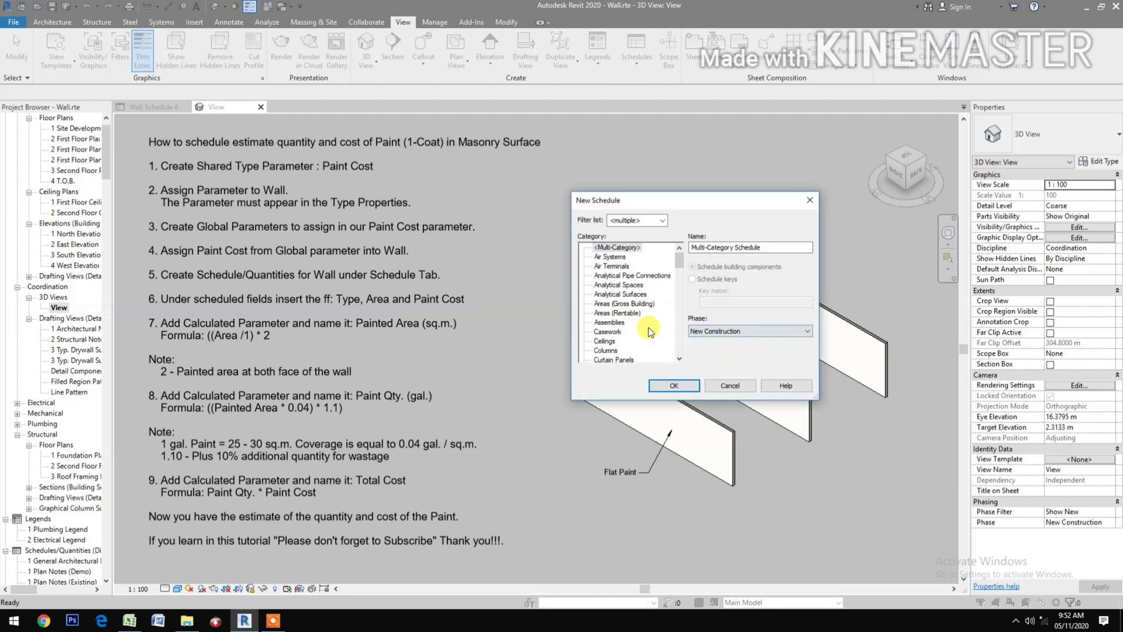
pyautogui.scroll(-12, 644, 327)
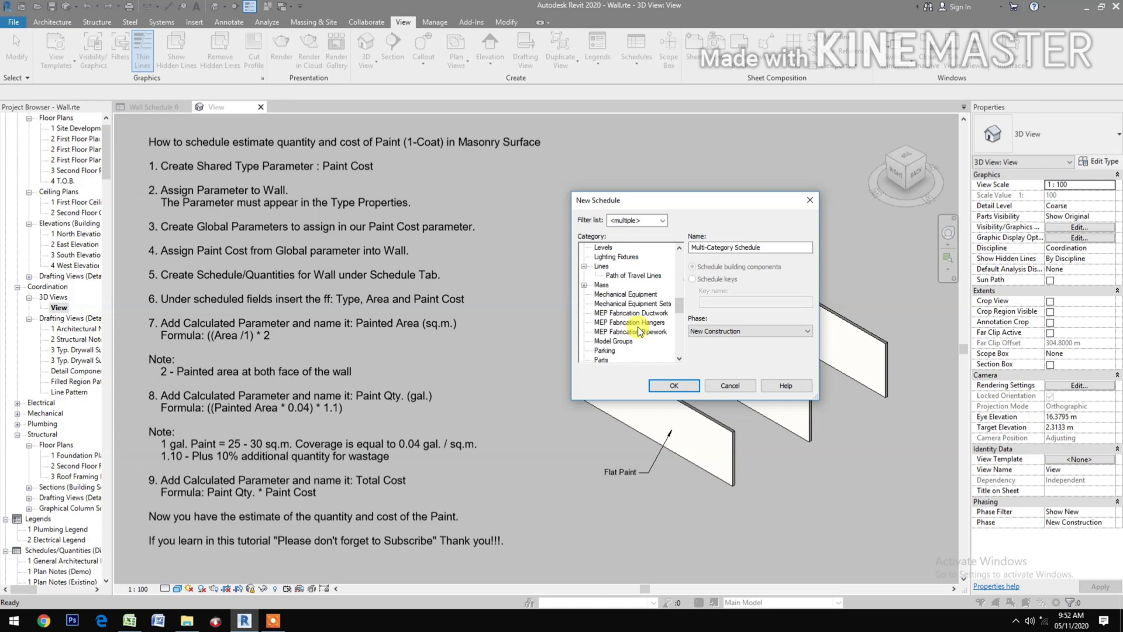
pyautogui.scroll(-12, 638, 328)
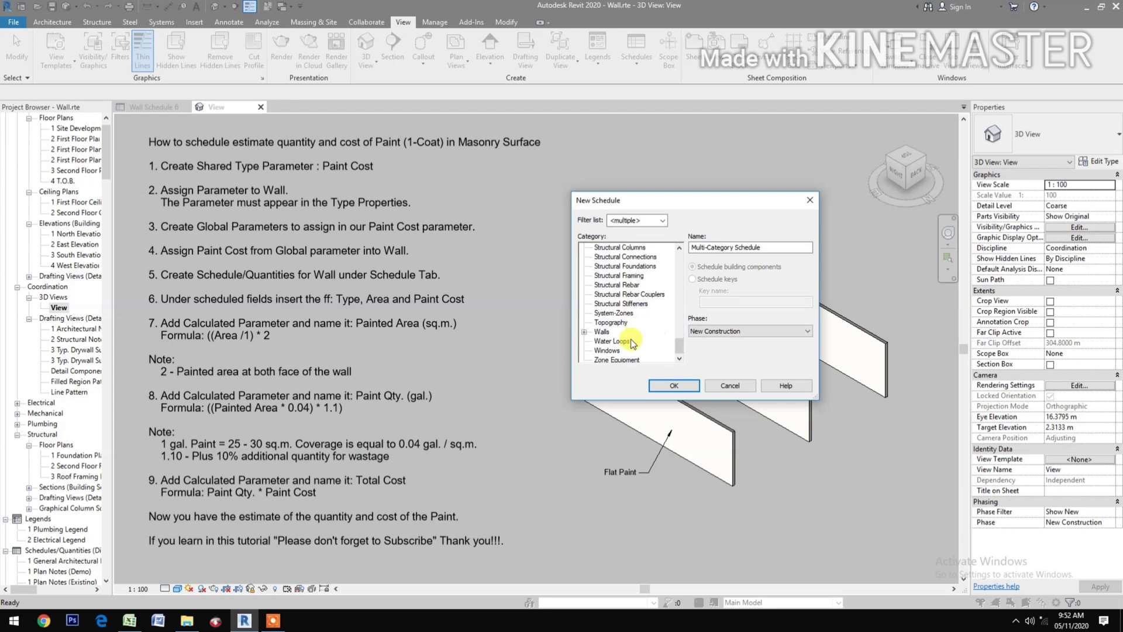
pyautogui.click(608, 323)
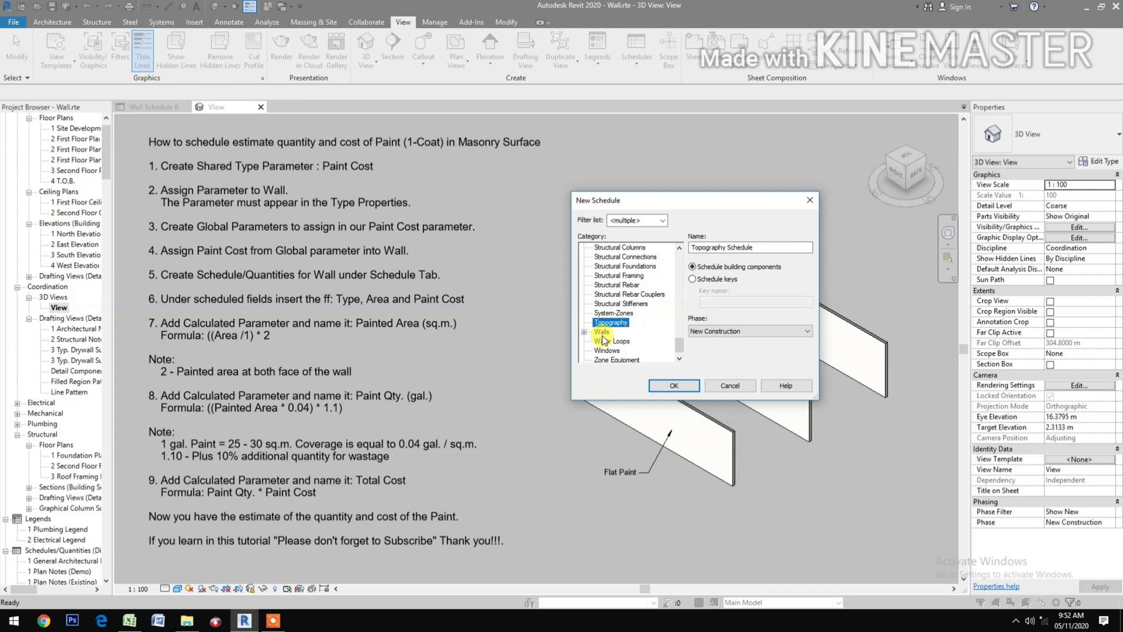
pyautogui.click(602, 332)
pyautogui.click(673, 386)
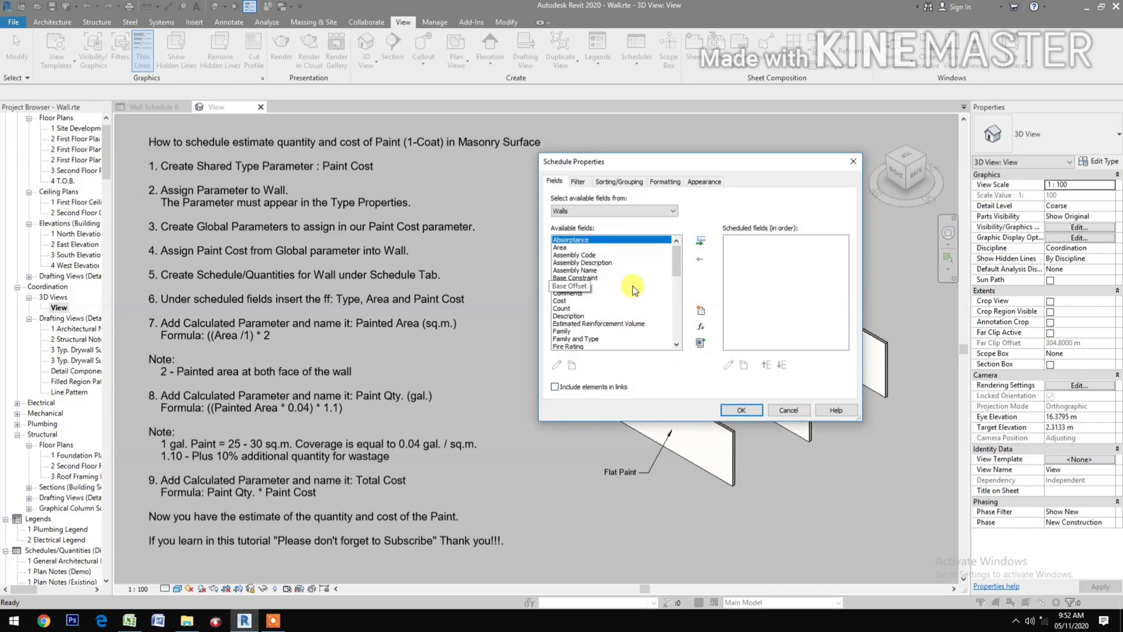
# Add the Type, Area and Paint Cost fields to the wall schedule's scheduled fields list.
pyautogui.scroll(-15, 634, 291)
pyautogui.click(559, 278)
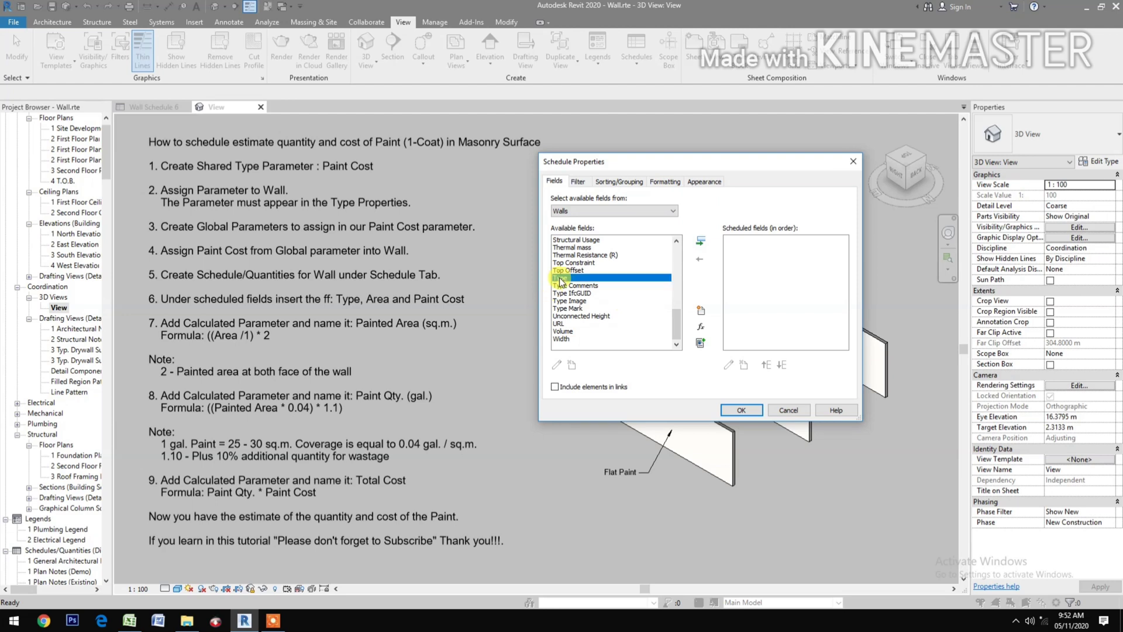
pyautogui.click(700, 240)
pyautogui.scroll(2, 596, 310)
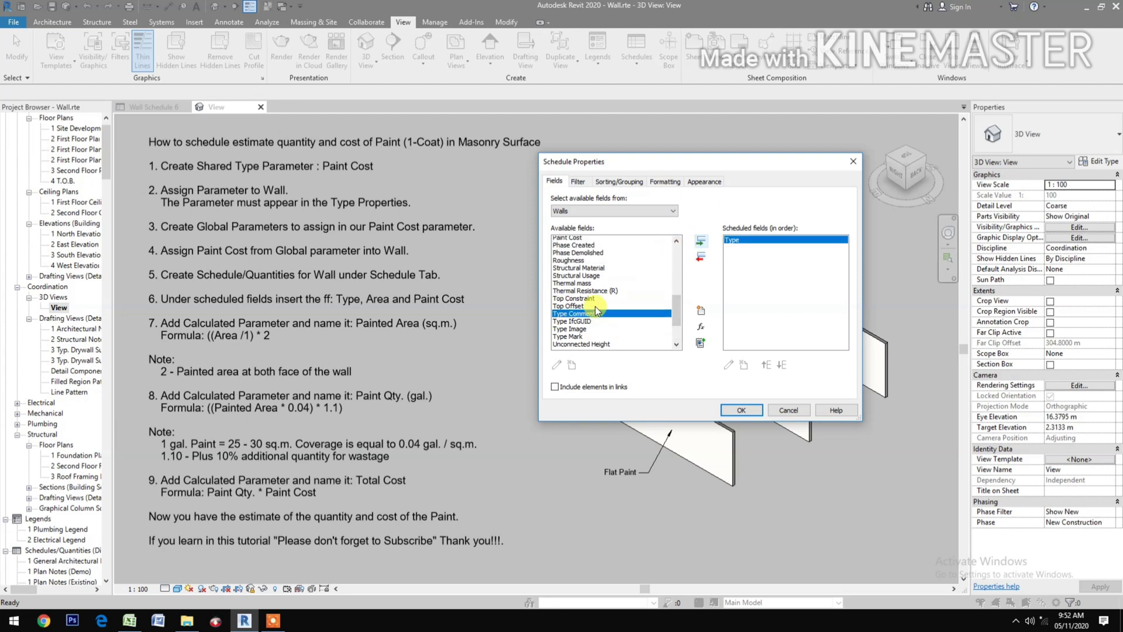
pyautogui.scroll(10, 597, 310)
pyautogui.click(563, 240)
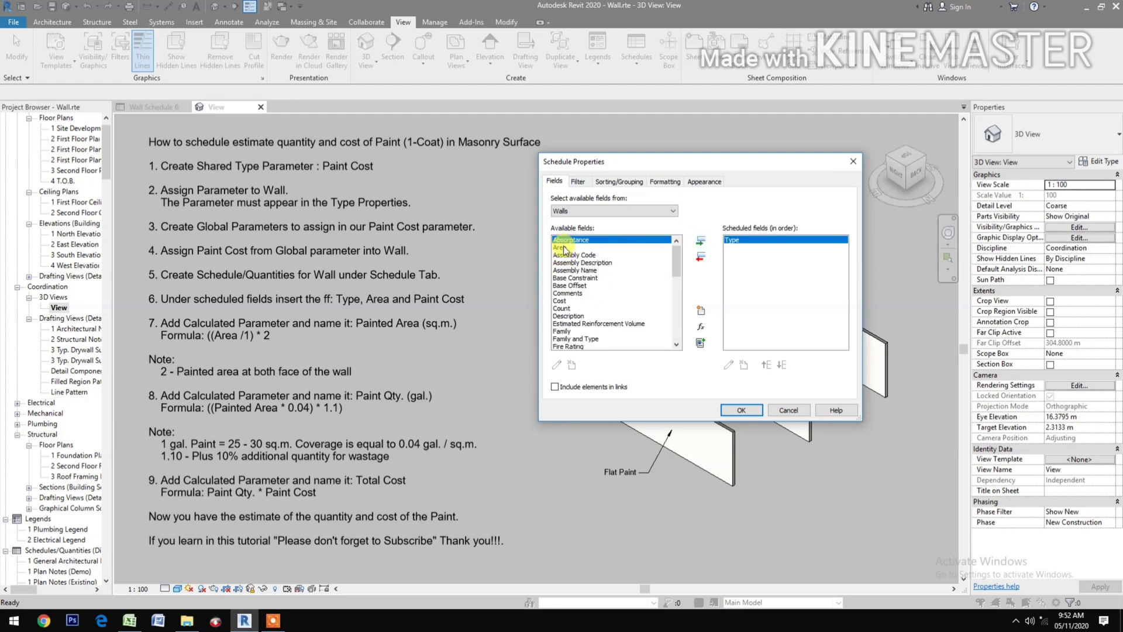
pyautogui.click(563, 248)
pyautogui.click(700, 240)
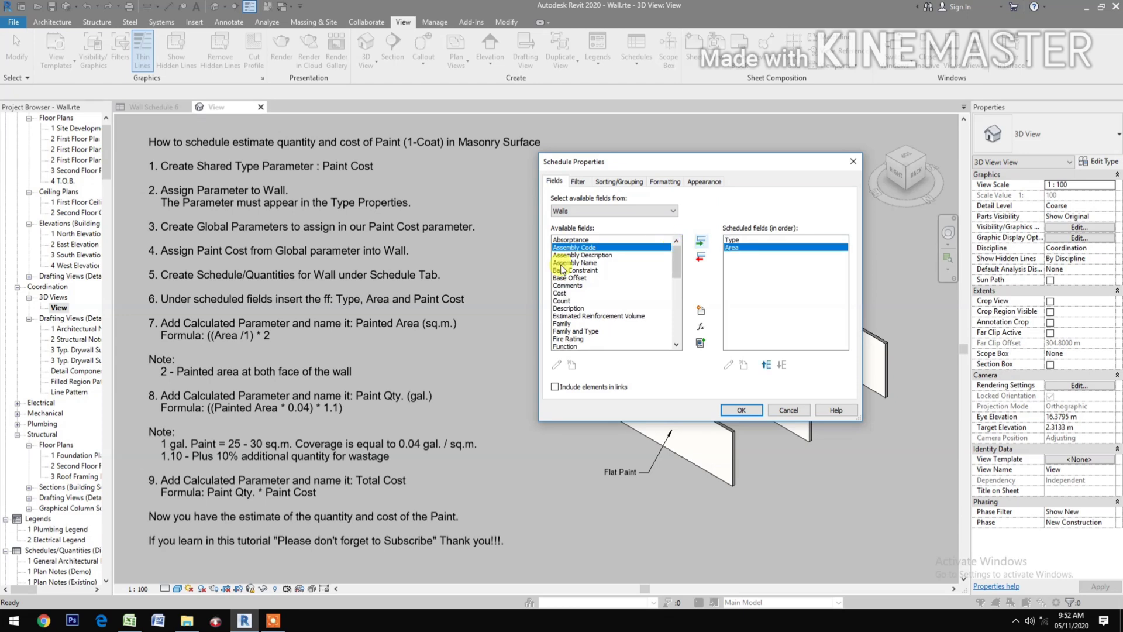
pyautogui.scroll(-4, 605, 301)
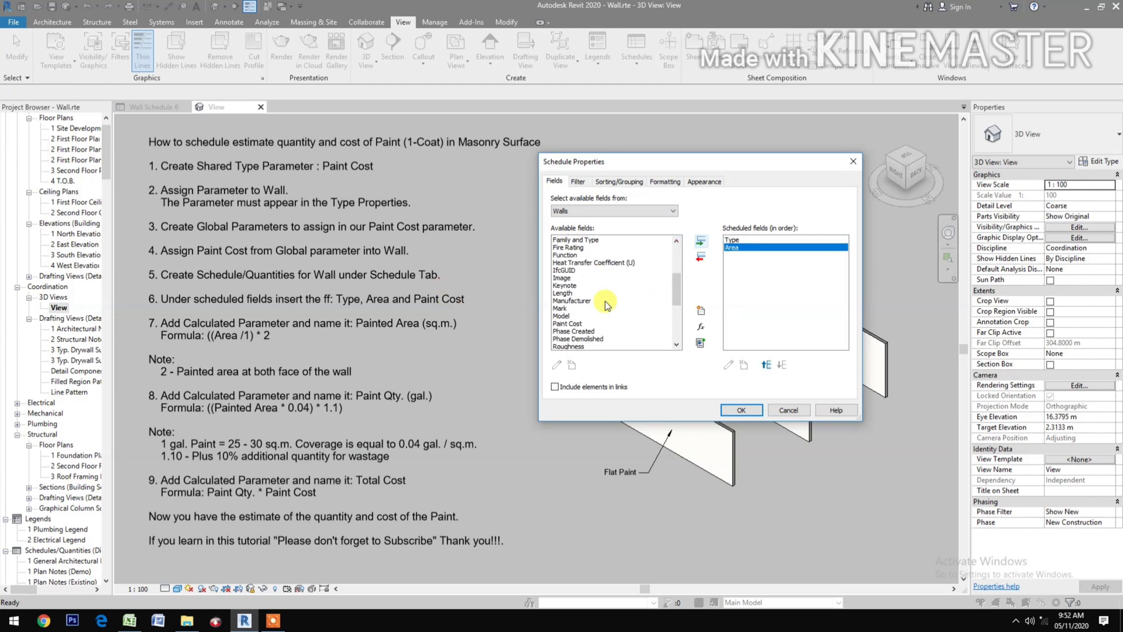
pyautogui.scroll(-3, 604, 300)
pyautogui.click(567, 255)
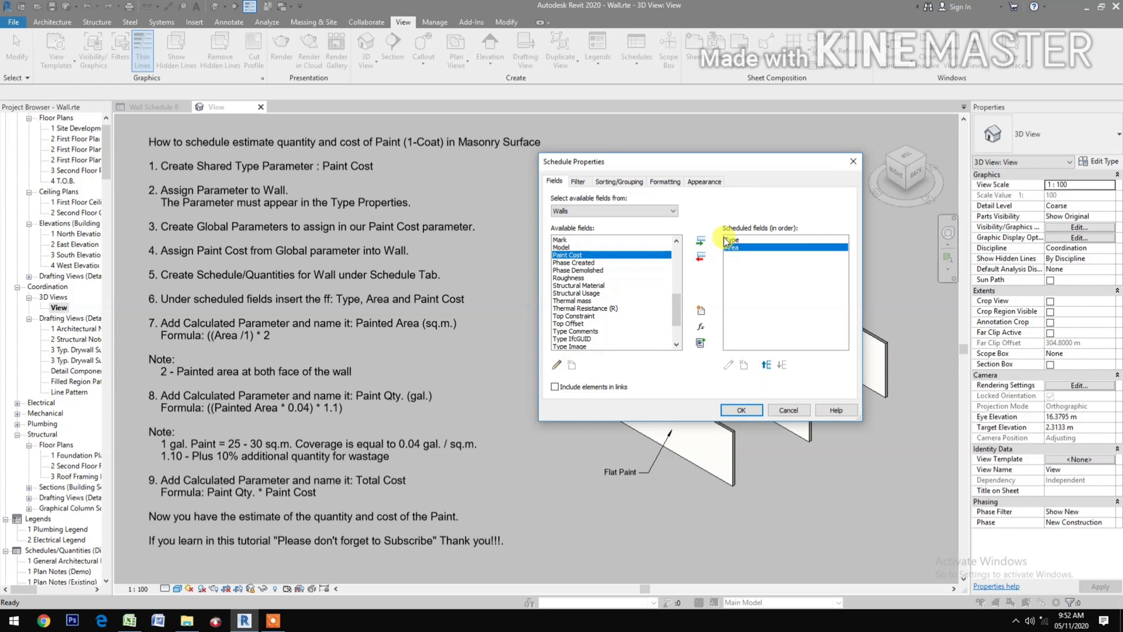
pyautogui.click(700, 241)
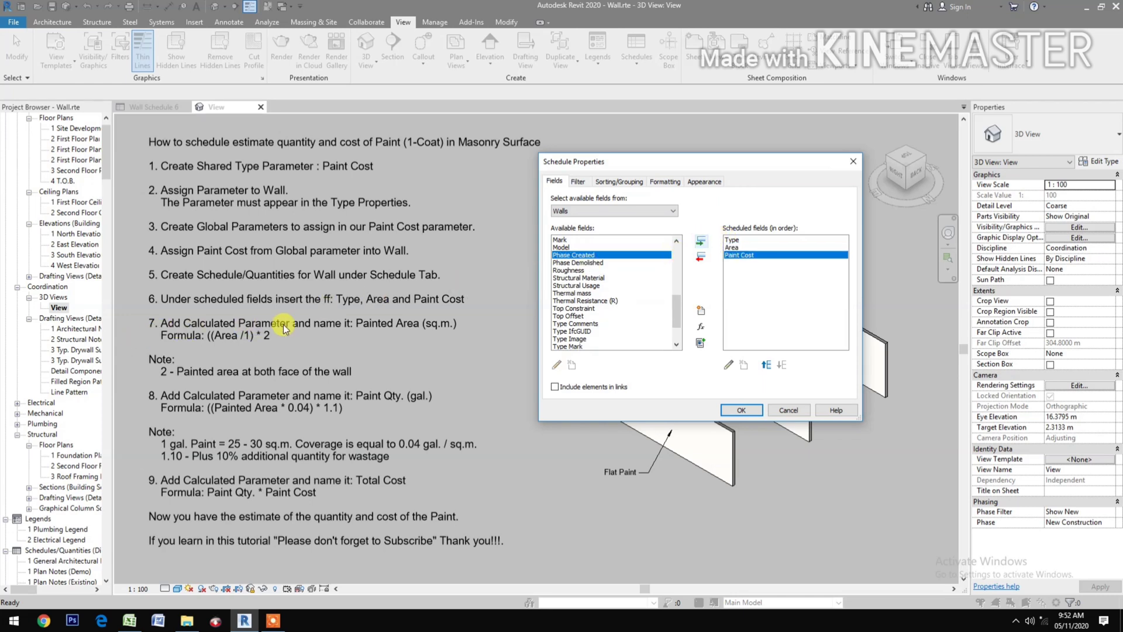
# Create calculated field 'Painted Area (sq.m.)' with formula (Area/1)*2 and place it above Paint Cost.
pyautogui.click(701, 328)
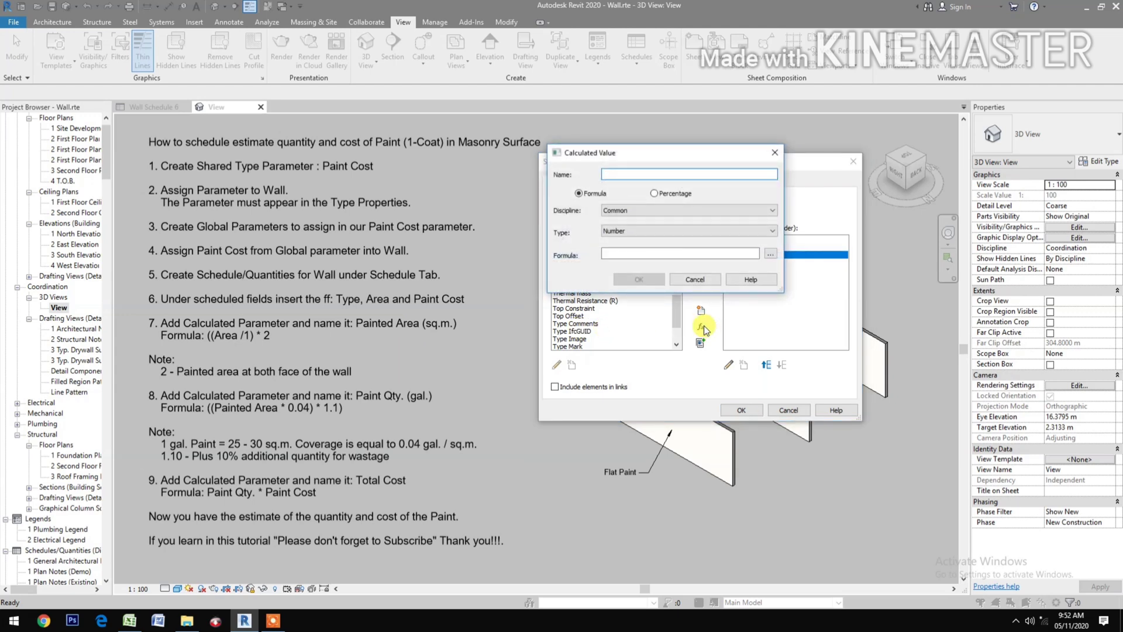
pyautogui.write('Paint')
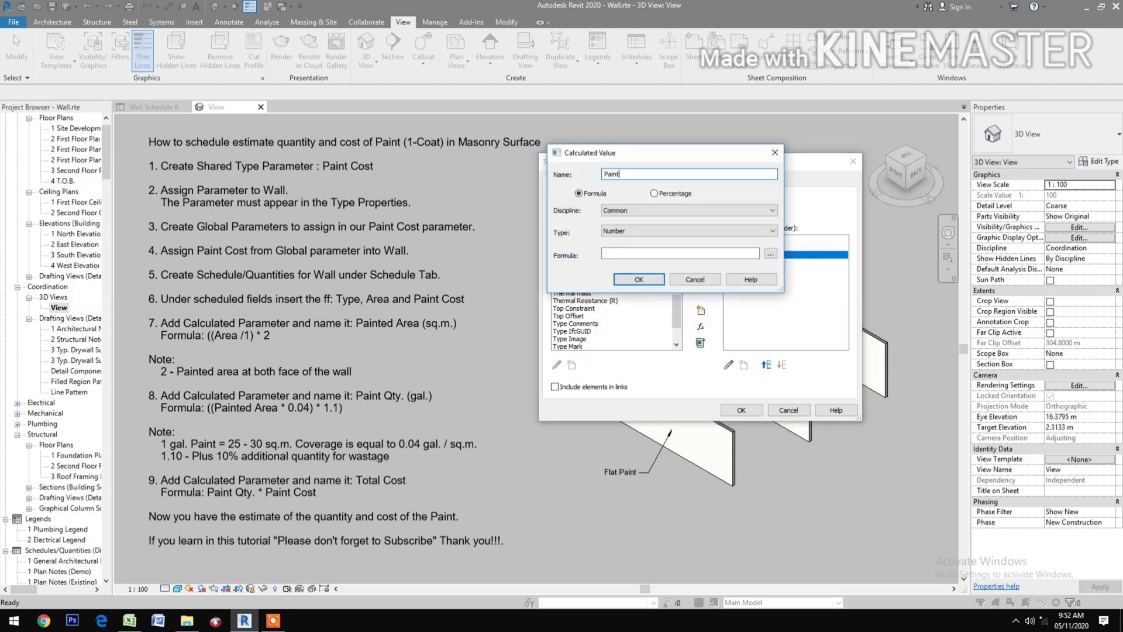
pyautogui.write('ed Area (sq.m.)')
pyautogui.click(772, 255)
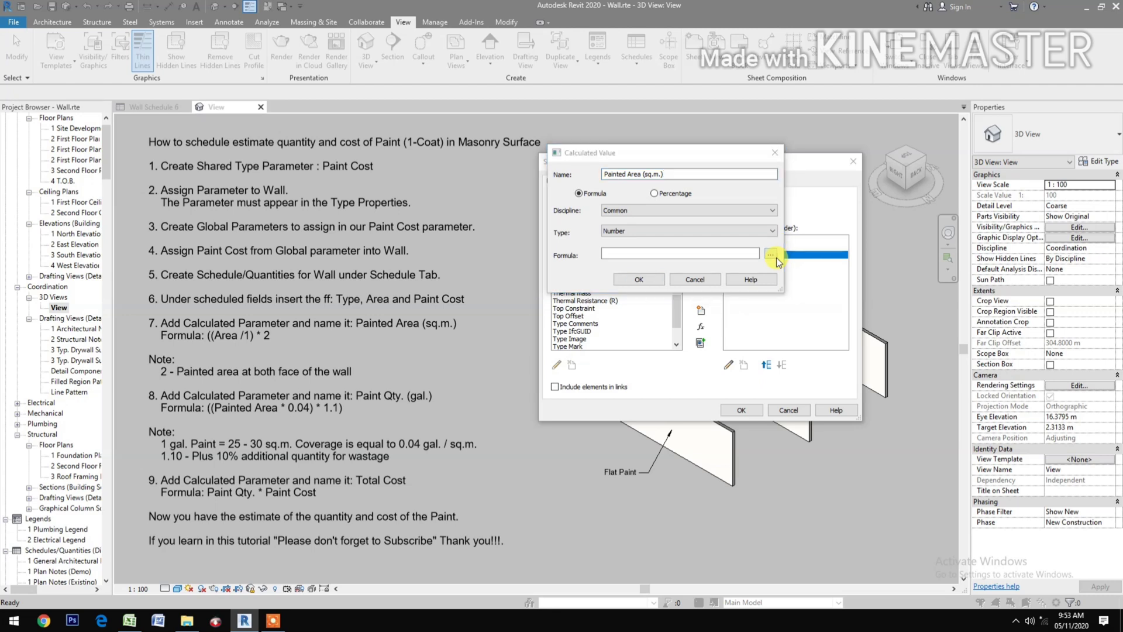
pyautogui.click(623, 172)
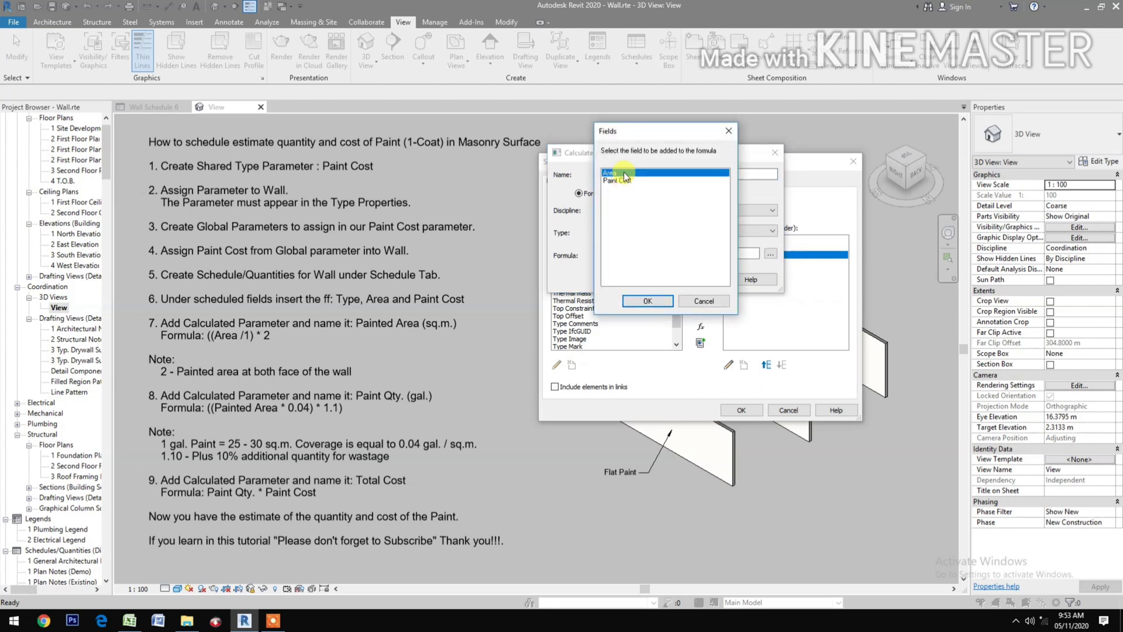
pyautogui.click(653, 303)
pyautogui.write('/1')
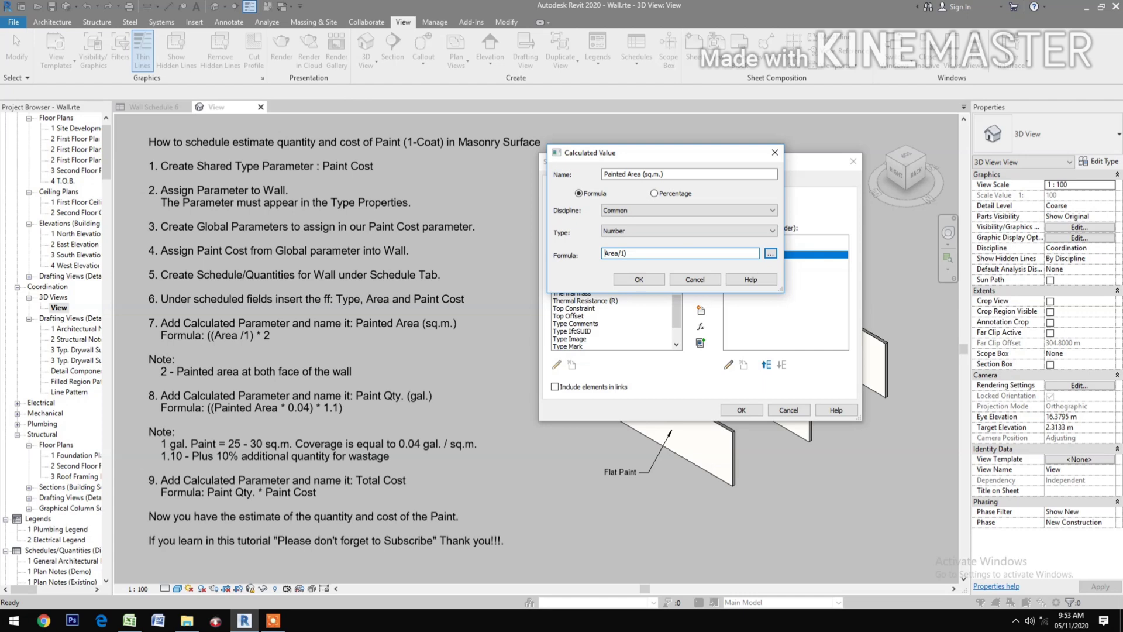
pyautogui.write('(')
pyautogui.click(643, 256)
pyautogui.write('*2')
pyautogui.click(639, 279)
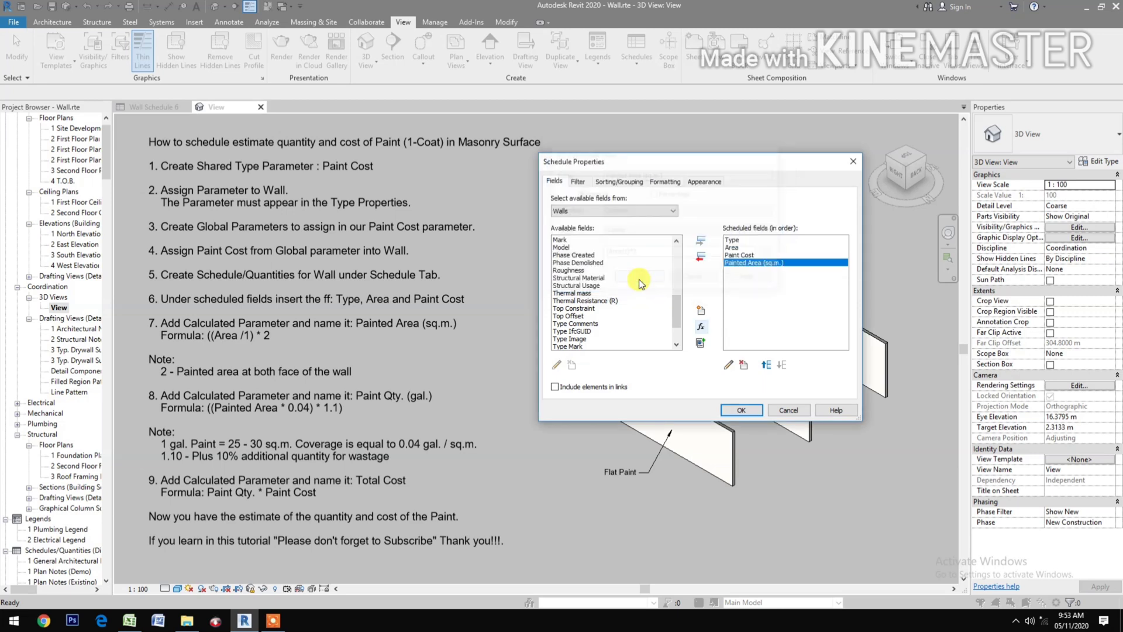
pyautogui.click(770, 364)
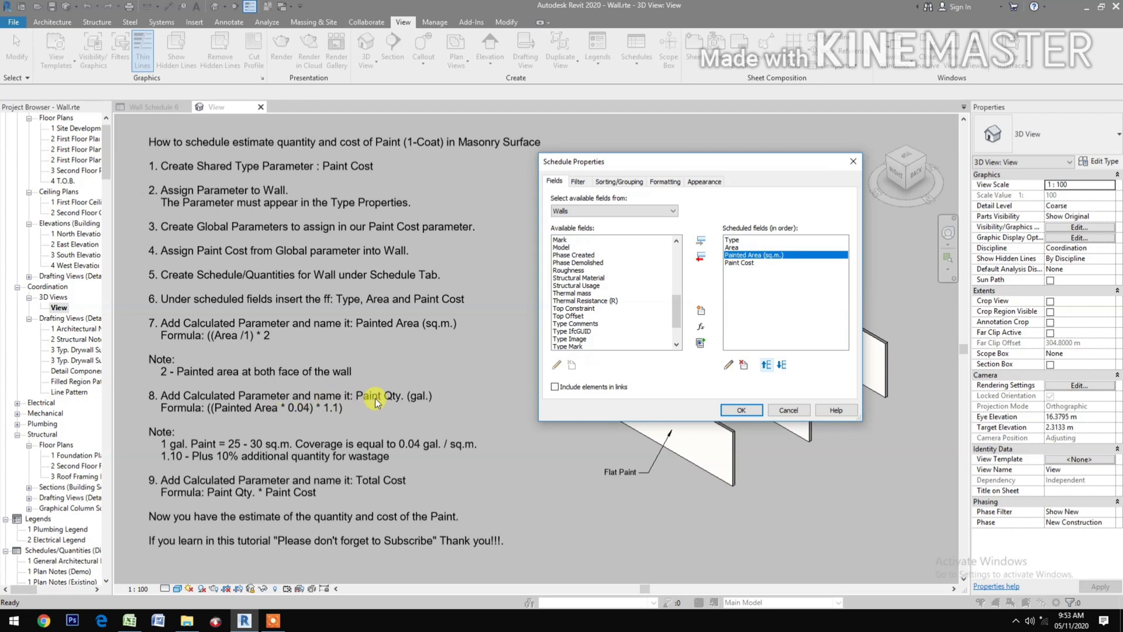
# Start calculated field 'Paint Qty. (gal.)' with Painted Area (sq.m.) * .04 in its formula.
pyautogui.click(701, 327)
pyautogui.write('P')
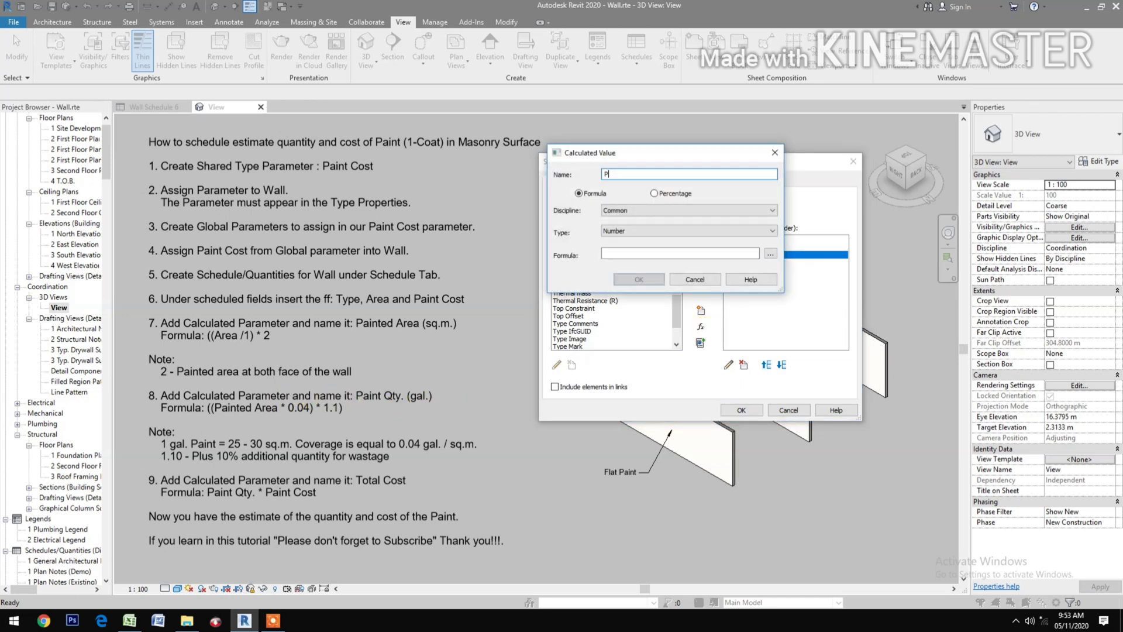
pyautogui.write('aint')
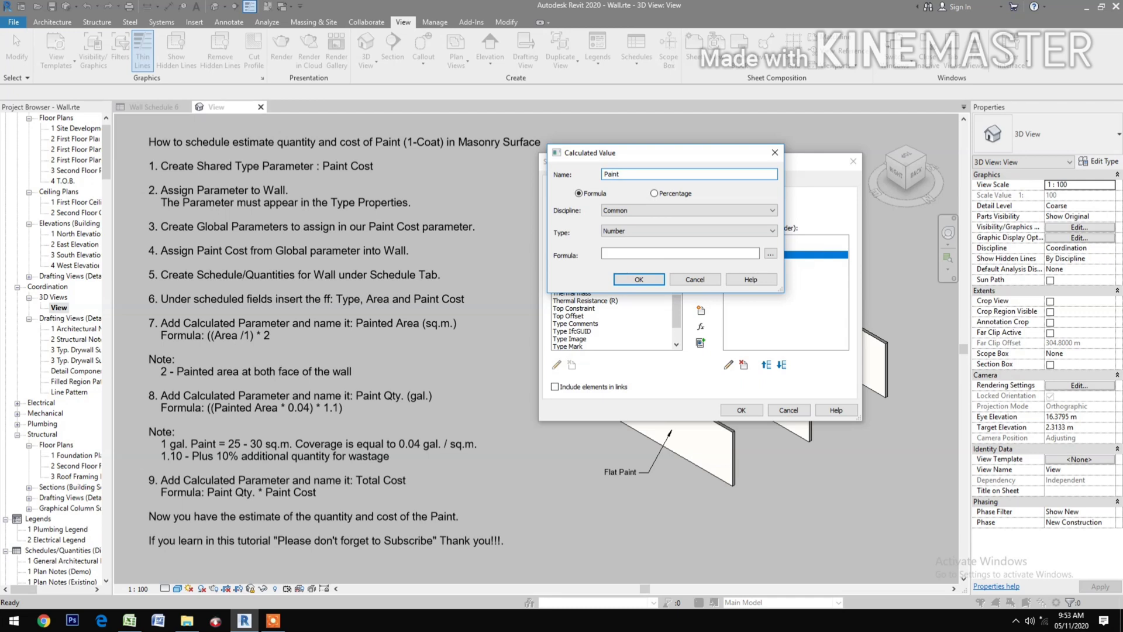
pyautogui.write(' Qty. (gal.)')
pyautogui.click(776, 255)
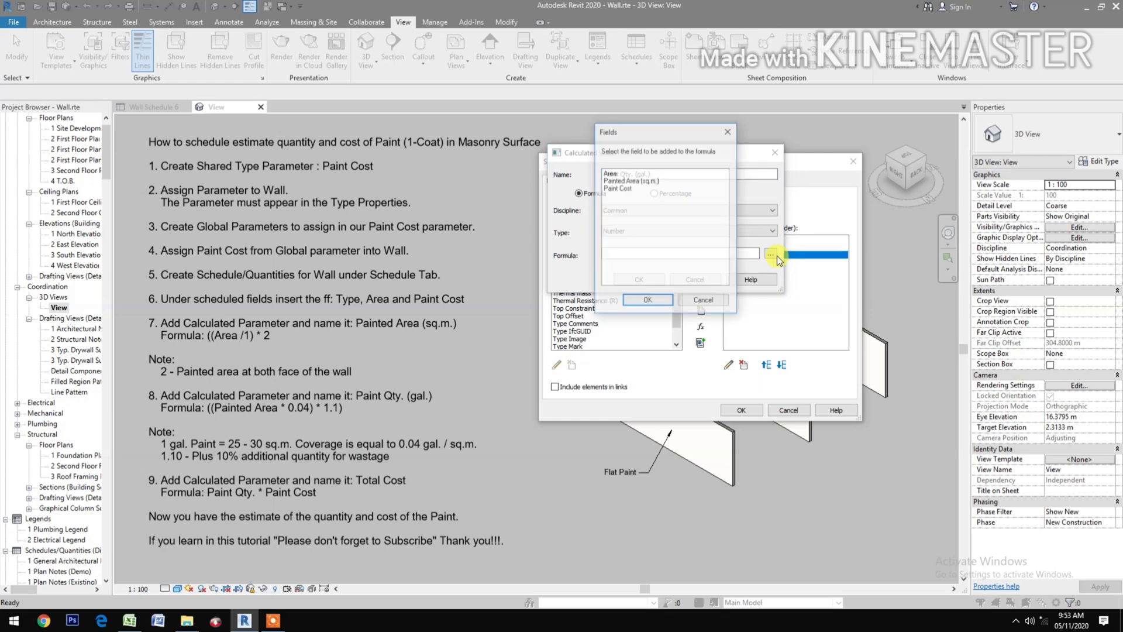
pyautogui.click(649, 181)
pyautogui.click(655, 300)
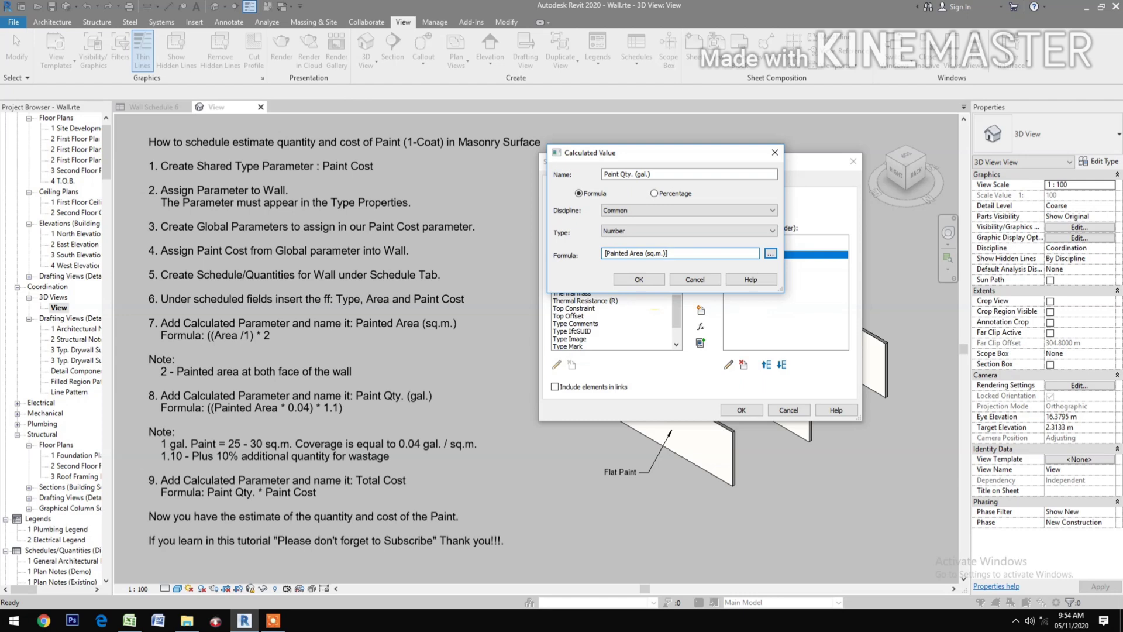
pyautogui.write('* .04)')
# Complete the formula as ((Painted Area (sq.m.))*.04)*1.1, correct the 'Constant not expected' error, and accept it.
pyautogui.press('Home')
pyautogui.write('(')
pyautogui.press('End')
pyautogui.write('1.1')
pyautogui.click(651, 283)
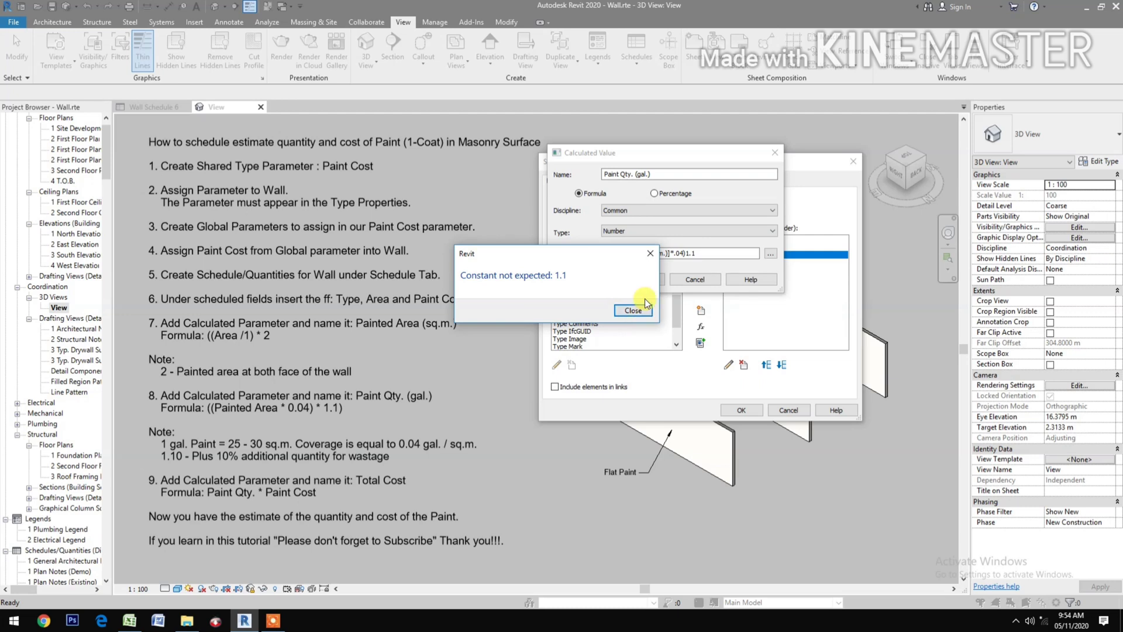
pyautogui.click(636, 310)
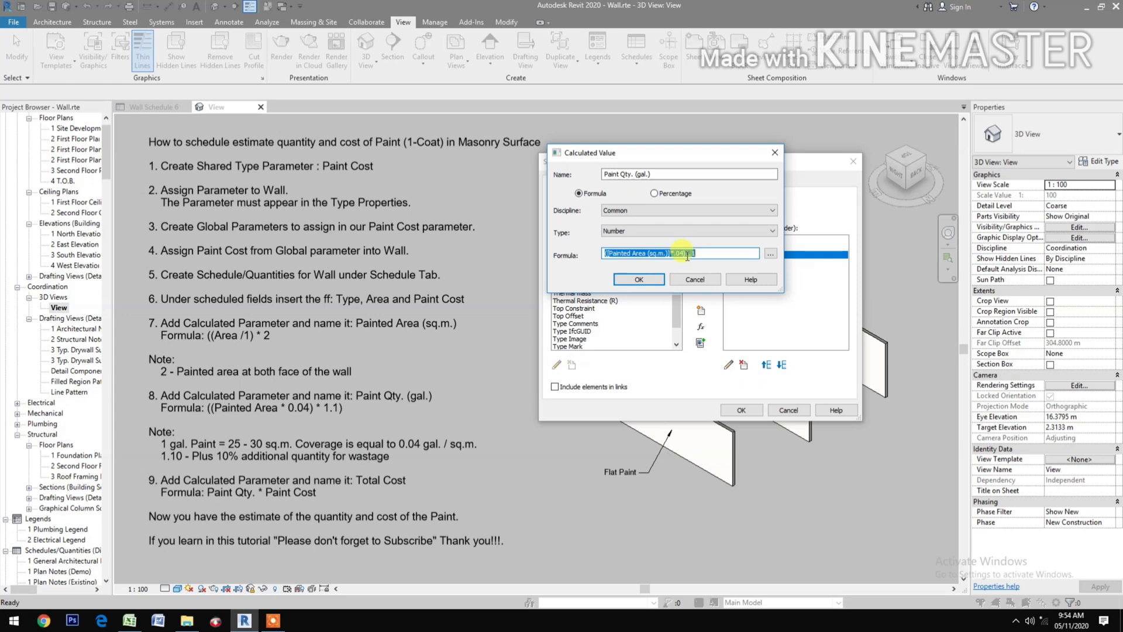
pyautogui.click(686, 256)
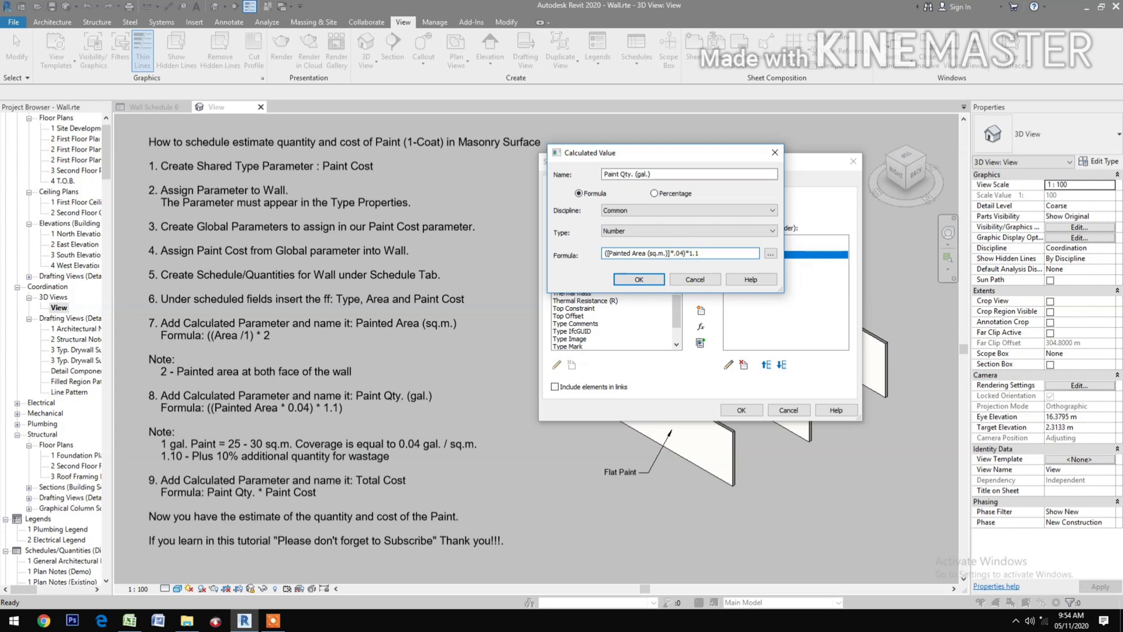
pyautogui.click(639, 281)
# Move Paint Qty. (gal.) above Paint Cost and create a Currency calculated field named Total Cost.
pyautogui.click(765, 364)
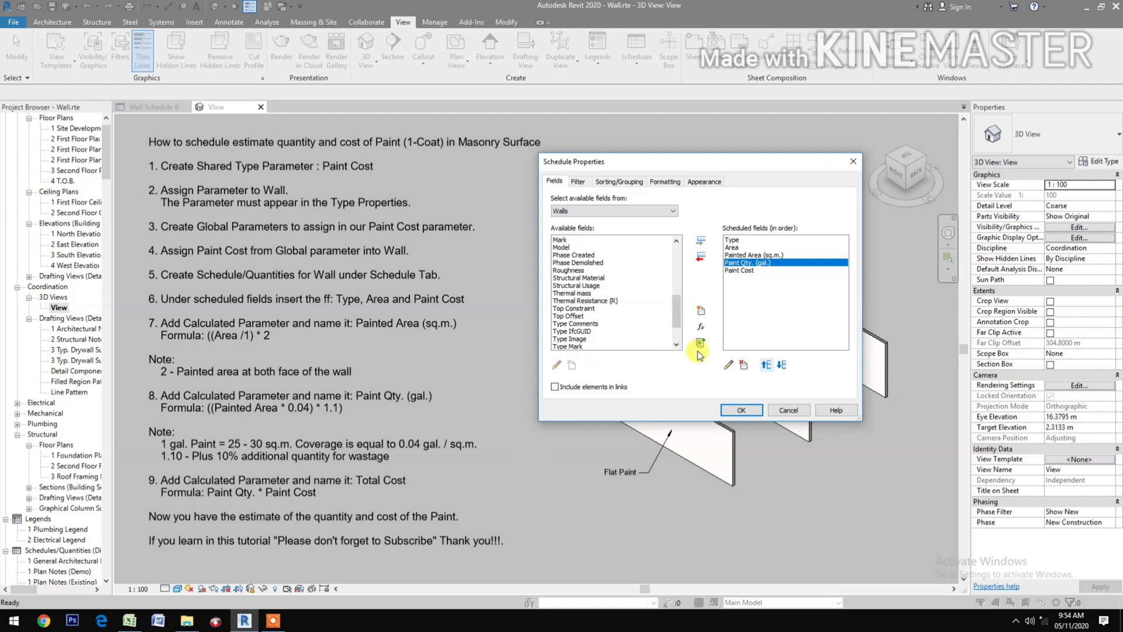
pyautogui.click(700, 326)
pyautogui.write('T')
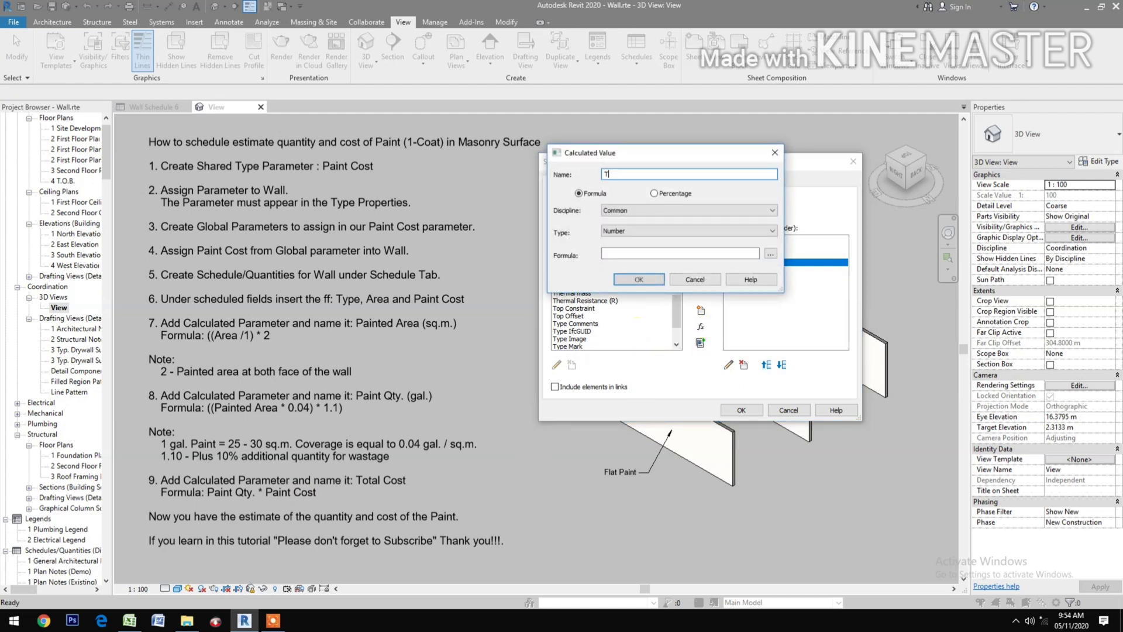
pyautogui.write('otal Cost')
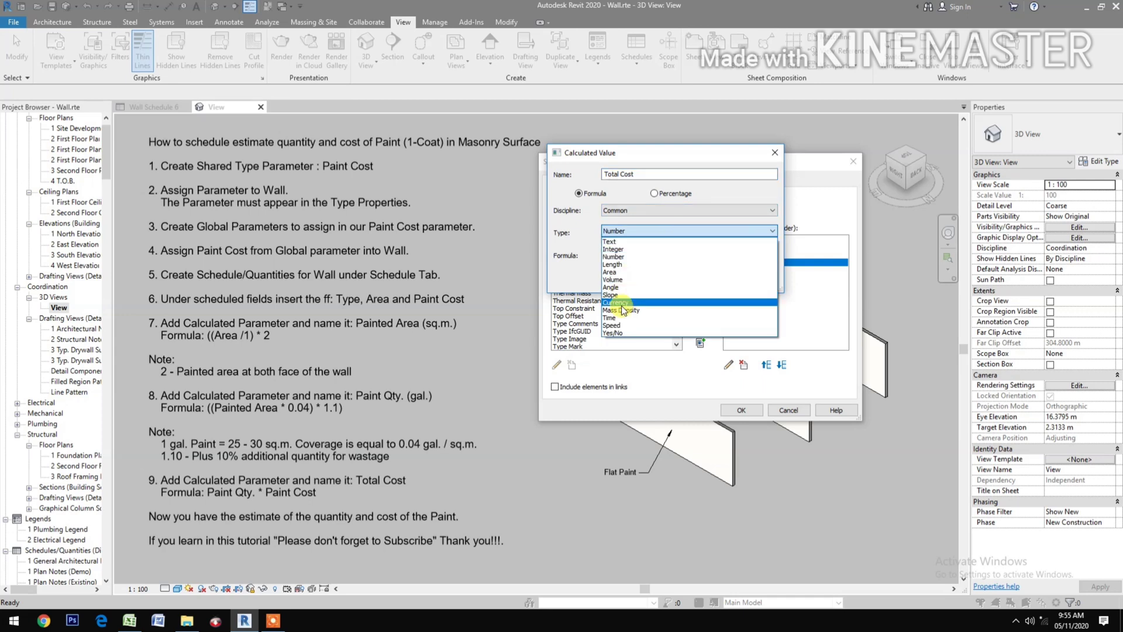
pyautogui.click(621, 305)
# Set the Total Cost formula to [Paint Qty. (gal.)]*[Paint Cost] and confirm the field.
pyautogui.click(770, 253)
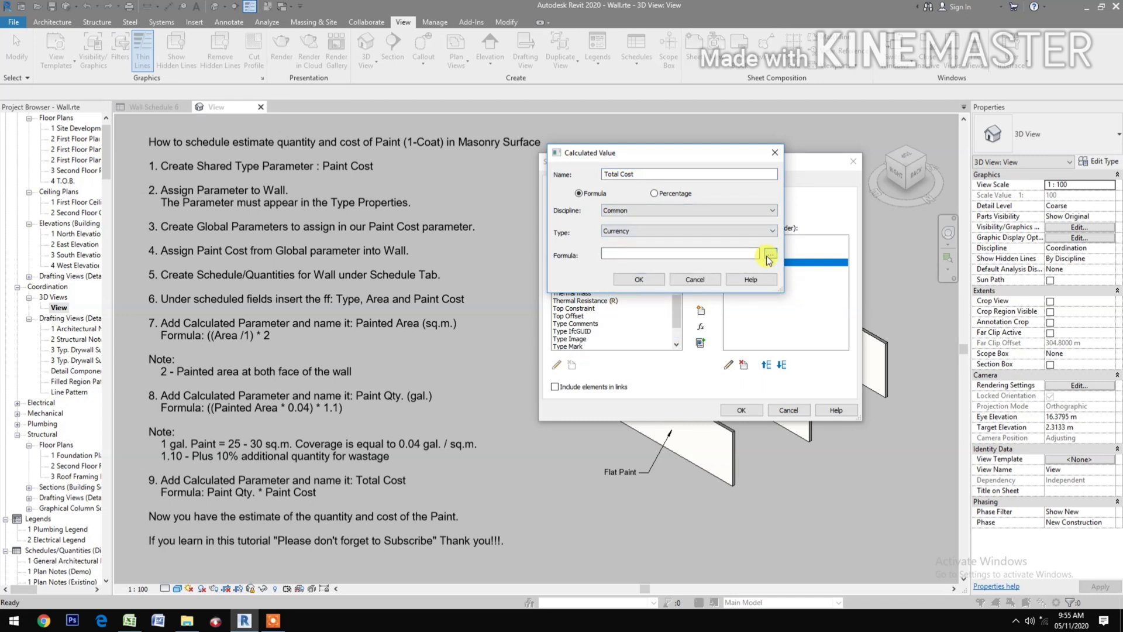
pyautogui.click(647, 188)
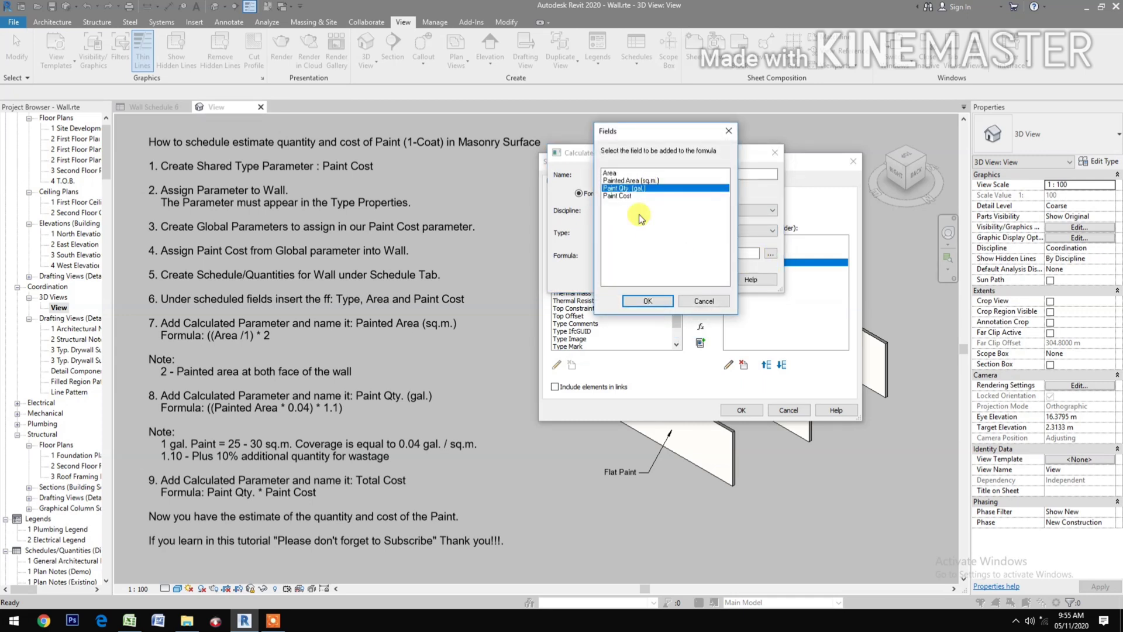
pyautogui.click(647, 300)
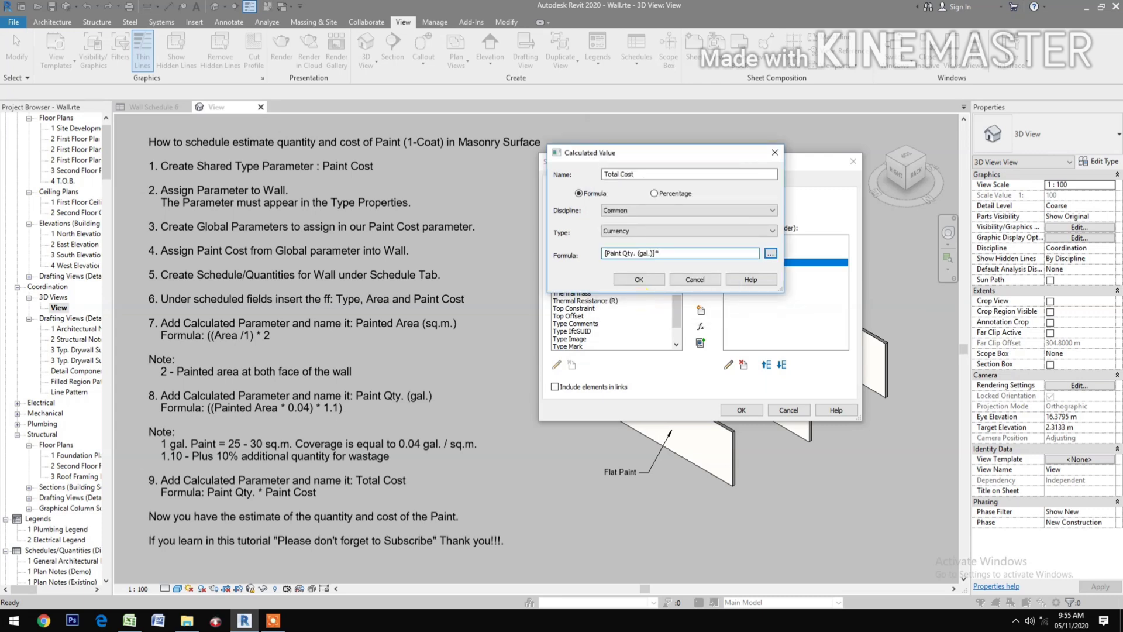
pyautogui.write('*')
pyautogui.click(770, 254)
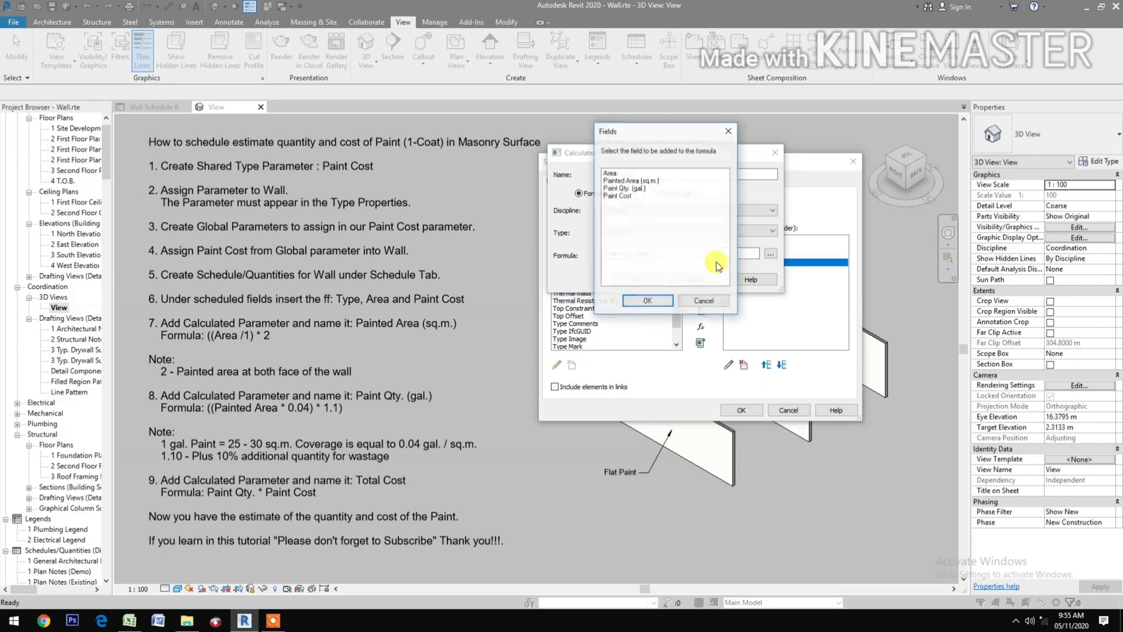
pyautogui.click(627, 196)
pyautogui.click(632, 301)
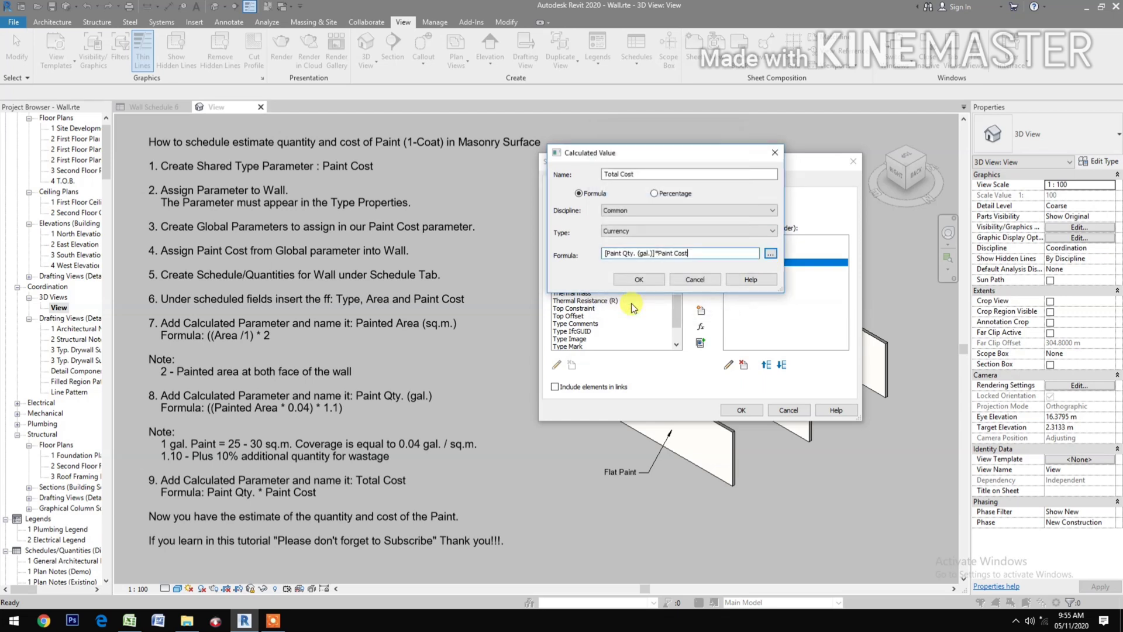
pyautogui.click(639, 281)
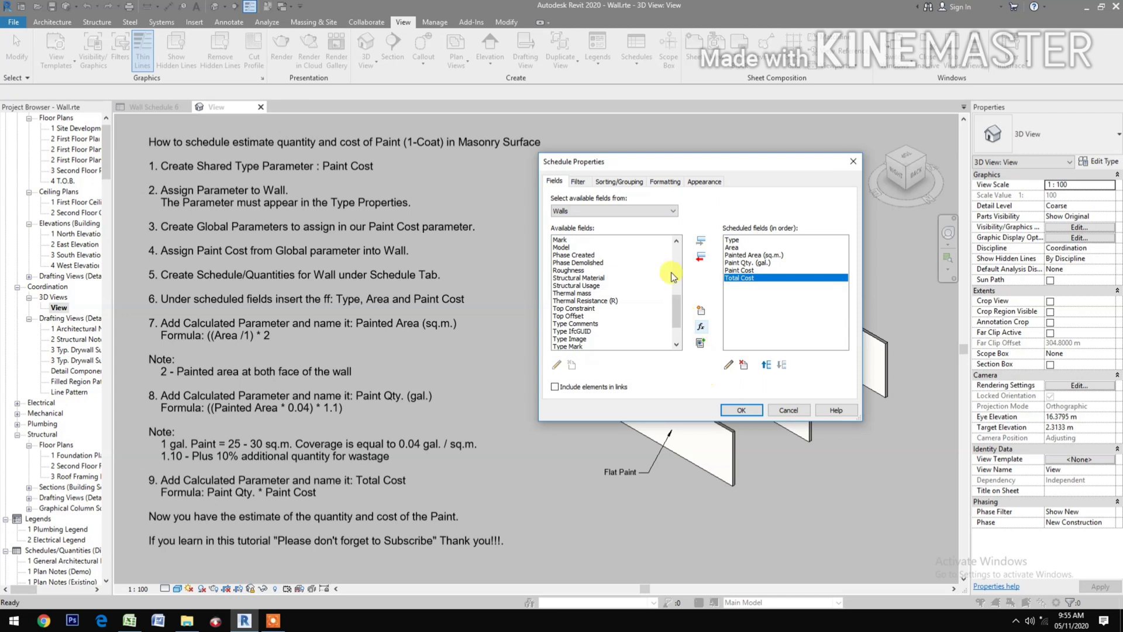
# Turn on grand totals and make Total Cost right-aligned with calculated totals.
pyautogui.click(616, 186)
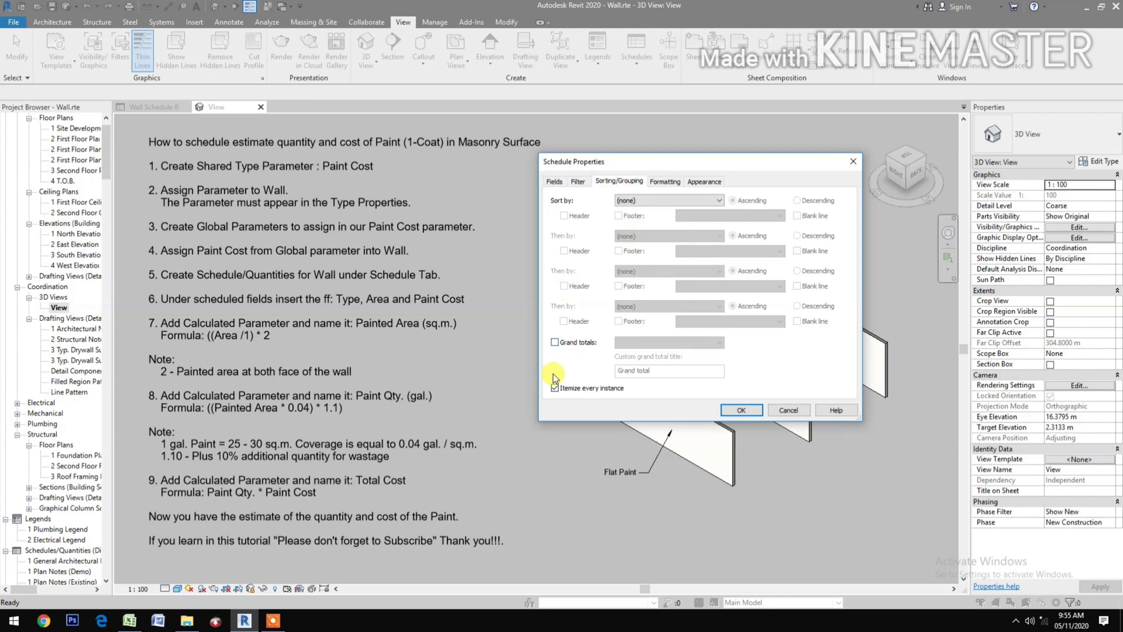
pyautogui.click(555, 342)
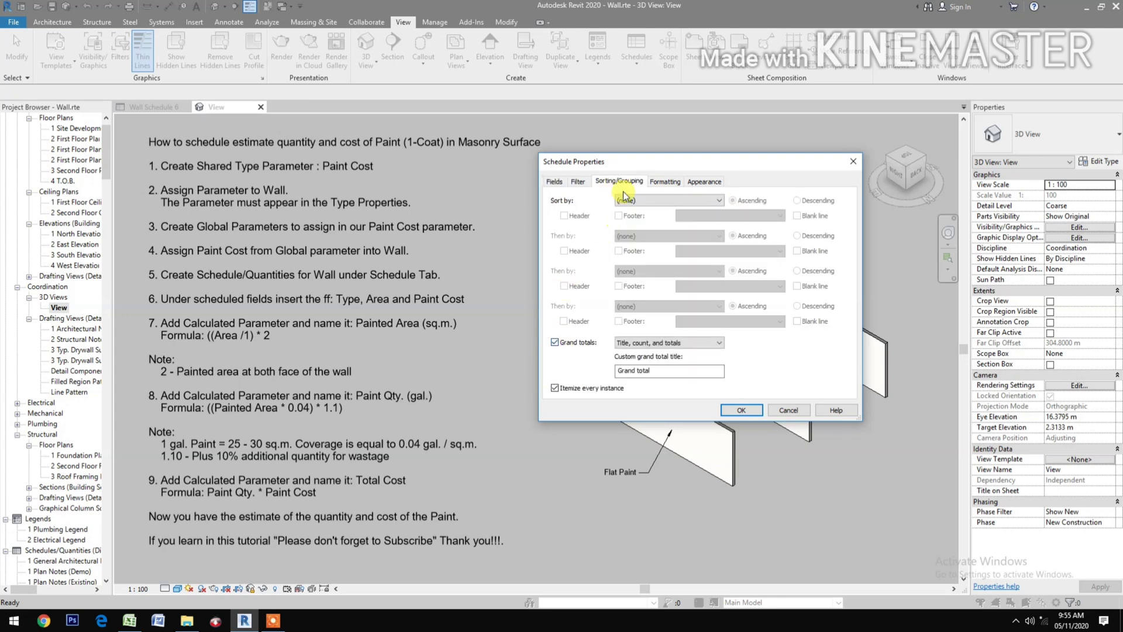
pyautogui.click(665, 182)
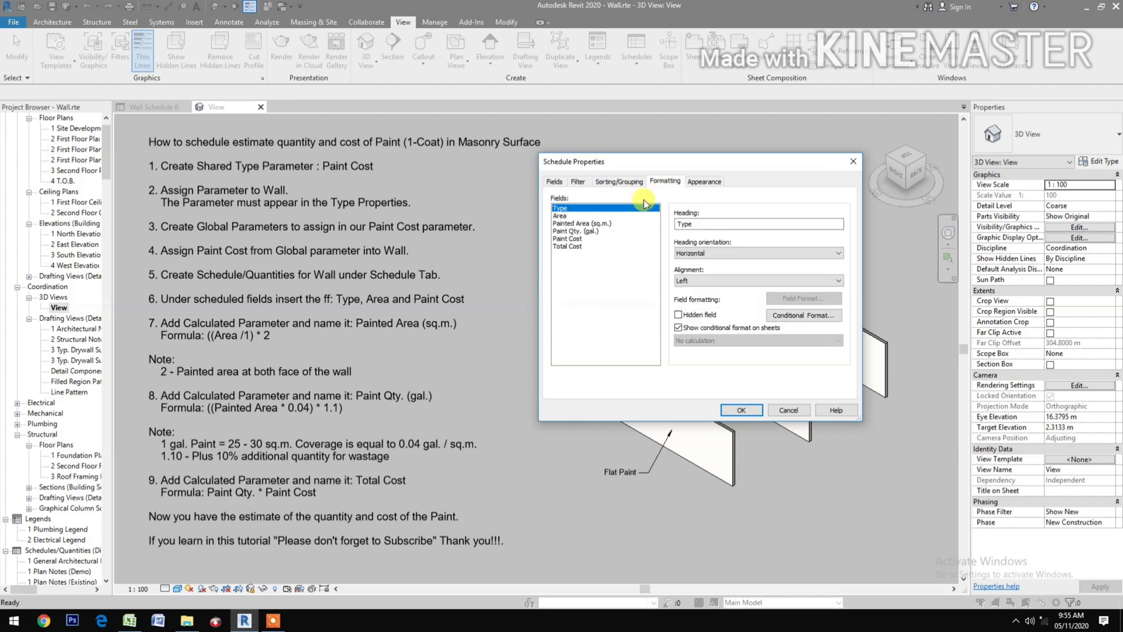
pyautogui.click(574, 248)
pyautogui.click(707, 281)
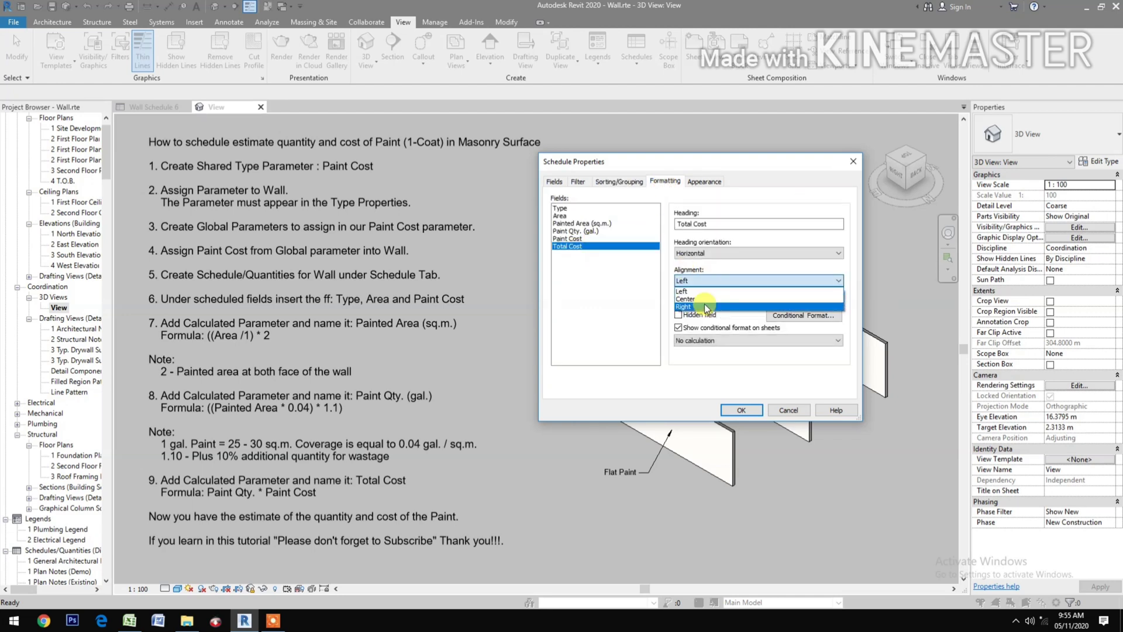
pyautogui.click(706, 306)
pyautogui.click(806, 299)
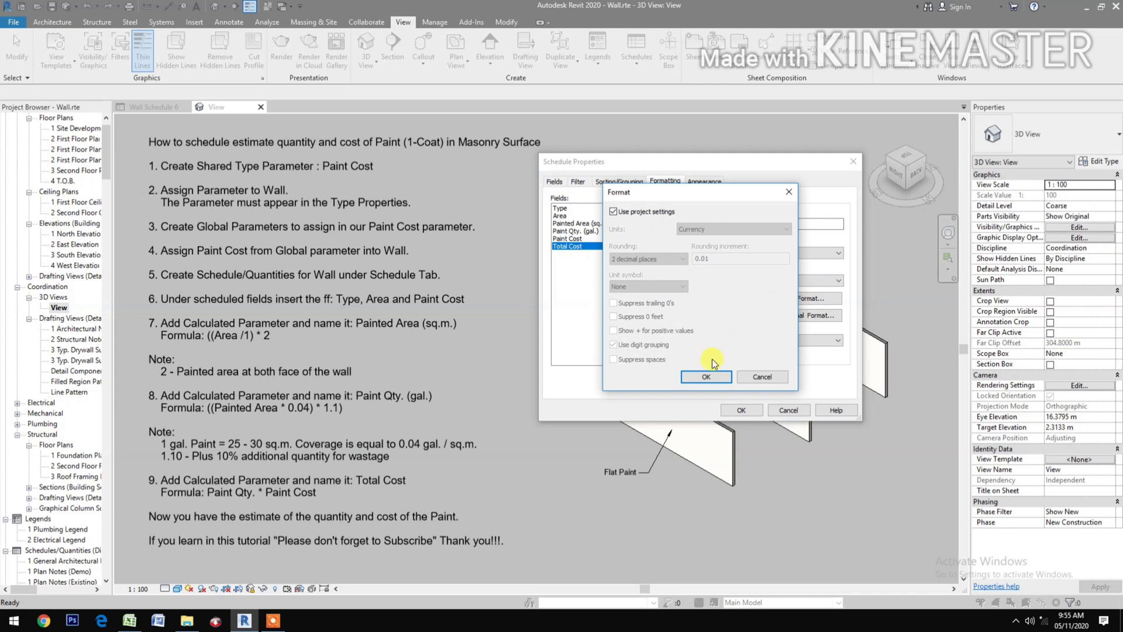
pyautogui.click(706, 377)
pyautogui.click(734, 341)
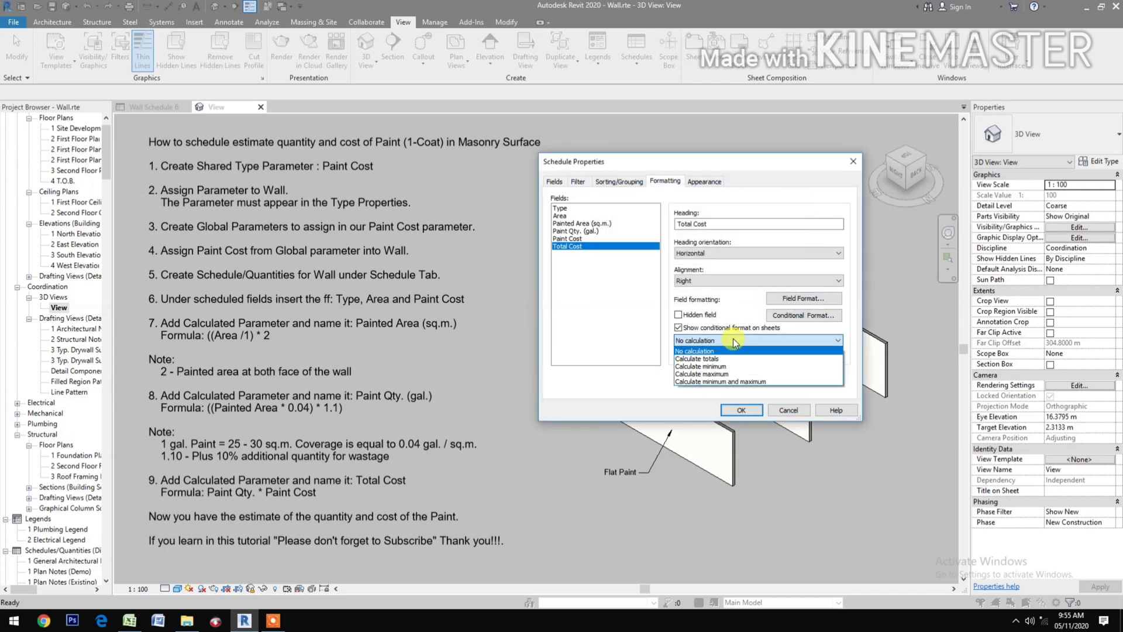
pyautogui.click(719, 358)
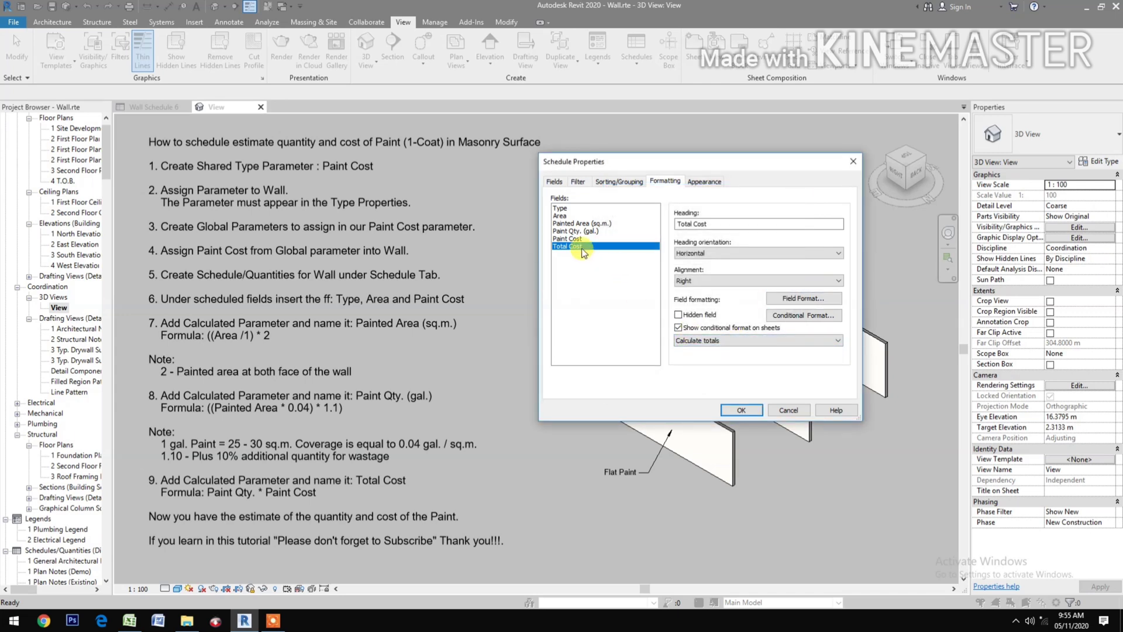
# Right-align the Paint Cost column, keeping its currency number format.
pyautogui.click(570, 239)
pyautogui.click(735, 281)
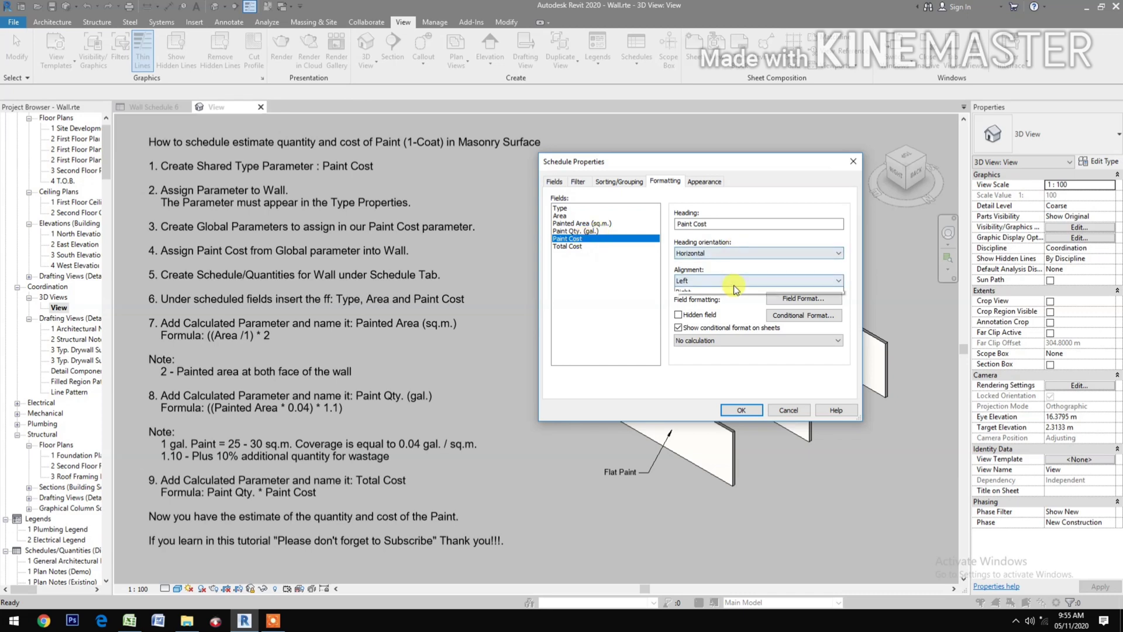
pyautogui.click(726, 308)
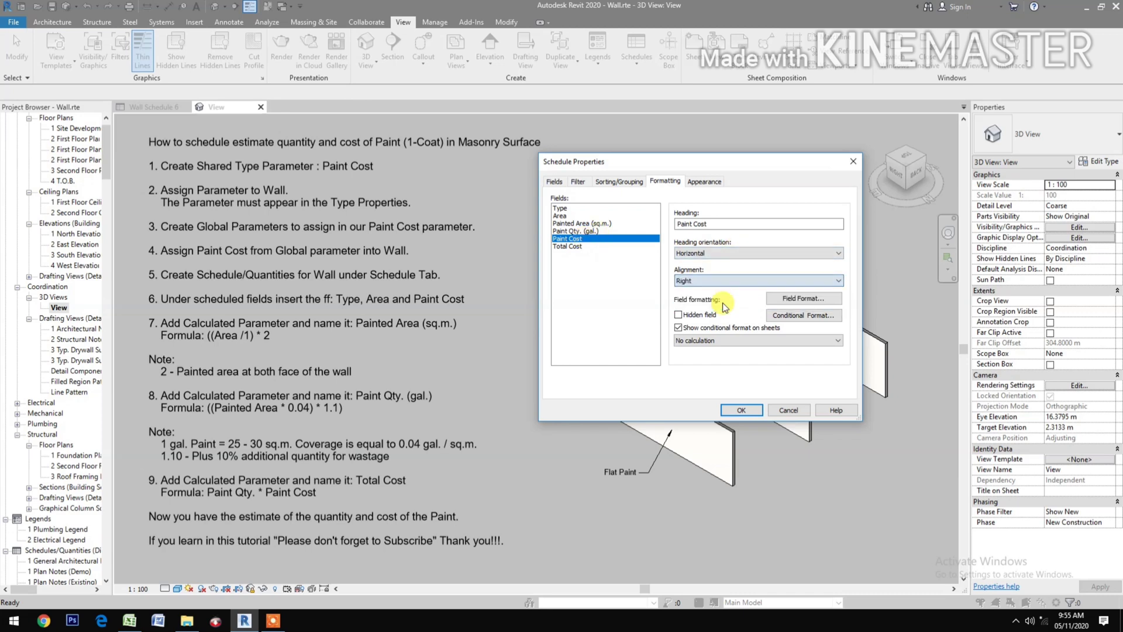
pyautogui.click(801, 300)
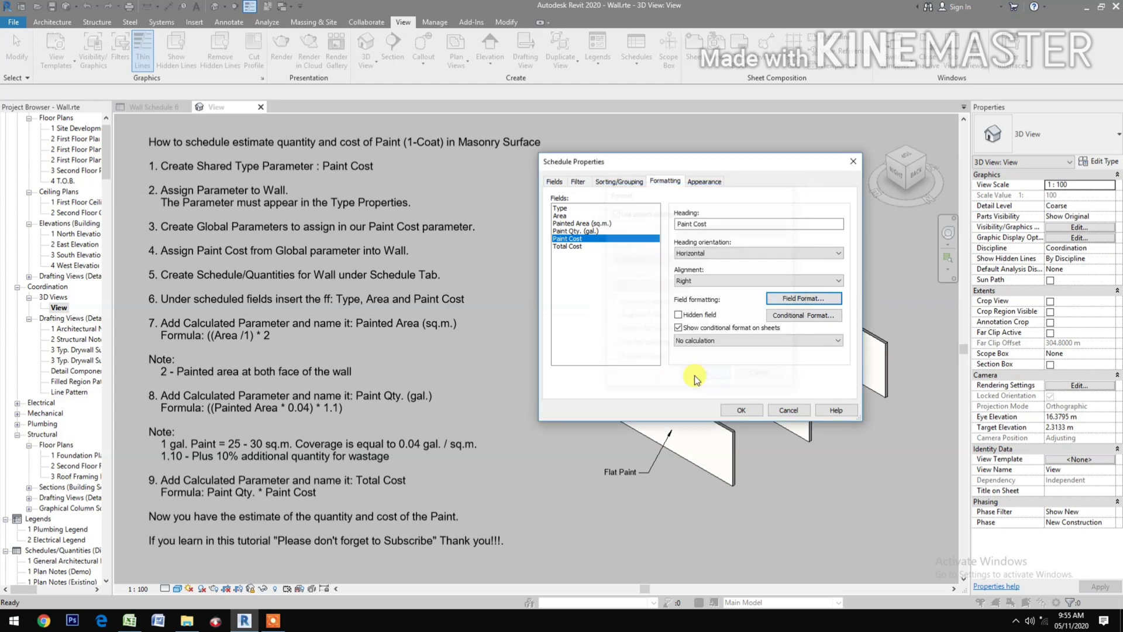
pyautogui.click(705, 376)
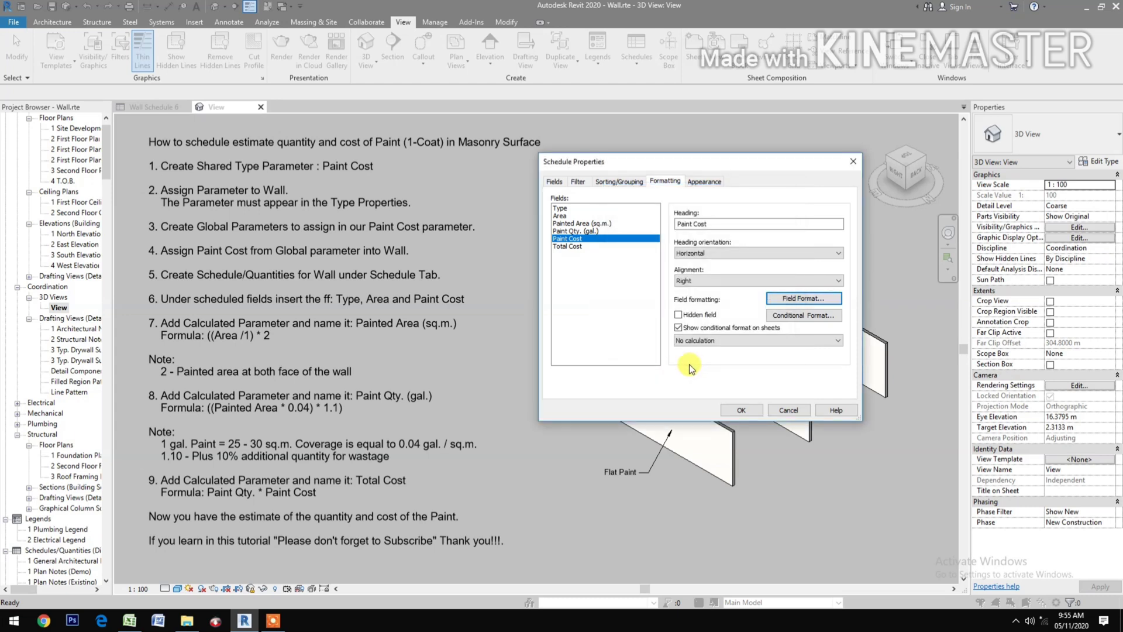
# Right-align Paint Qty. (gal.) and format it as Fixed, rounded to 2 decimal places.
pyautogui.click(581, 230)
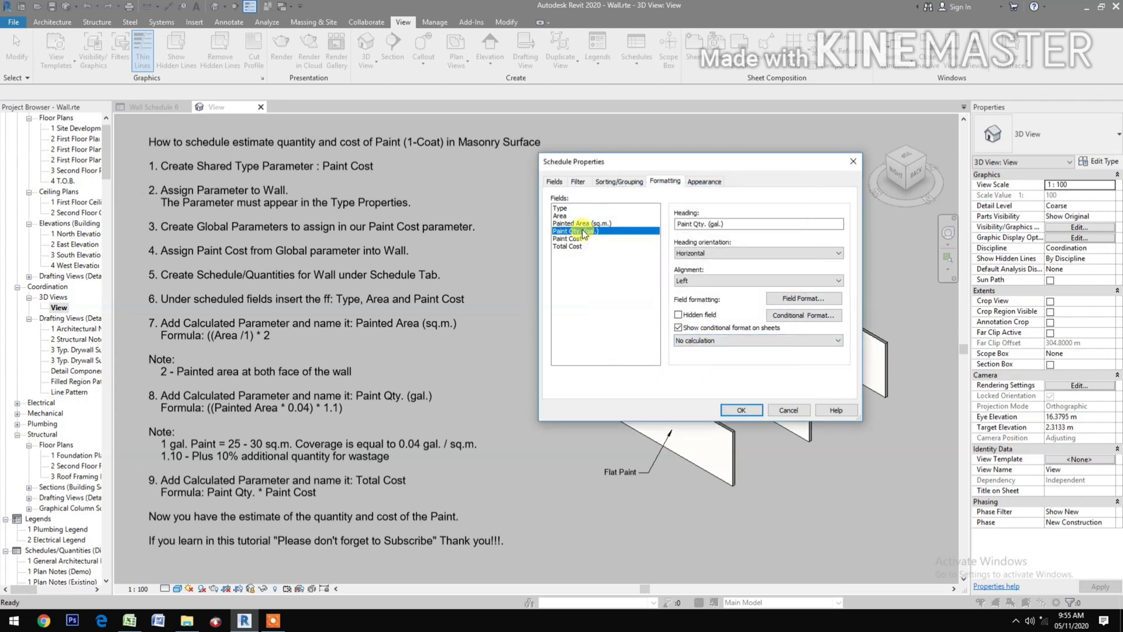
pyautogui.click(717, 279)
pyautogui.click(705, 307)
pyautogui.click(808, 300)
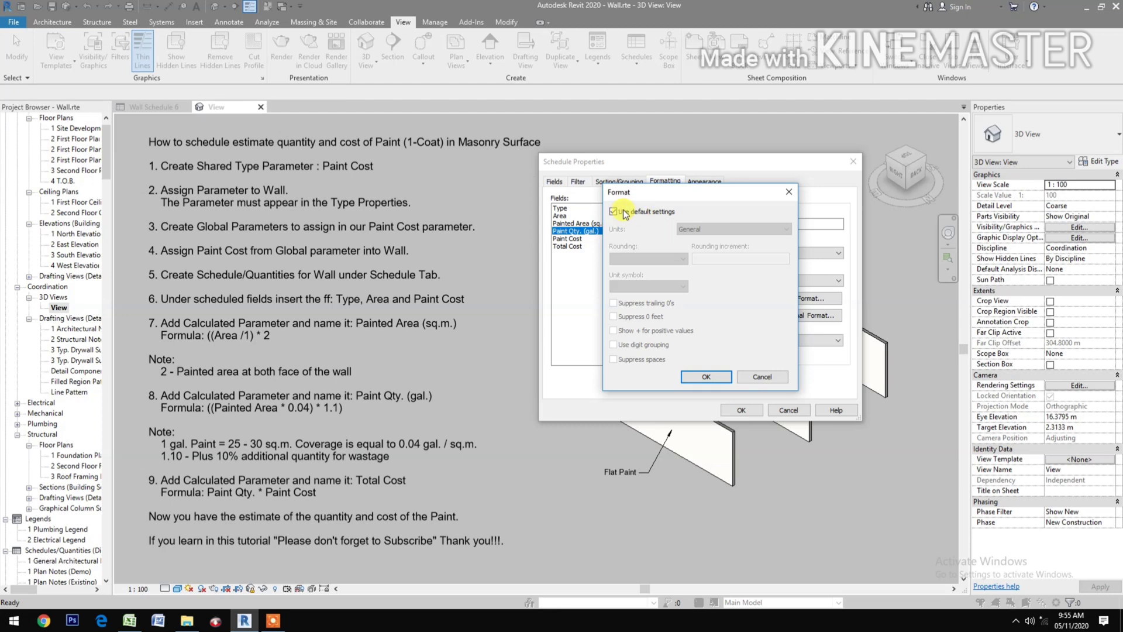
pyautogui.click(613, 211)
pyautogui.click(693, 229)
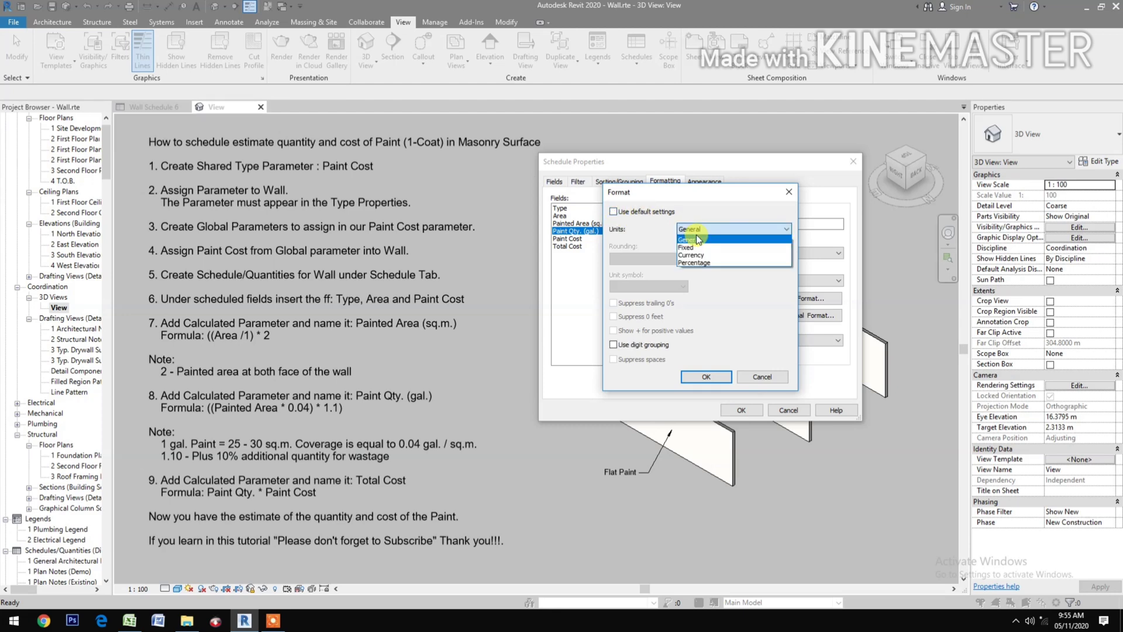
pyautogui.click(697, 252)
pyautogui.click(653, 258)
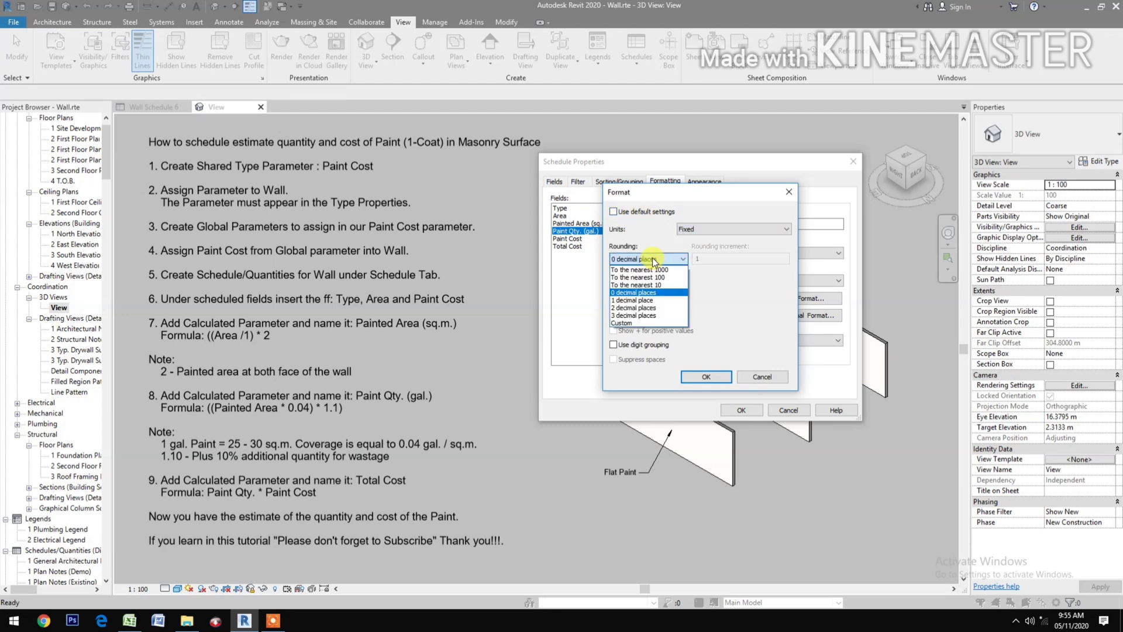
pyautogui.click(635, 308)
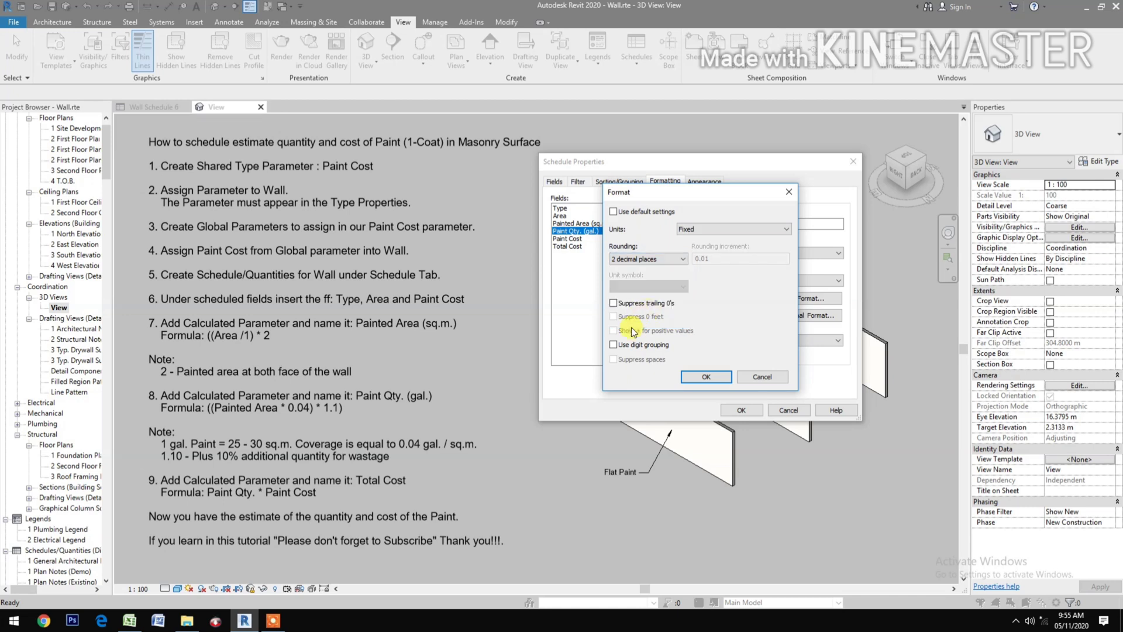
pyautogui.click(706, 377)
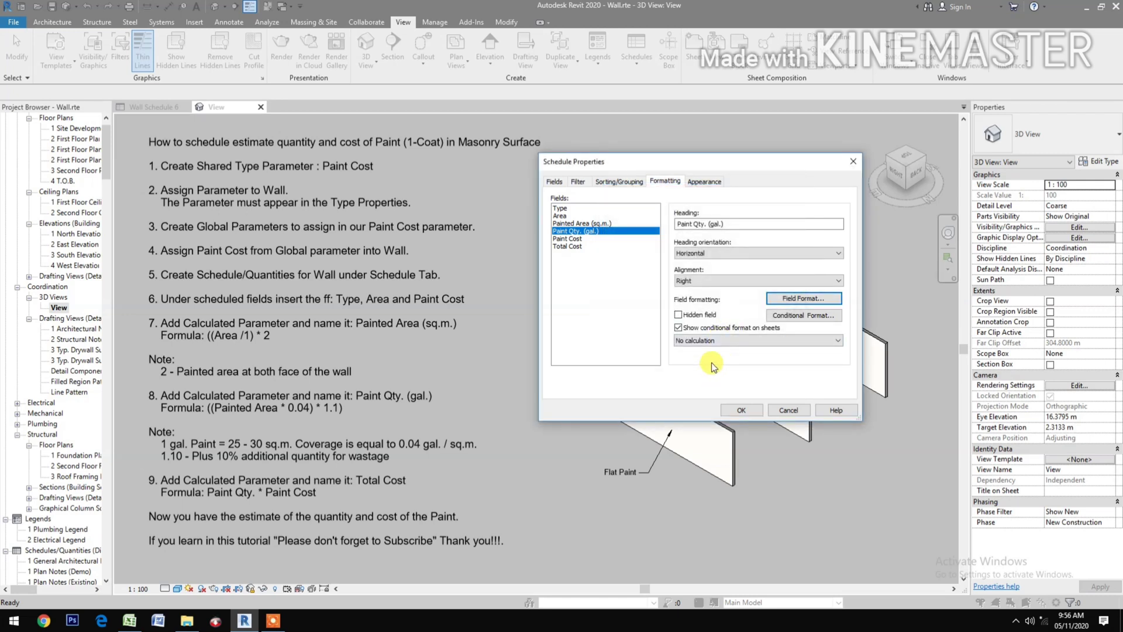
# Calculate totals for Paint Qty. (gal.) and right-align the Painted Area (sq.m.) column.
pyautogui.click(723, 342)
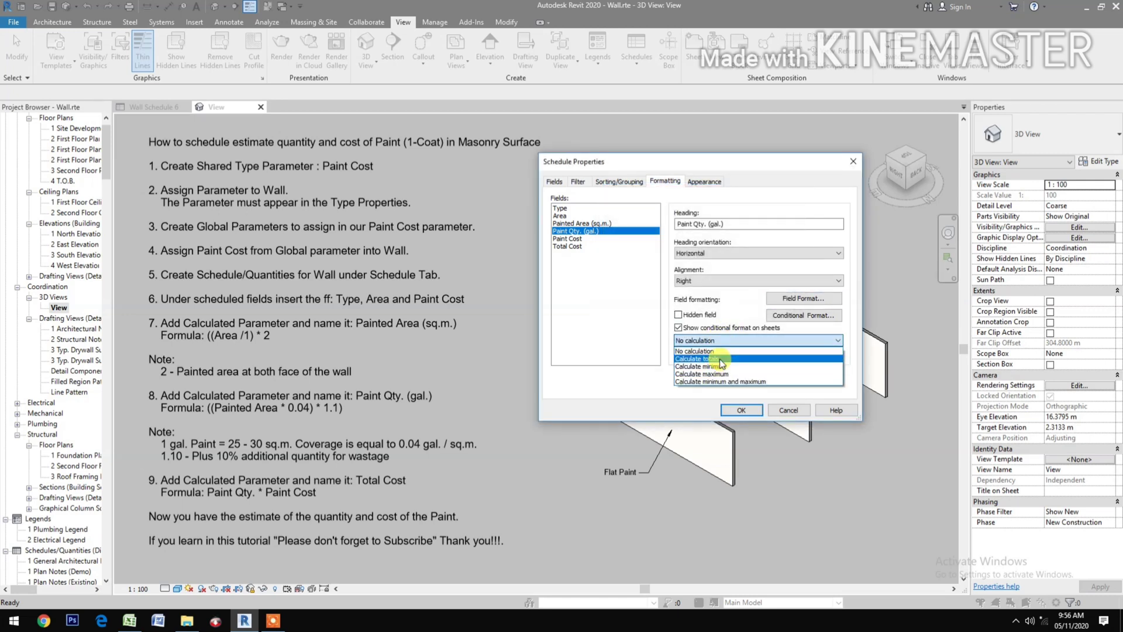
pyautogui.click(719, 359)
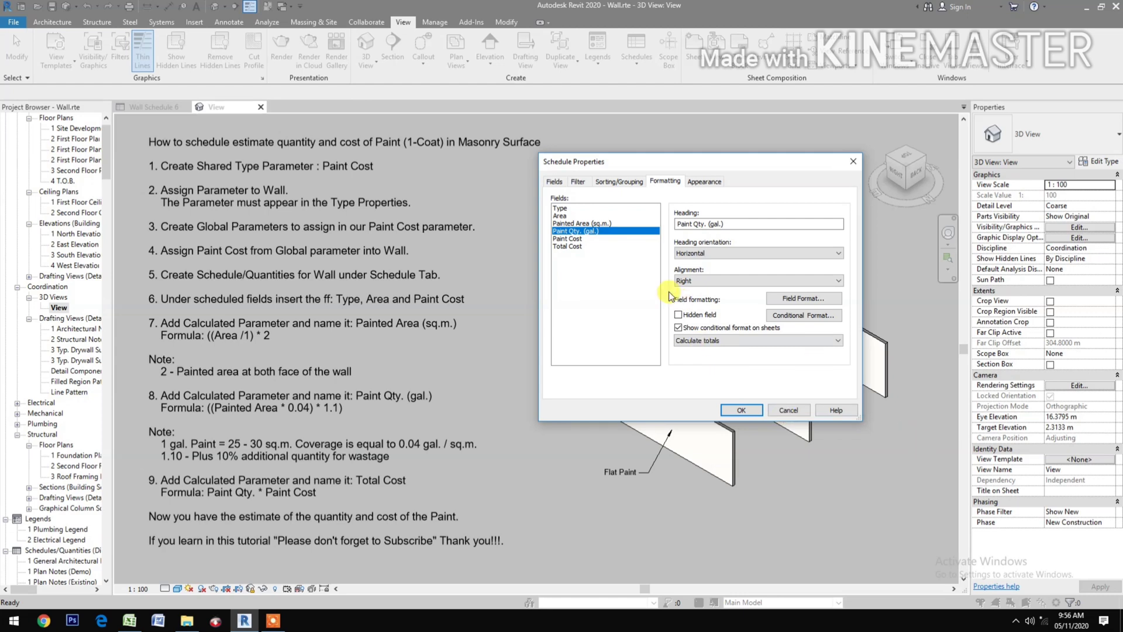
pyautogui.click(579, 223)
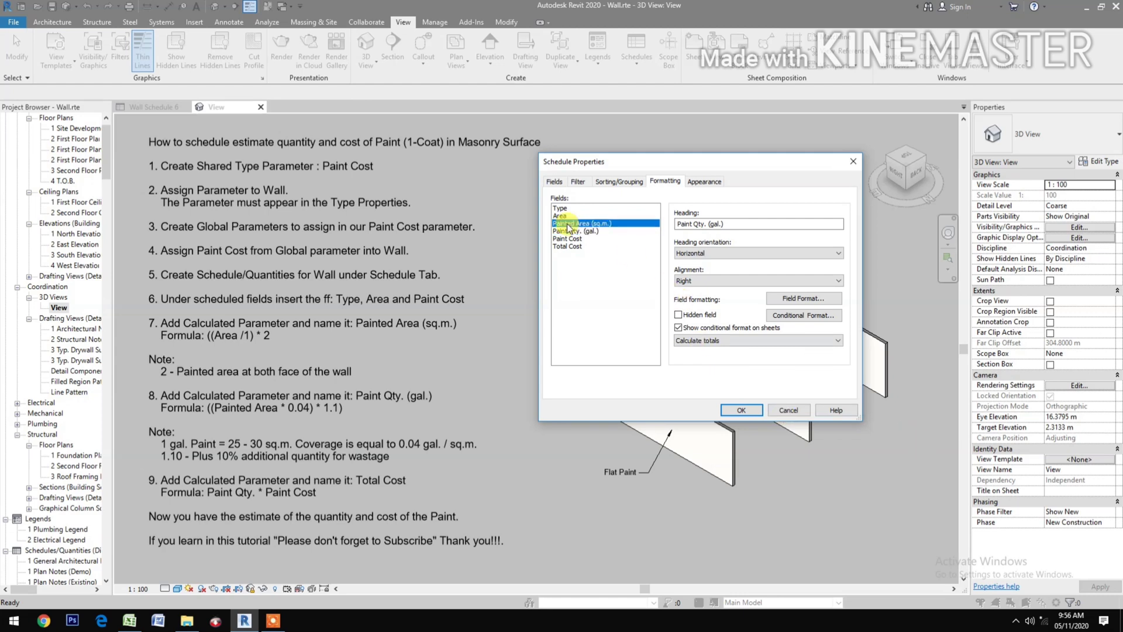
pyautogui.click(696, 280)
pyautogui.click(700, 307)
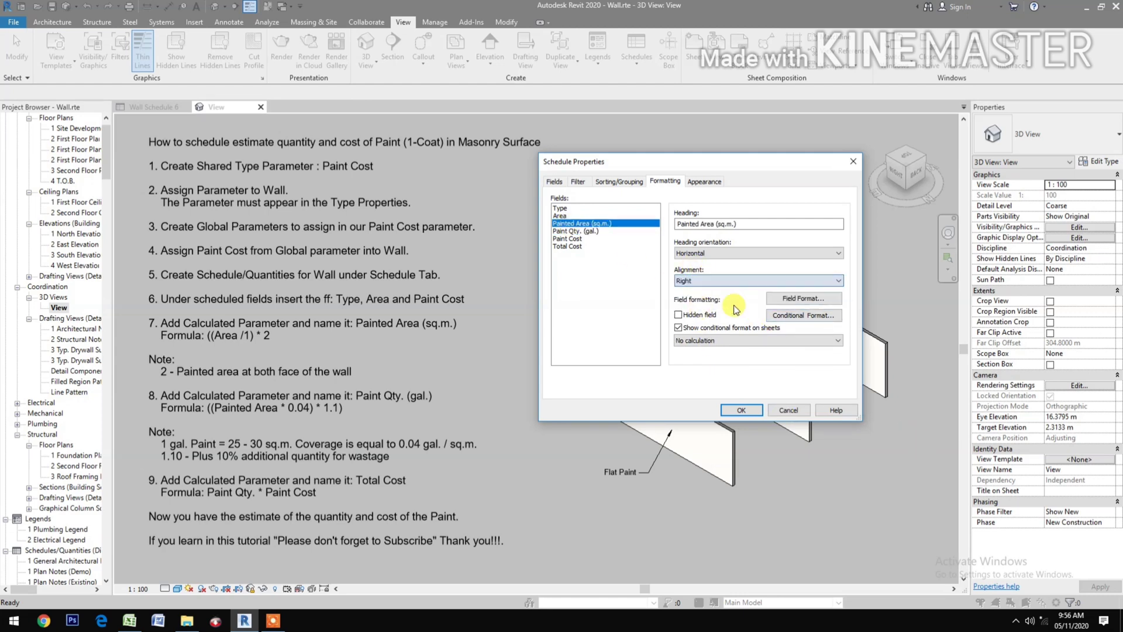
# Format Painted Area (sq.m.) as Fixed numbers rounded to 2 decimal places.
pyautogui.click(778, 298)
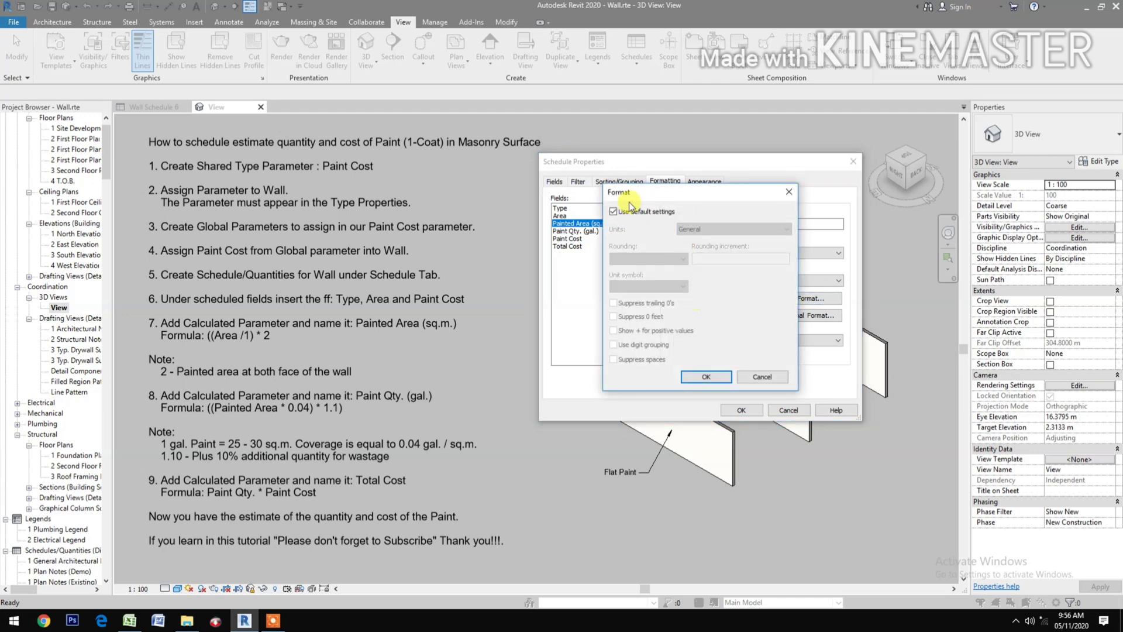
pyautogui.click(613, 211)
pyautogui.click(708, 230)
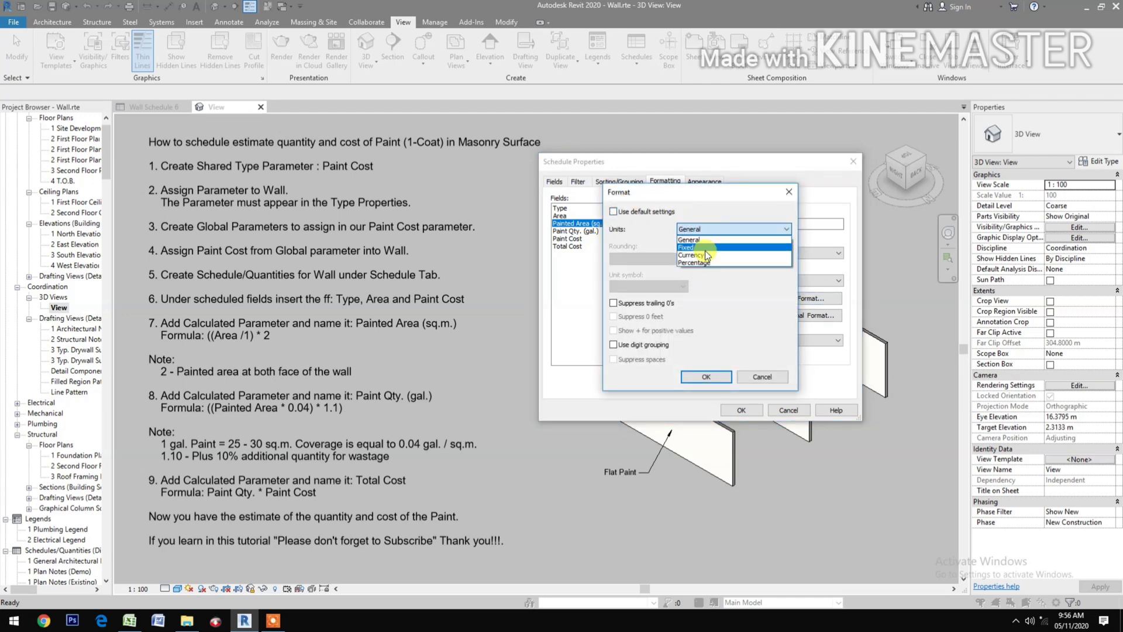
pyautogui.click(690, 247)
pyautogui.click(649, 258)
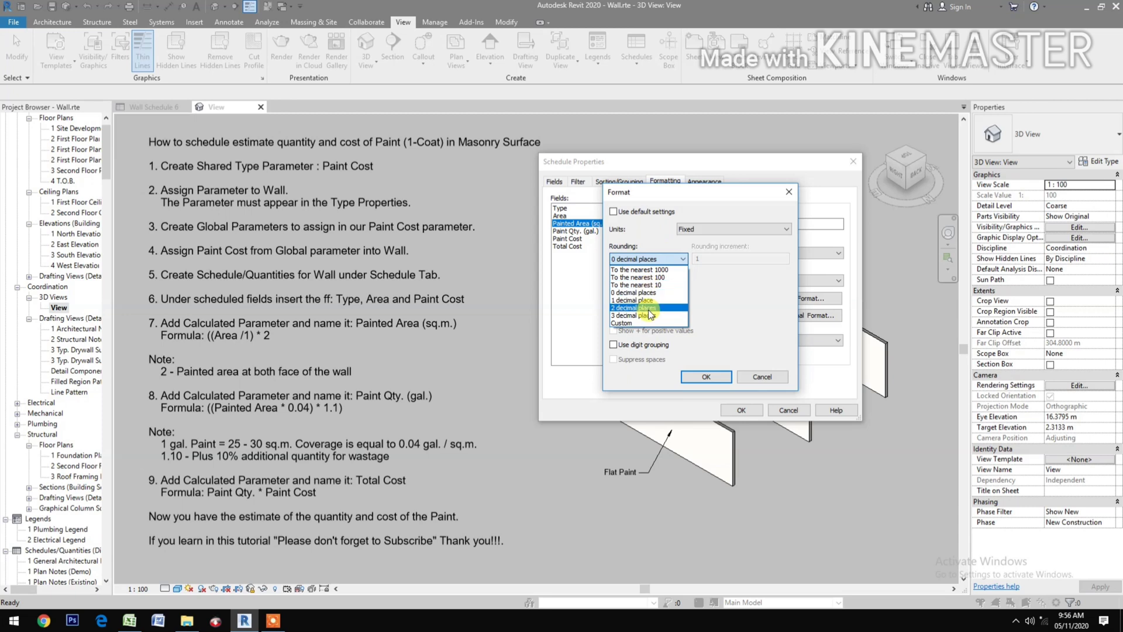
pyautogui.click(648, 308)
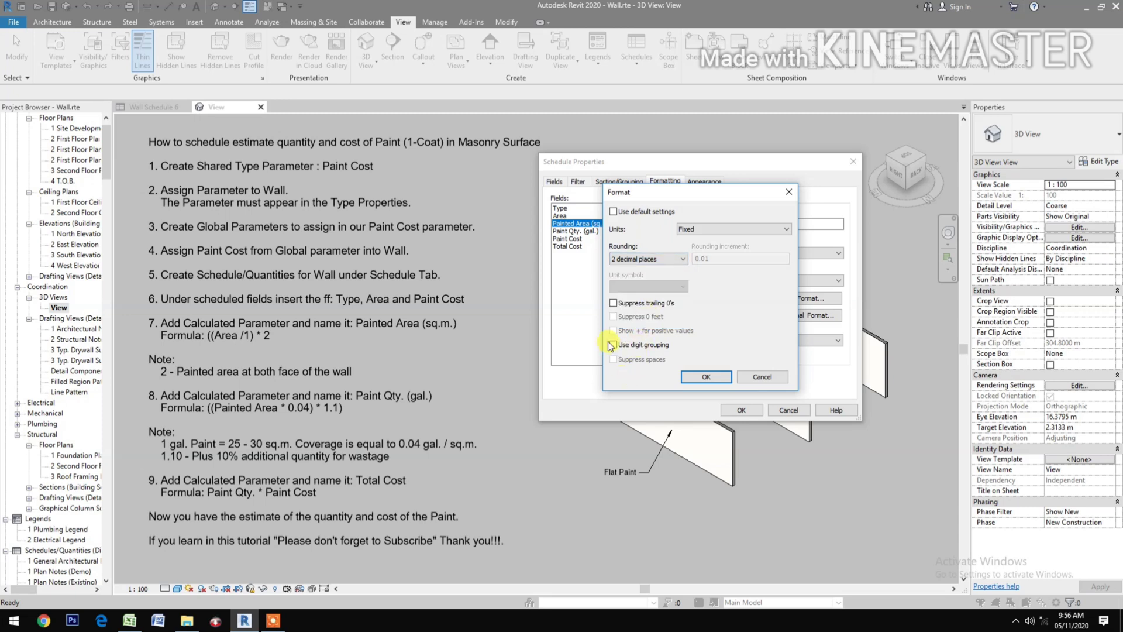
pyautogui.click(690, 377)
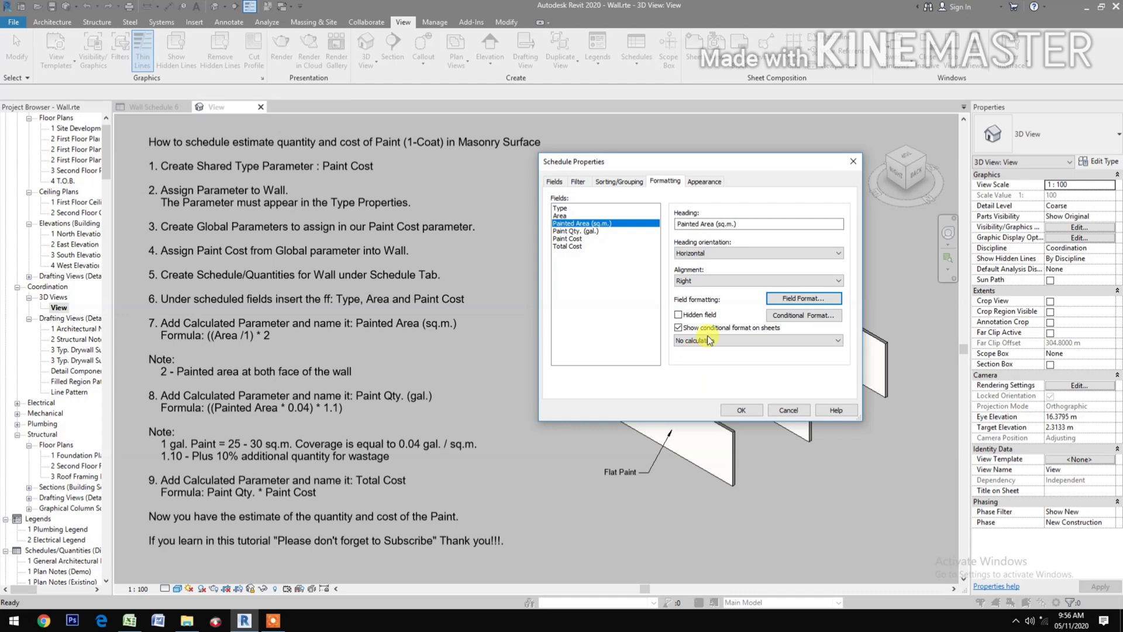
pyautogui.click(699, 341)
# Calculate totals for Painted Area (sq.m.) and right-align the Area column.
pyautogui.click(703, 358)
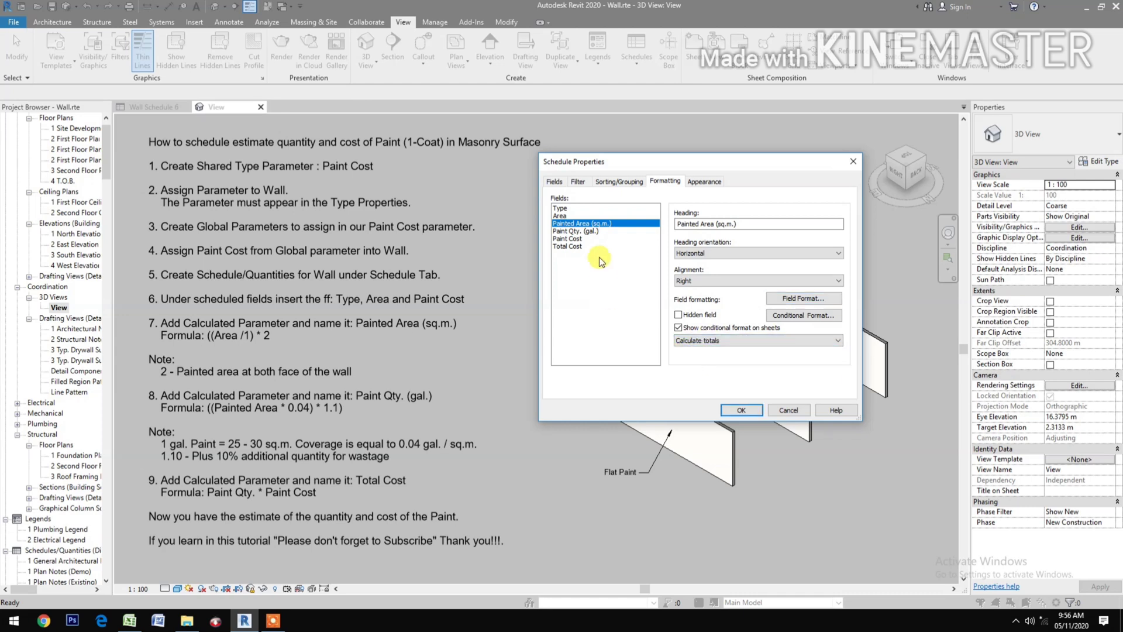
pyautogui.click(566, 215)
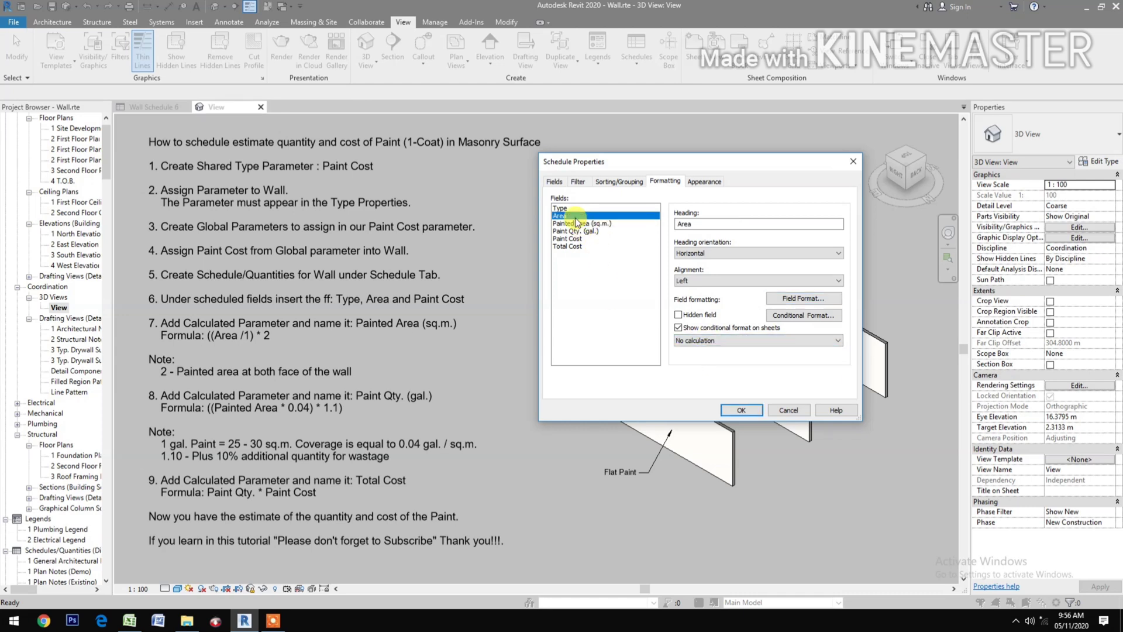
pyautogui.click(713, 283)
pyautogui.click(710, 306)
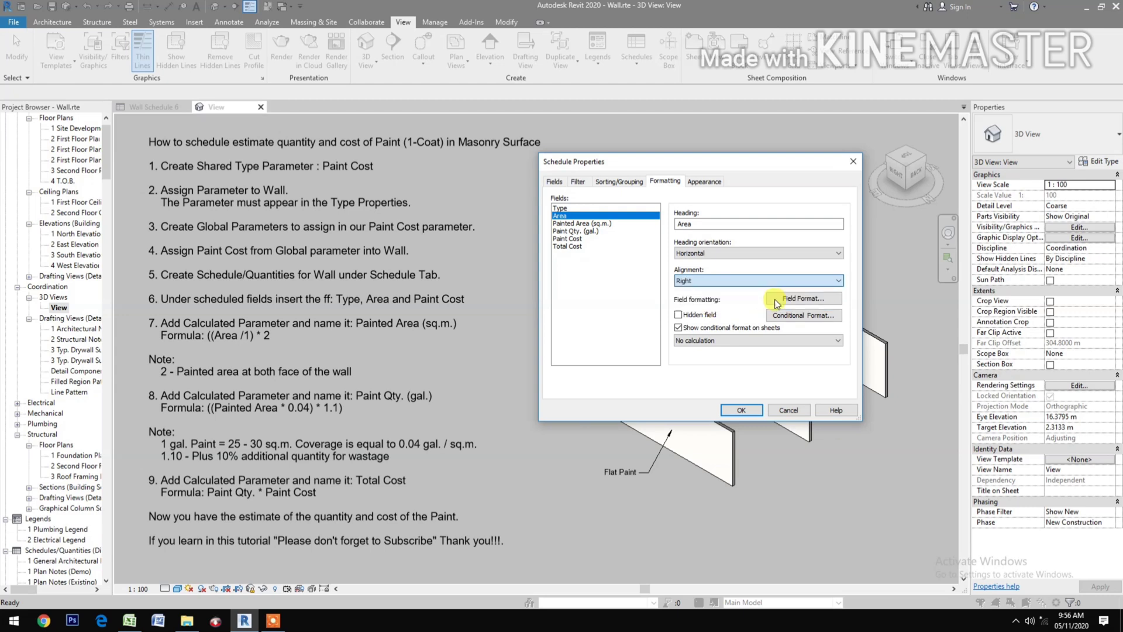
# Round Area to 2 decimal places instead of project settings, review Appearance, and close Schedule Properties.
pyautogui.click(813, 298)
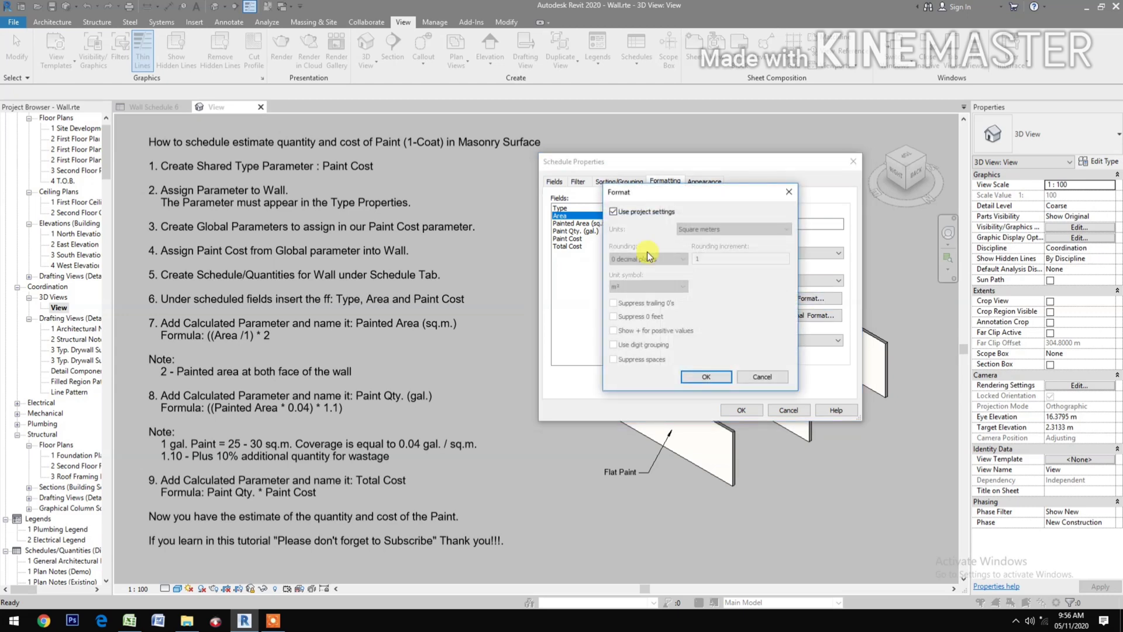
pyautogui.click(614, 213)
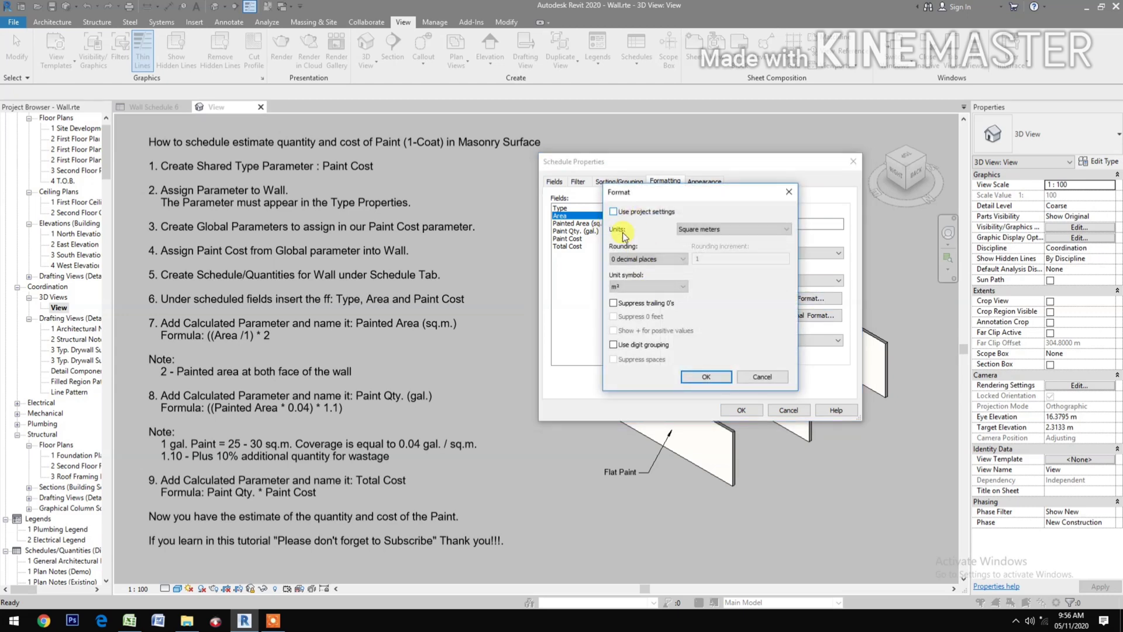
pyautogui.click(627, 263)
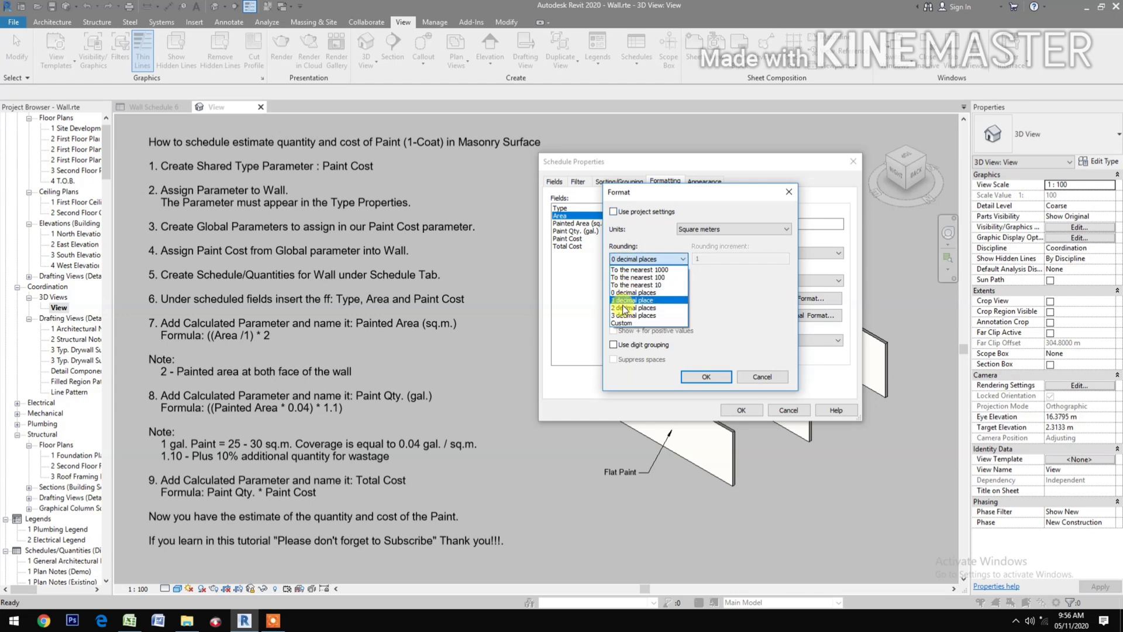
pyautogui.click(626, 308)
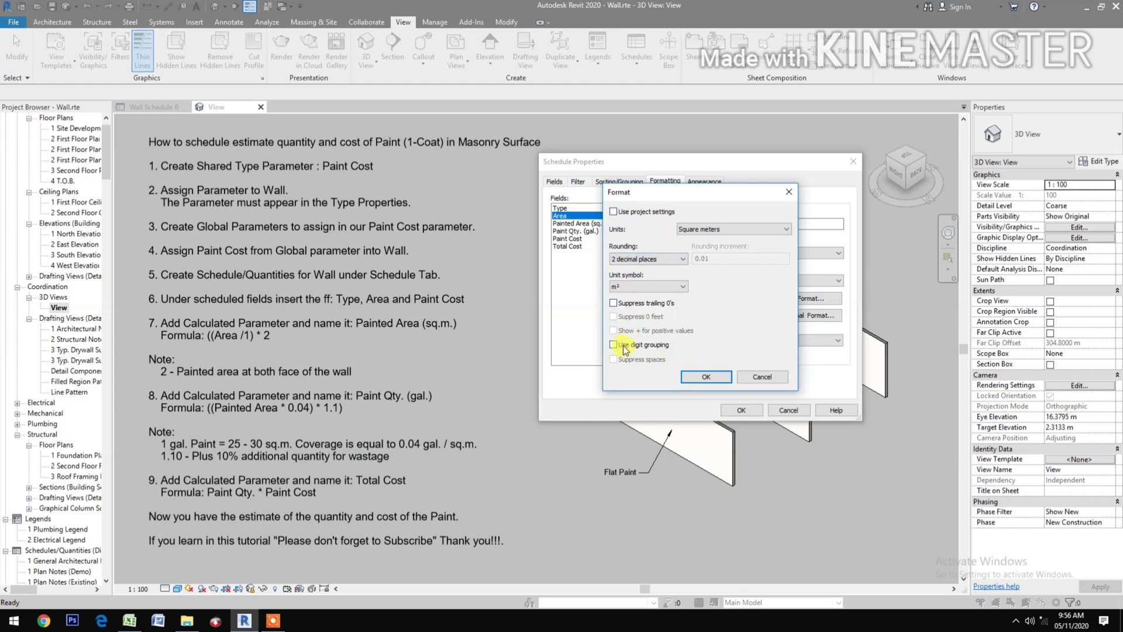
pyautogui.click(706, 376)
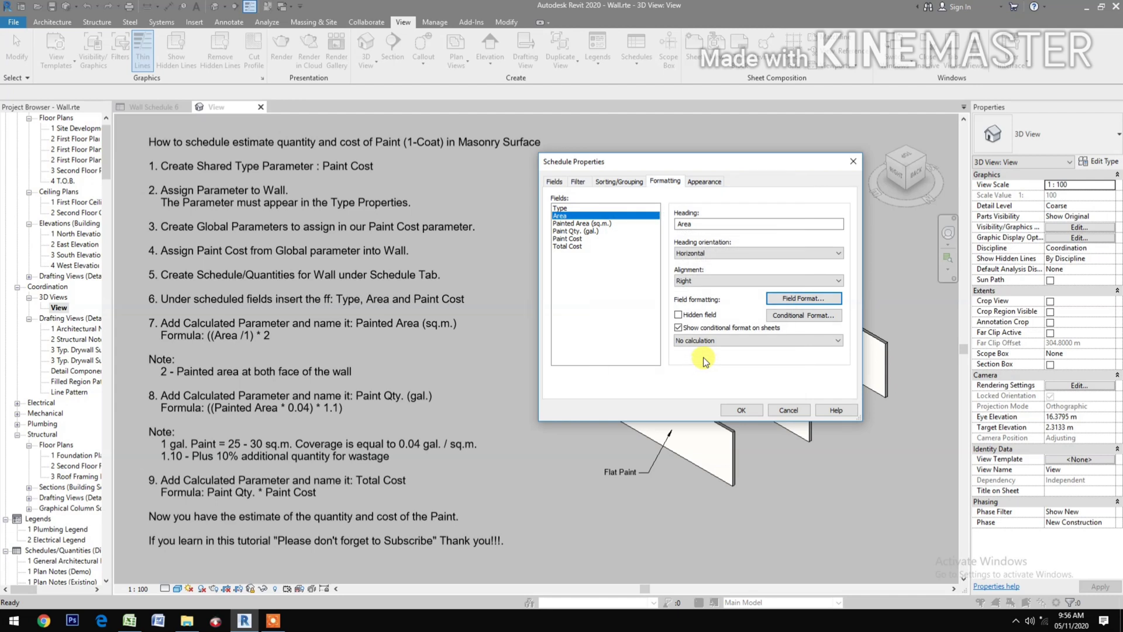
pyautogui.click(710, 183)
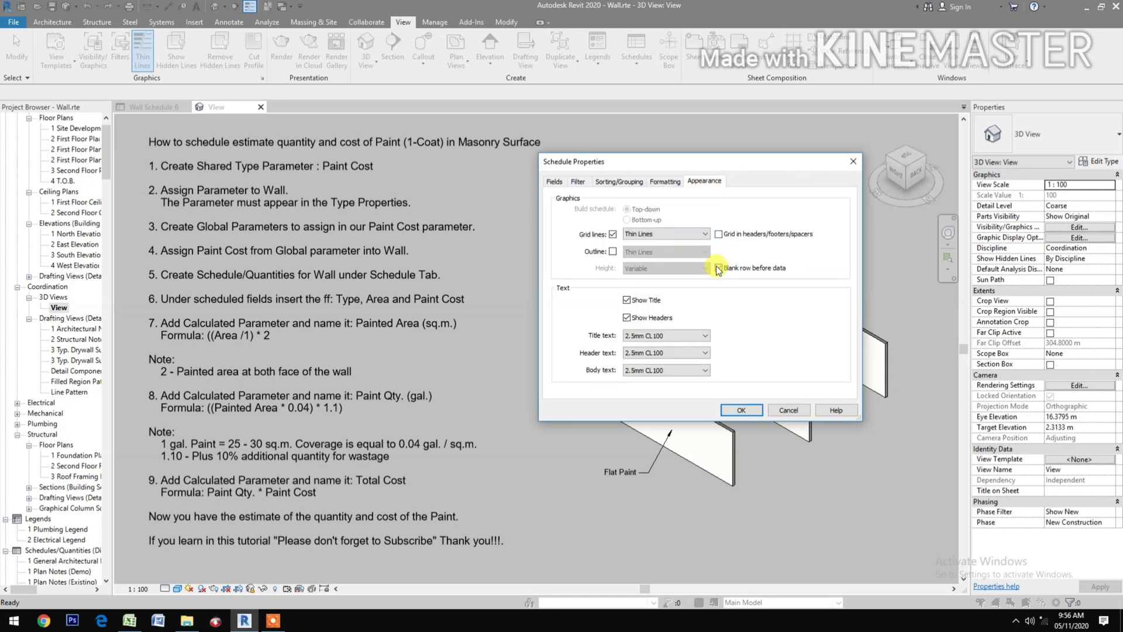
pyautogui.click(741, 409)
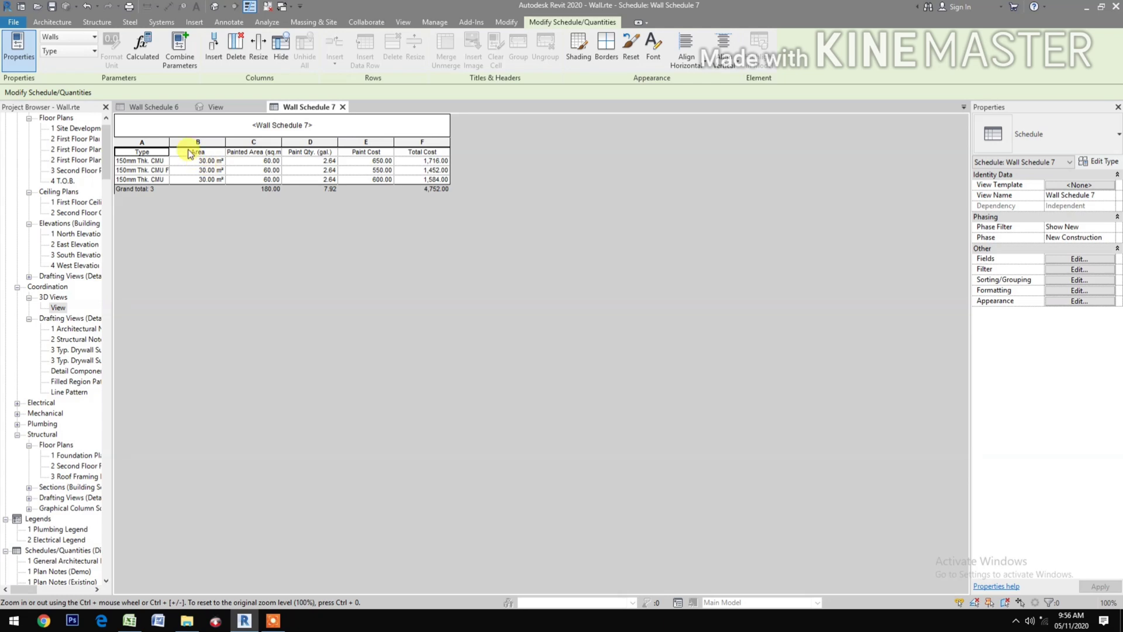
# Widen column A and the Painted Area (sq.m.) column so wall type names and heading fit.
pyautogui.moveTo(170, 142); pyautogui.dragTo(240, 144)
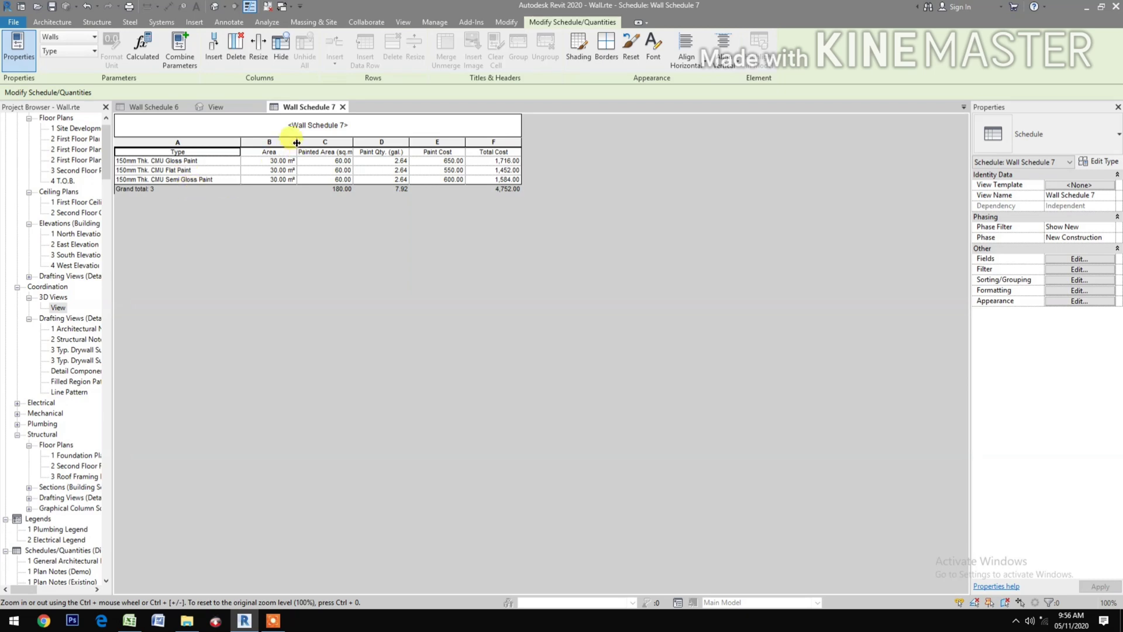
pyautogui.moveTo(297, 143); pyautogui.dragTo(386, 144)
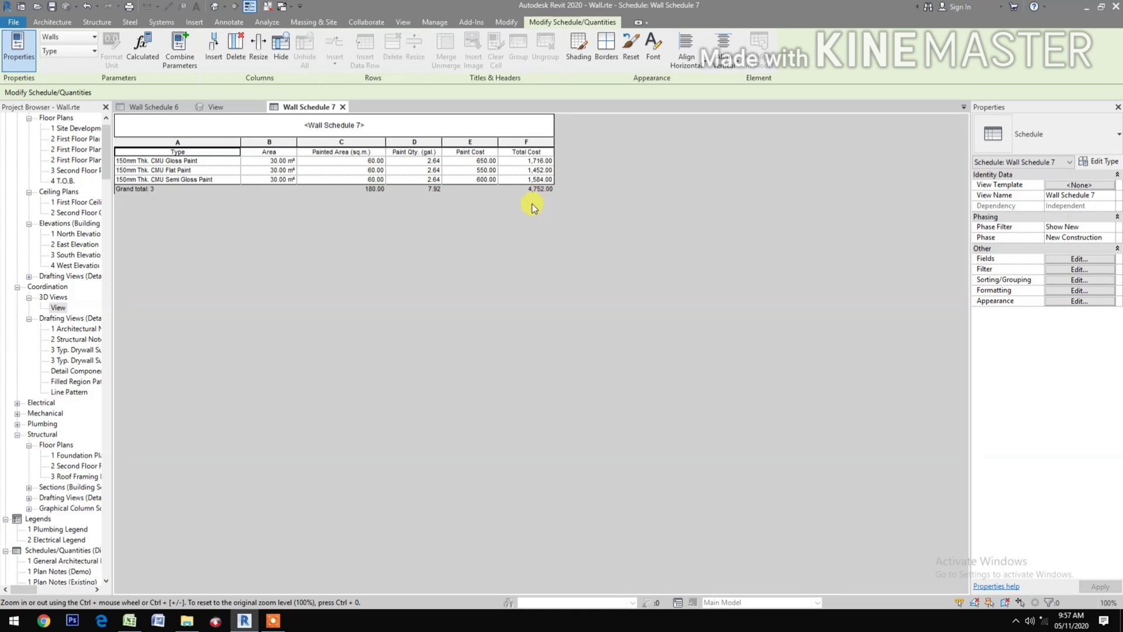
# Open Global Parameters from the Manage tab and move the dialog beside the schedule.
pyautogui.click(434, 22)
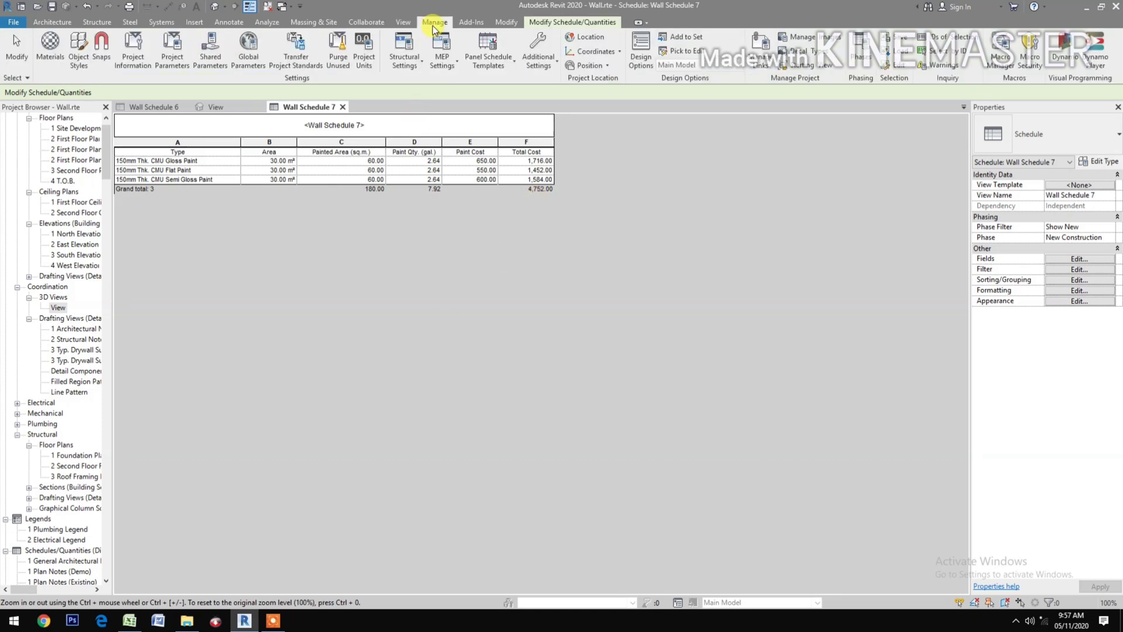
pyautogui.click(261, 60)
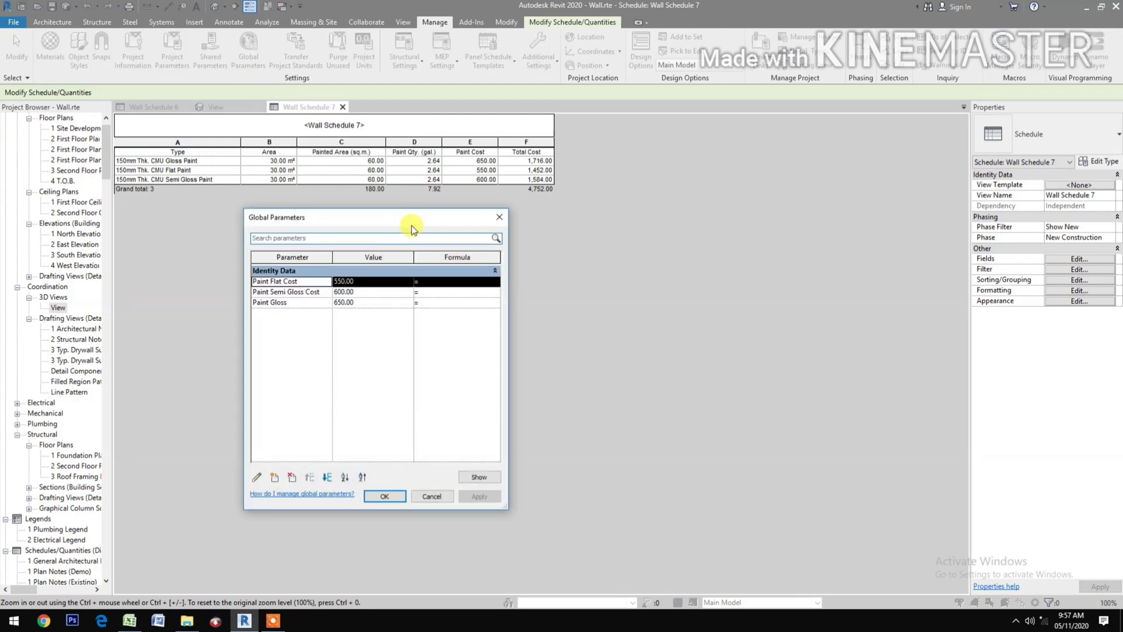
pyautogui.moveTo(412, 228); pyautogui.dragTo(721, 168)
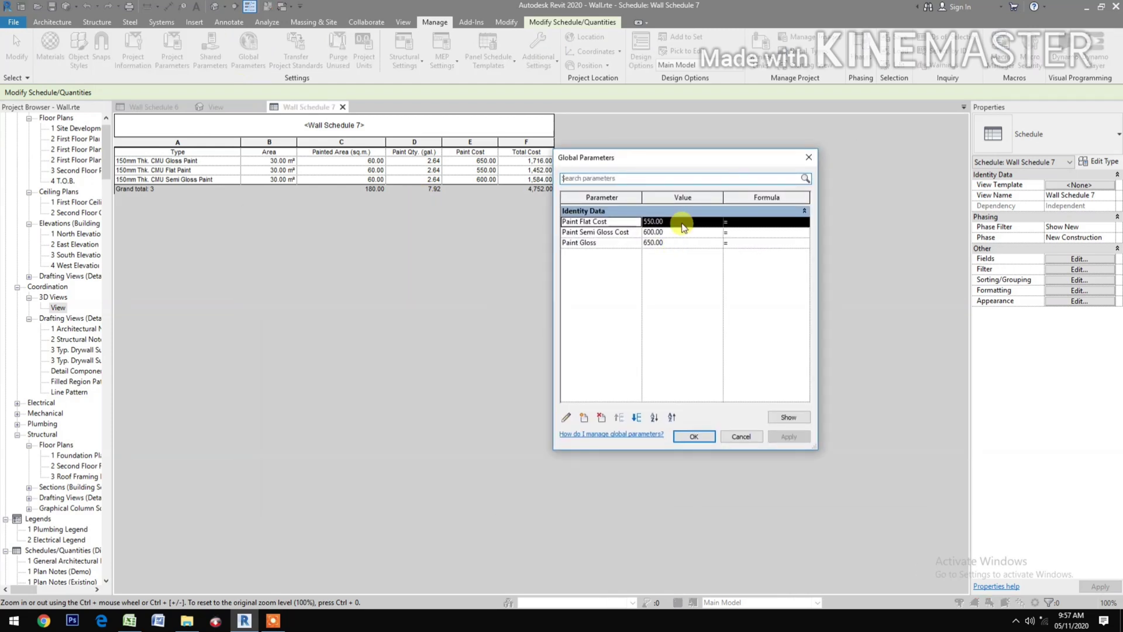
# Set Paint Flat Cost 600, Paint Semi Gloss Cost 650 and Paint Gloss 700, then apply.
pyautogui.click(683, 224)
pyautogui.write('600')
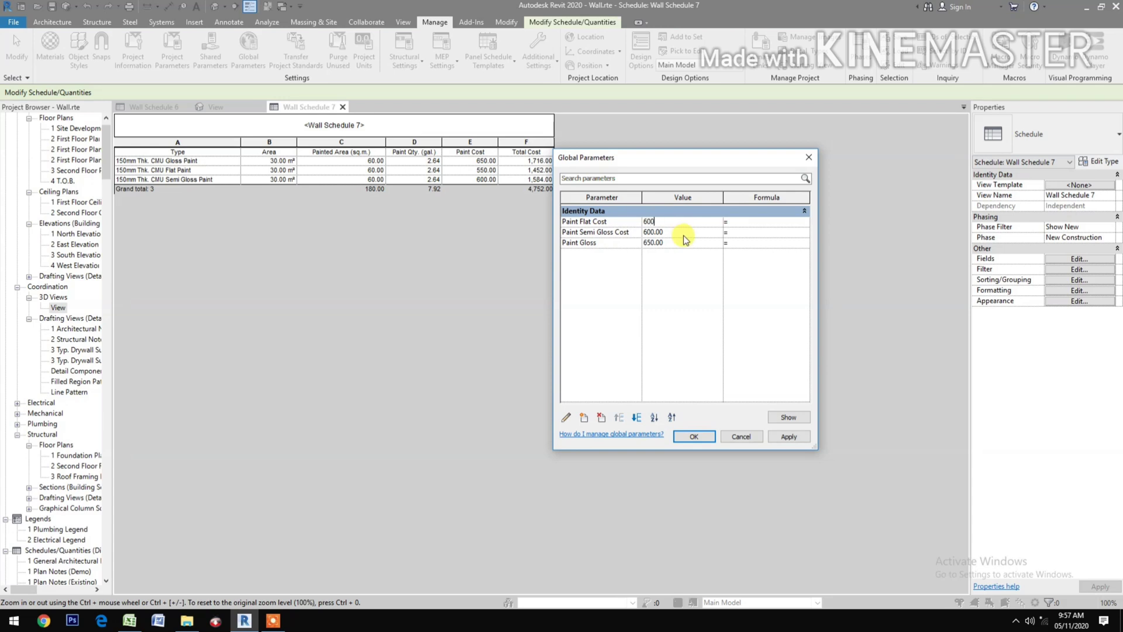
pyautogui.click(681, 243)
pyautogui.click(686, 234)
pyautogui.click(686, 243)
pyautogui.write('700')
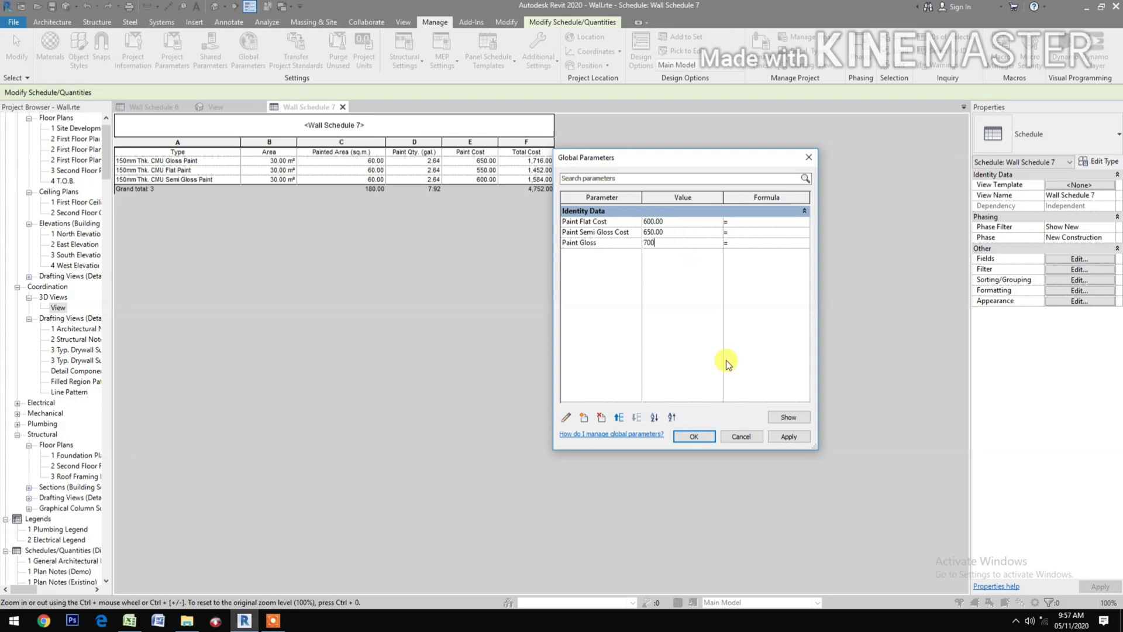
pyautogui.click(787, 441)
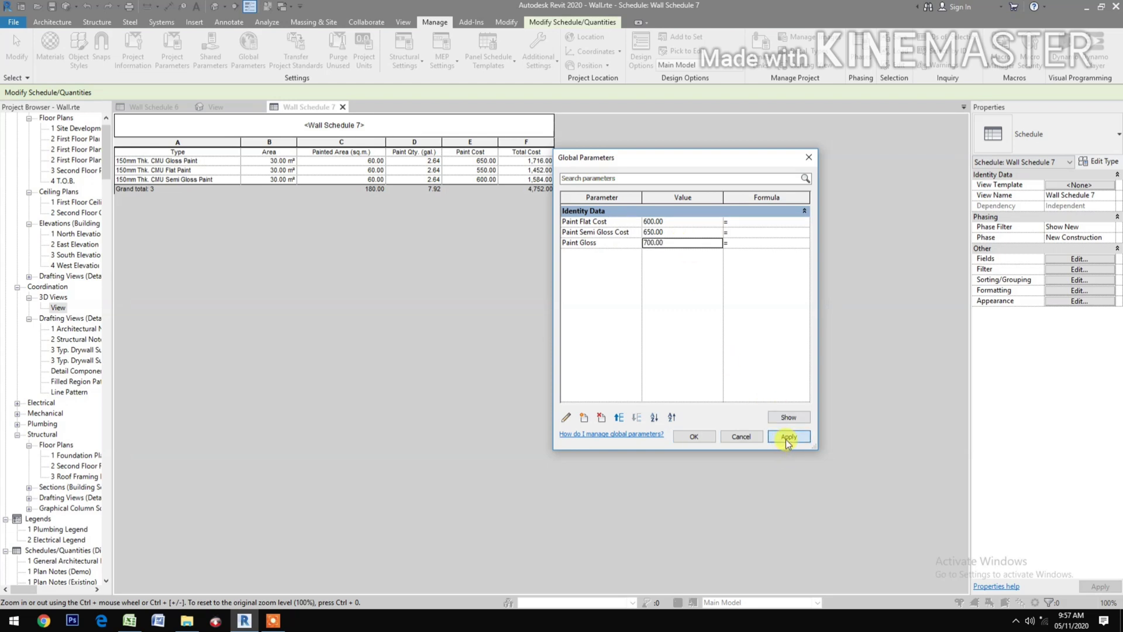
pyautogui.click(691, 440)
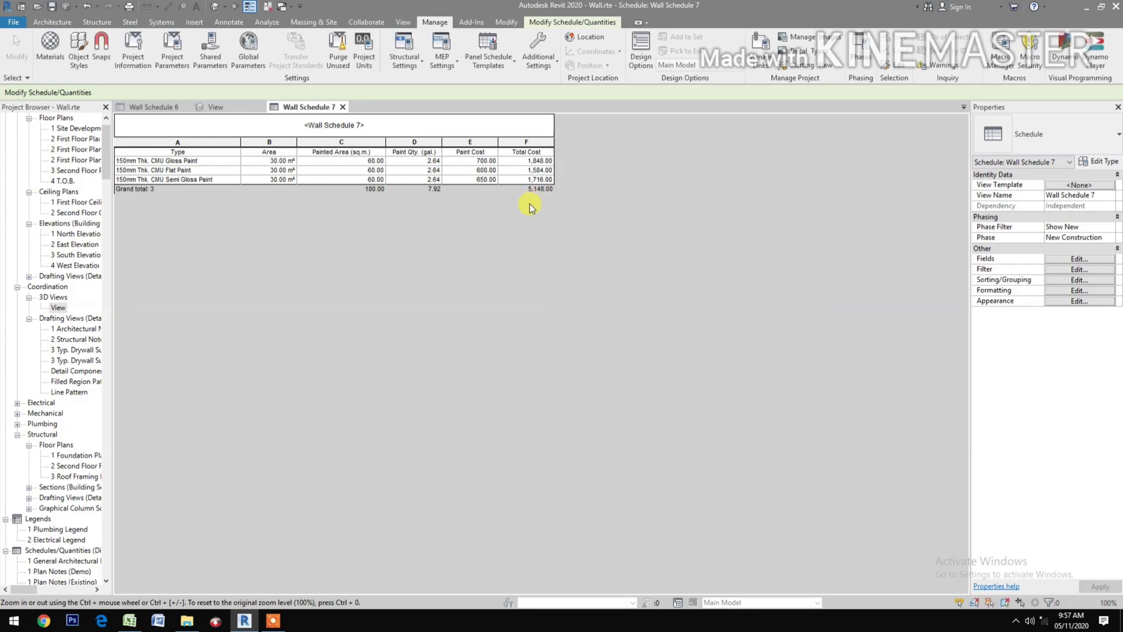